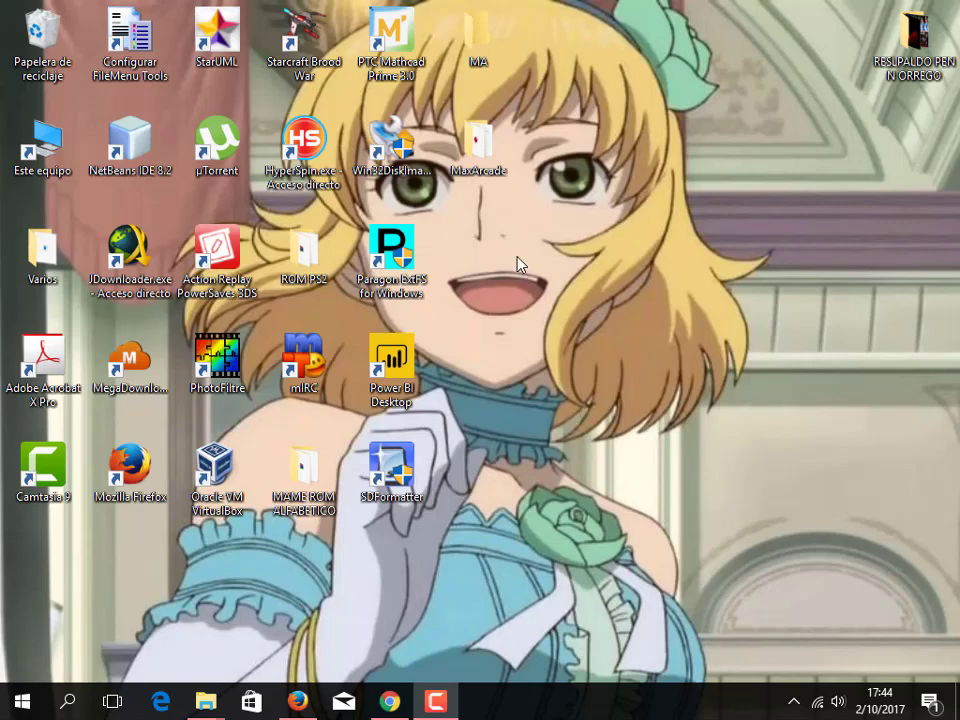
- Create a folder named Videos inside the MaxArcade folder on the USB drive (G:)
mouse_move(198, 708)
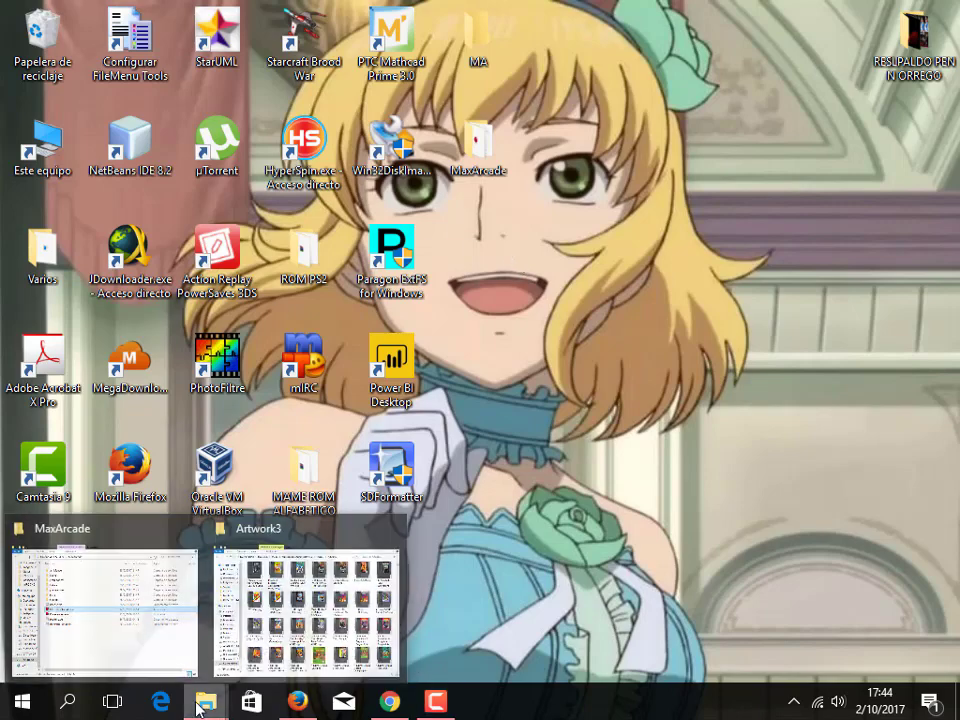
left_click(125, 590)
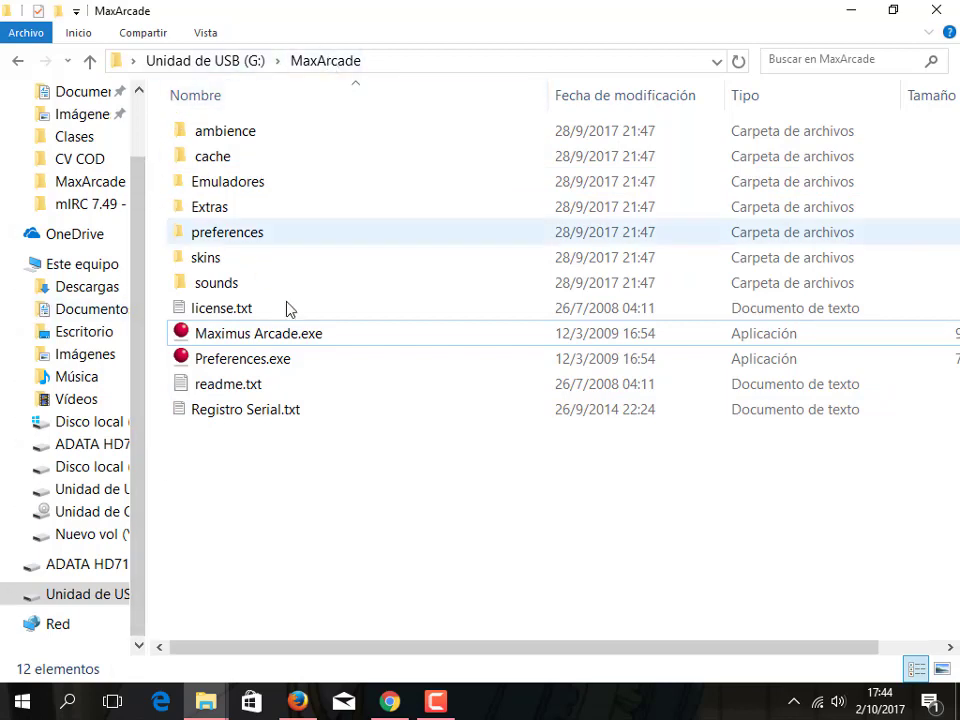
right_click(206, 481)
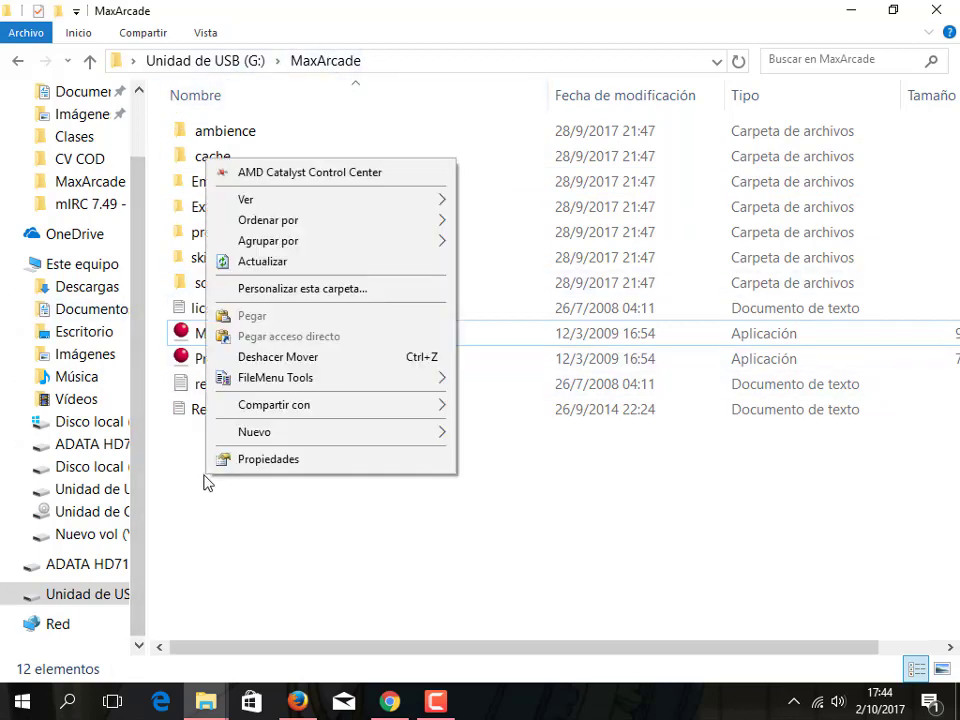
mouse_move(384, 433)
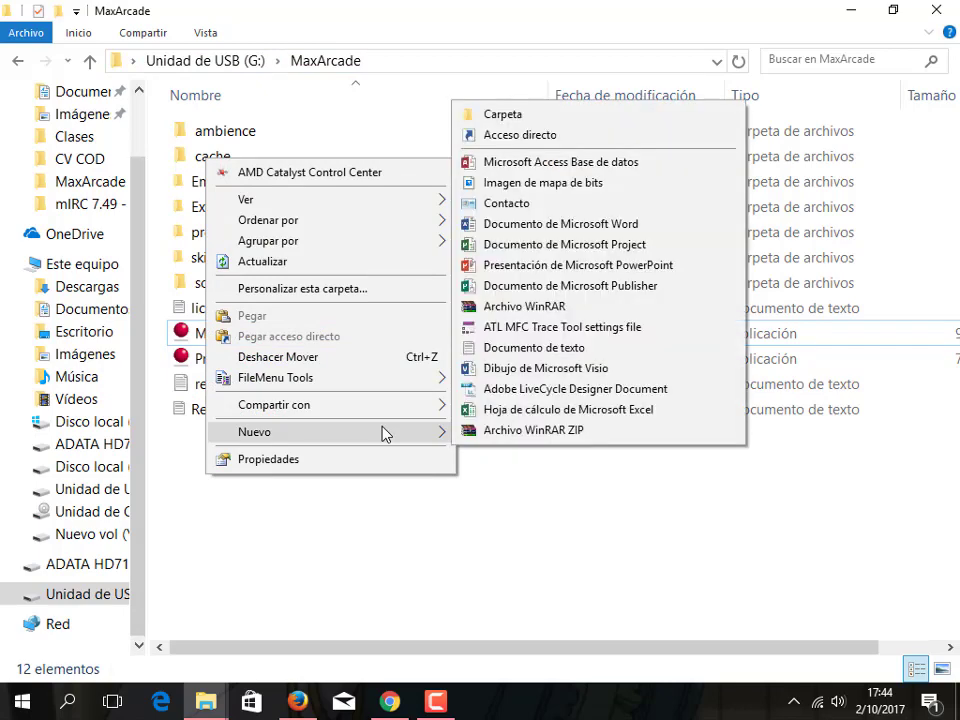
left_click(520, 115)
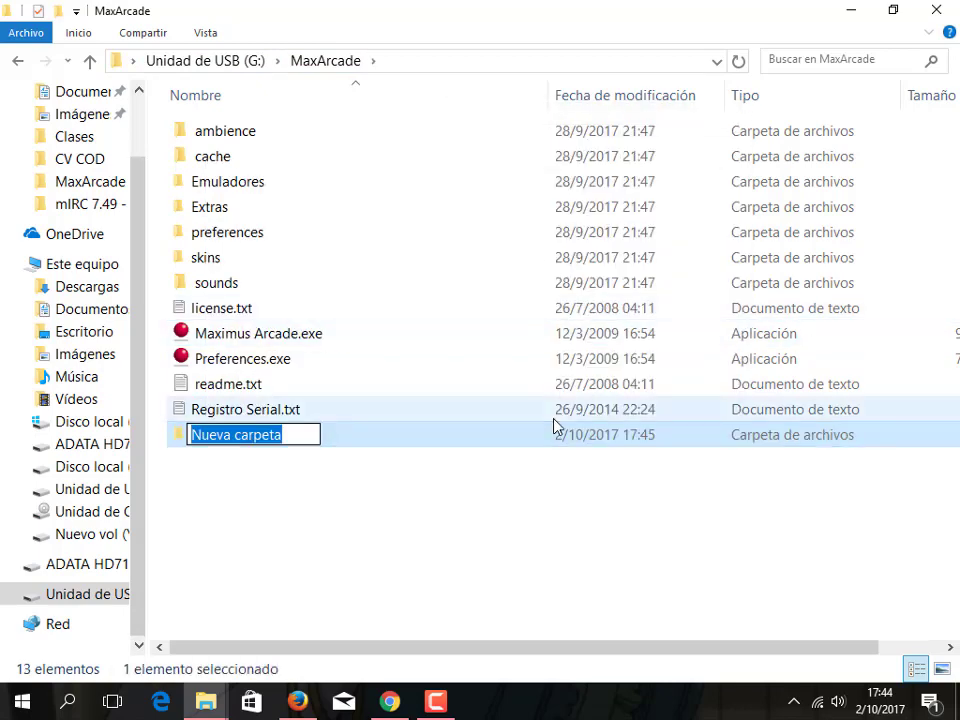
type("Videos")
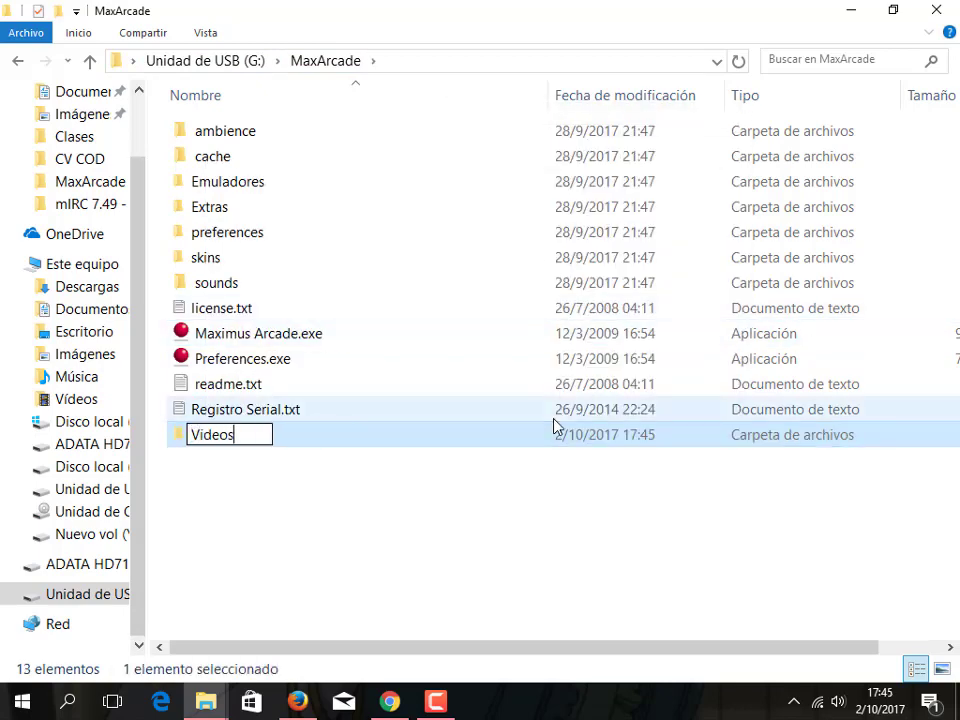
key("Return")
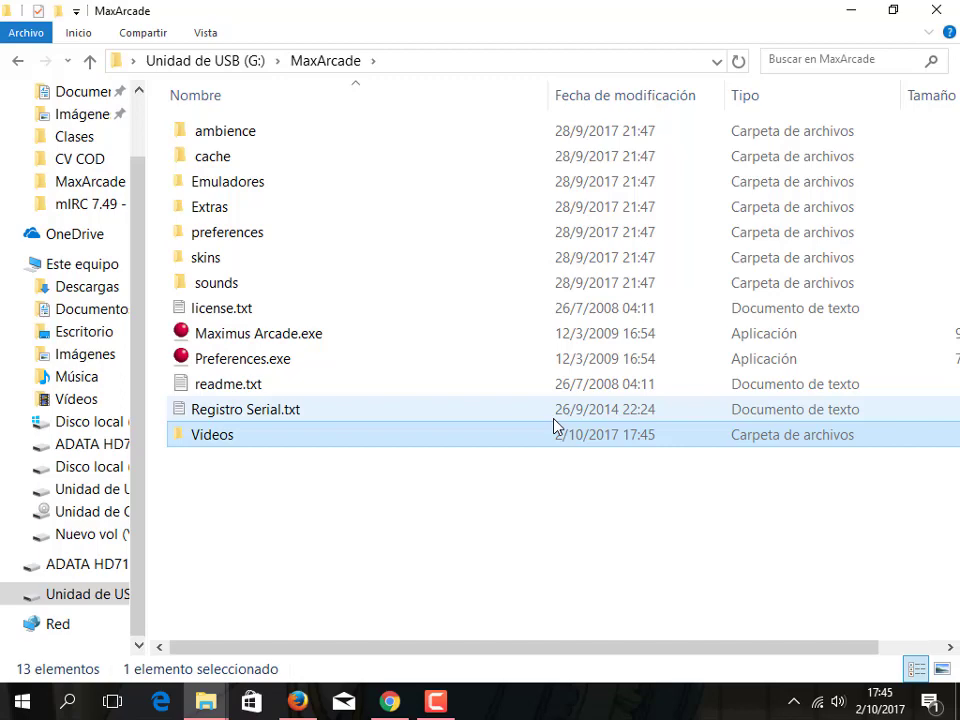
- Add a folder named Snaps to the MaxArcade folder
right_click(221, 491)
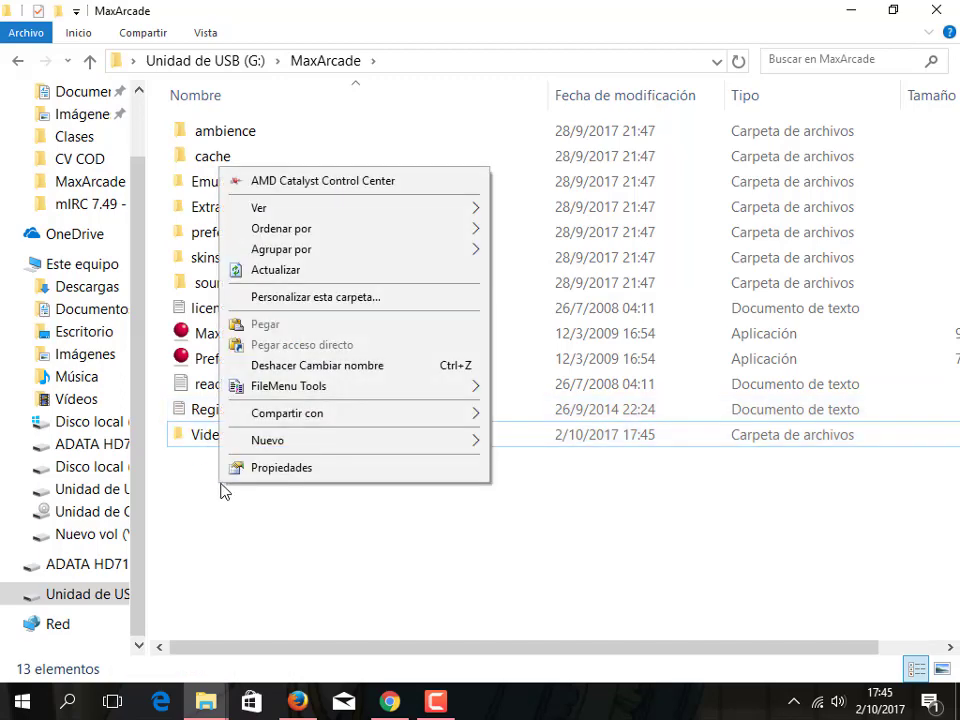
mouse_move(467, 439)
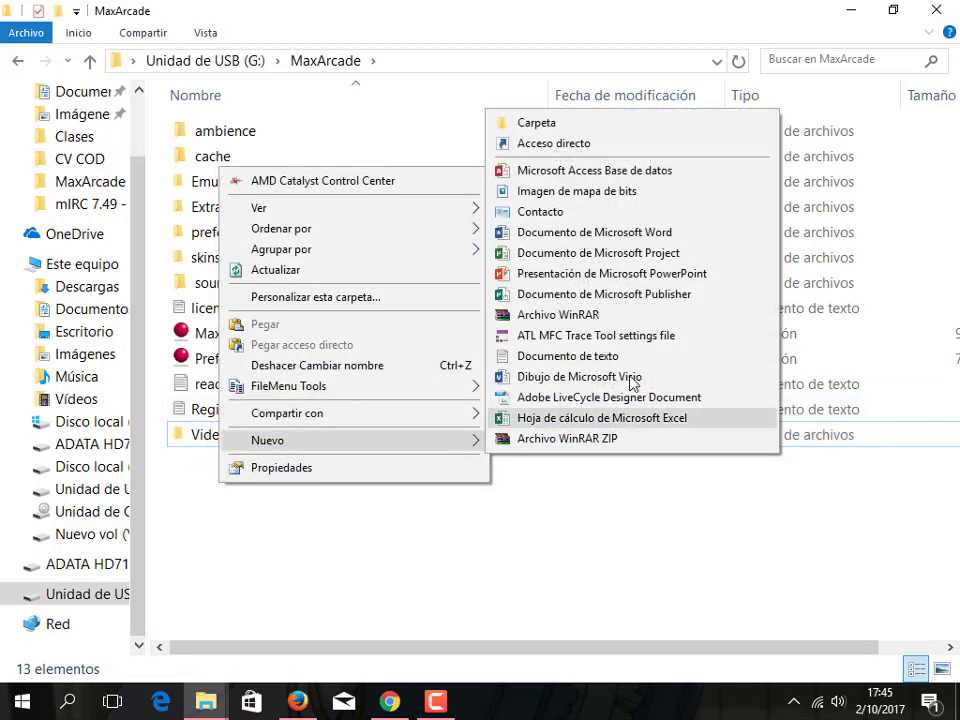
left_click(605, 133)
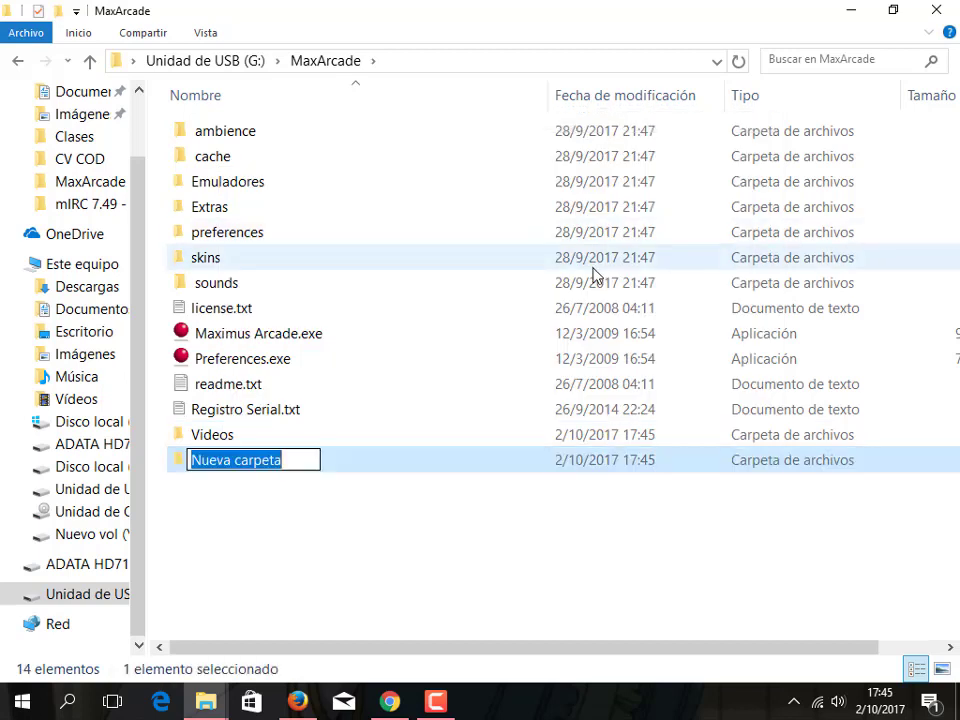
type("Snaps")
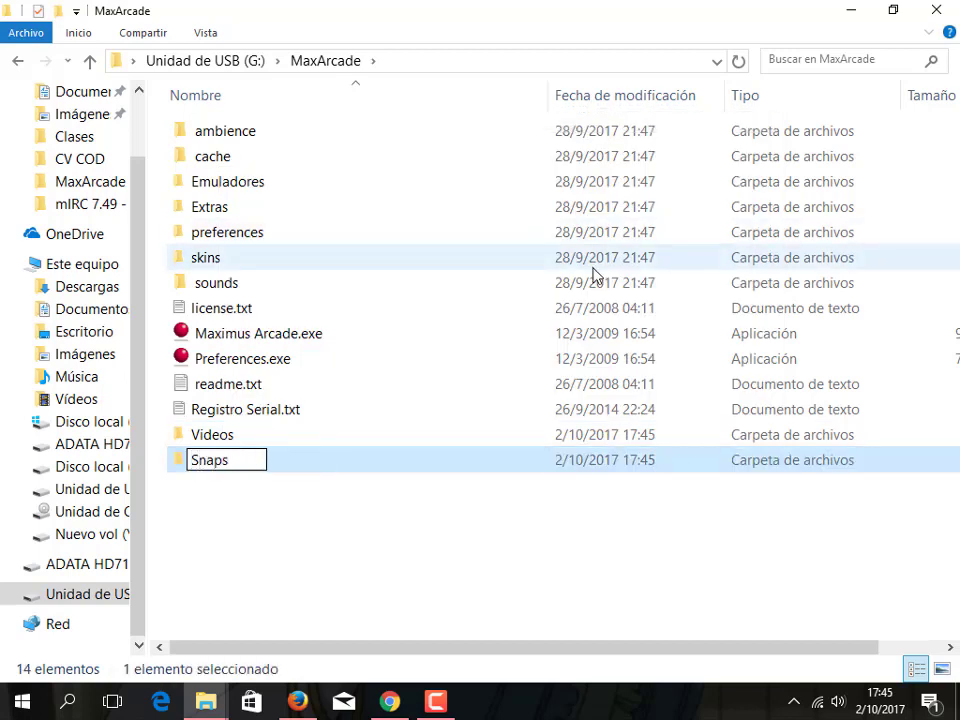
key("Return")
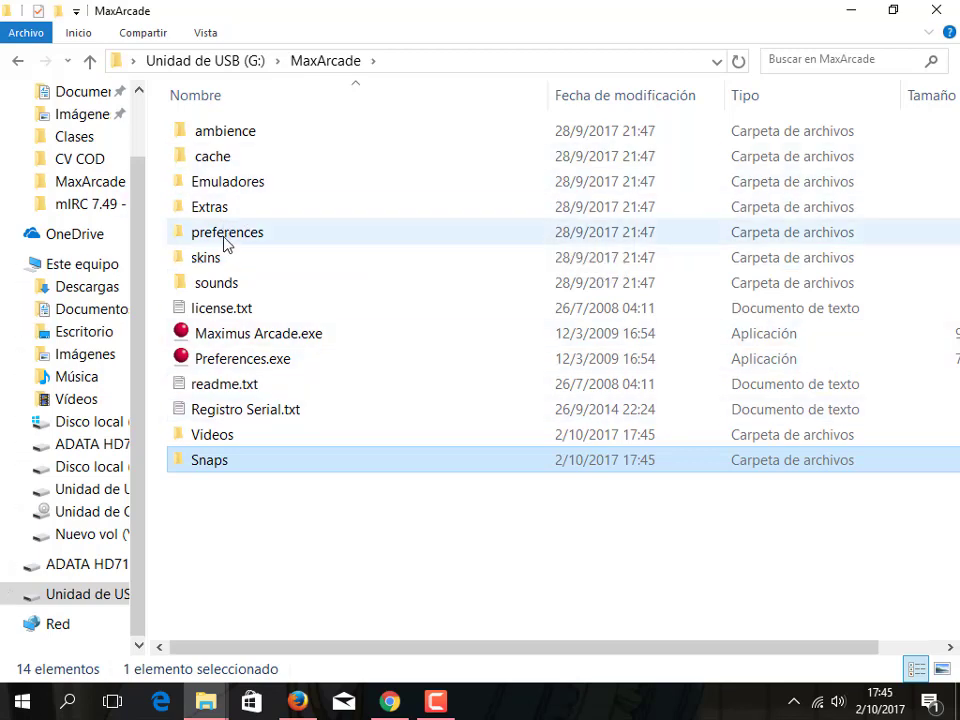
- Add a folder named Roms to the MaxArcade folder
right_click(231, 517)
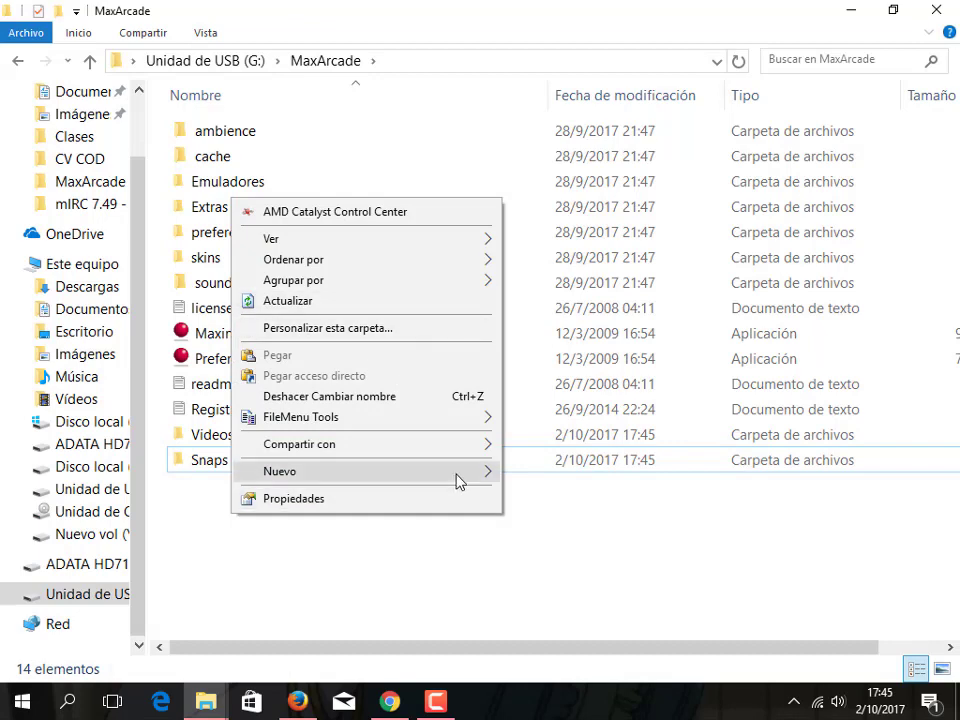
mouse_move(456, 480)
left_click(560, 157)
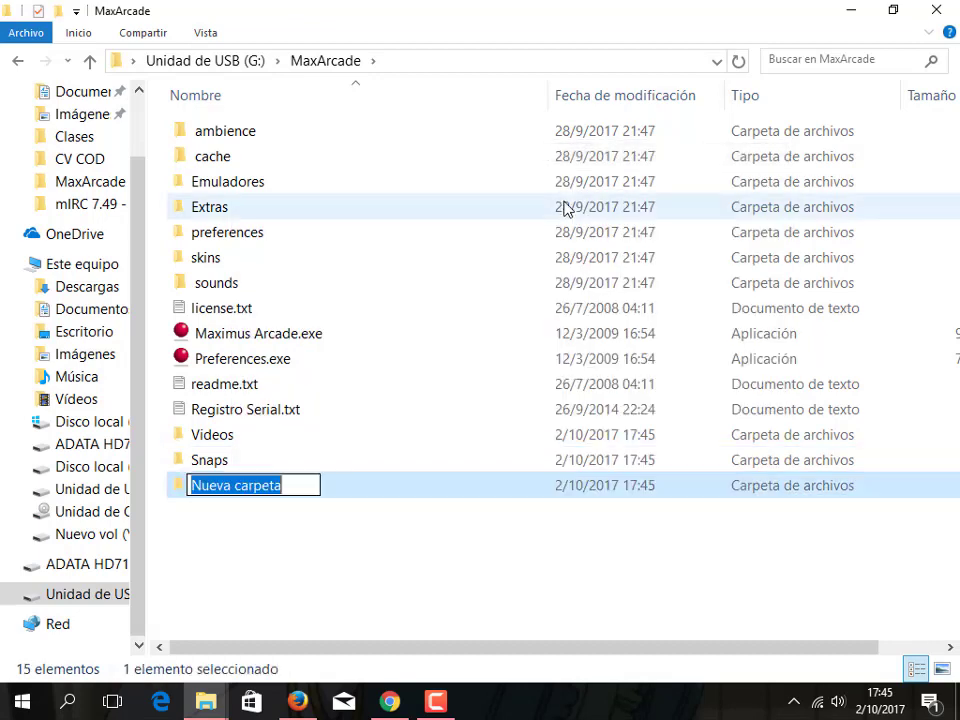
type("Ros")
key("BackSpace")
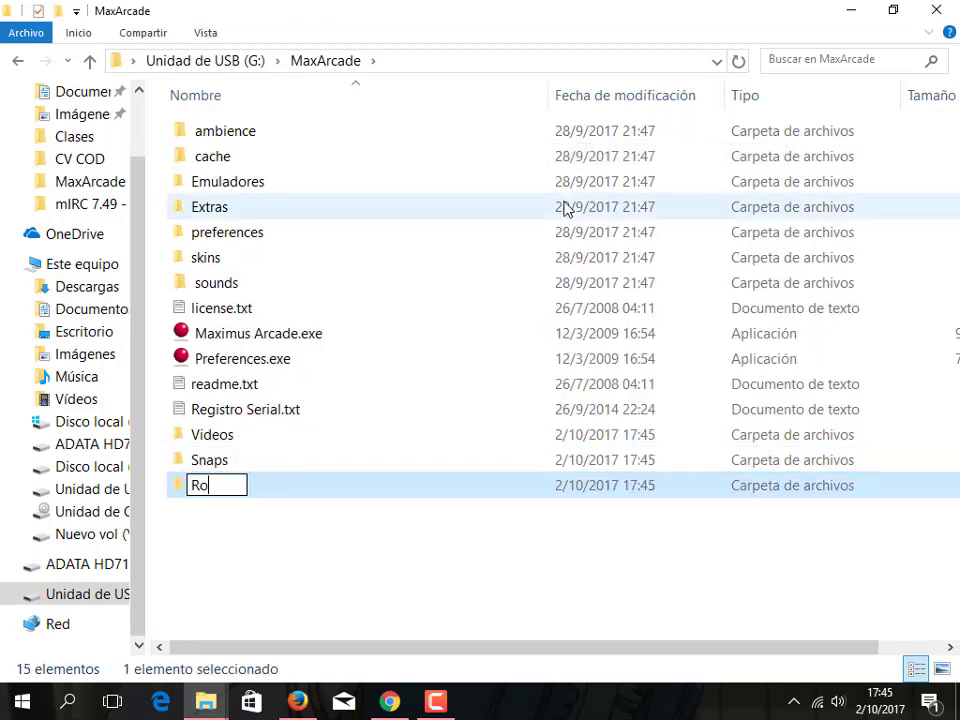
type("ms")
key("Return")
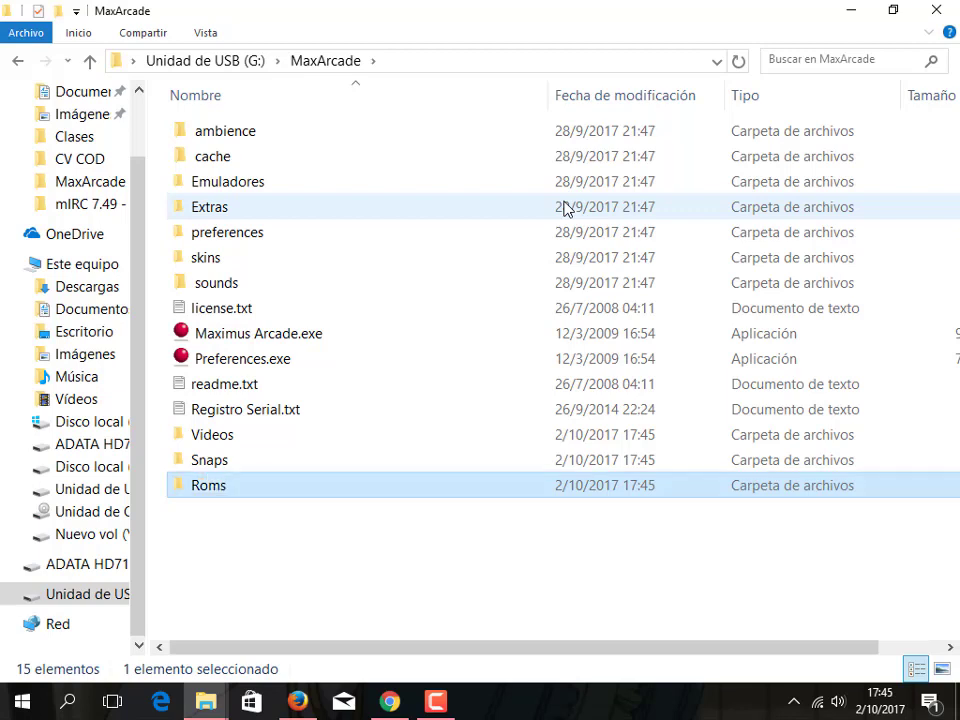
- Create a subfolder named NINTENDO NES inside the Roms folder
double_click(213, 489)
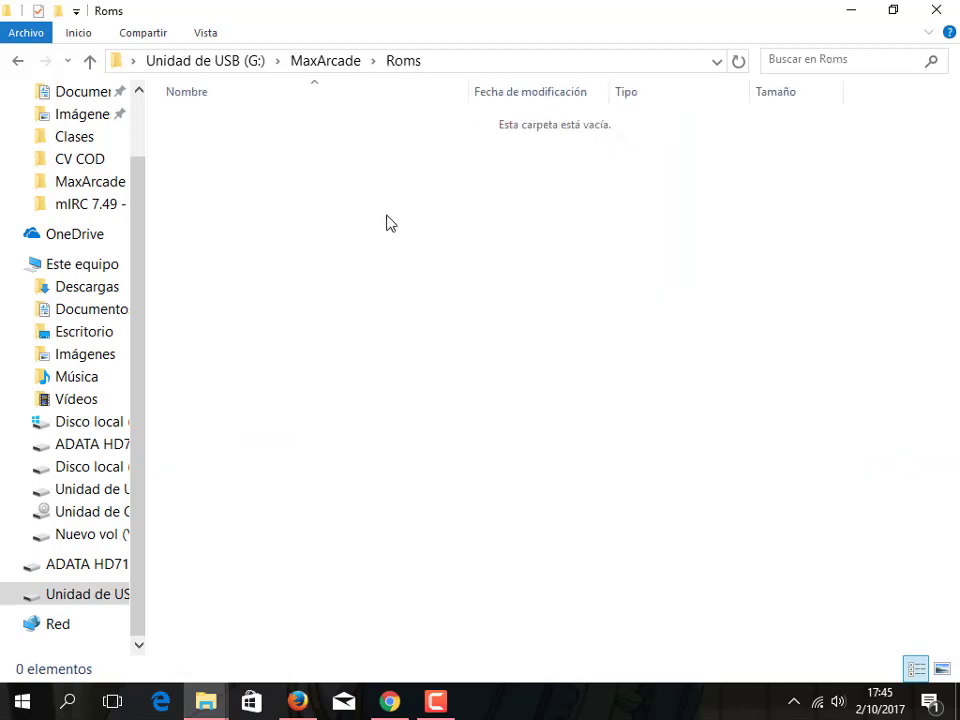
right_click(291, 208)
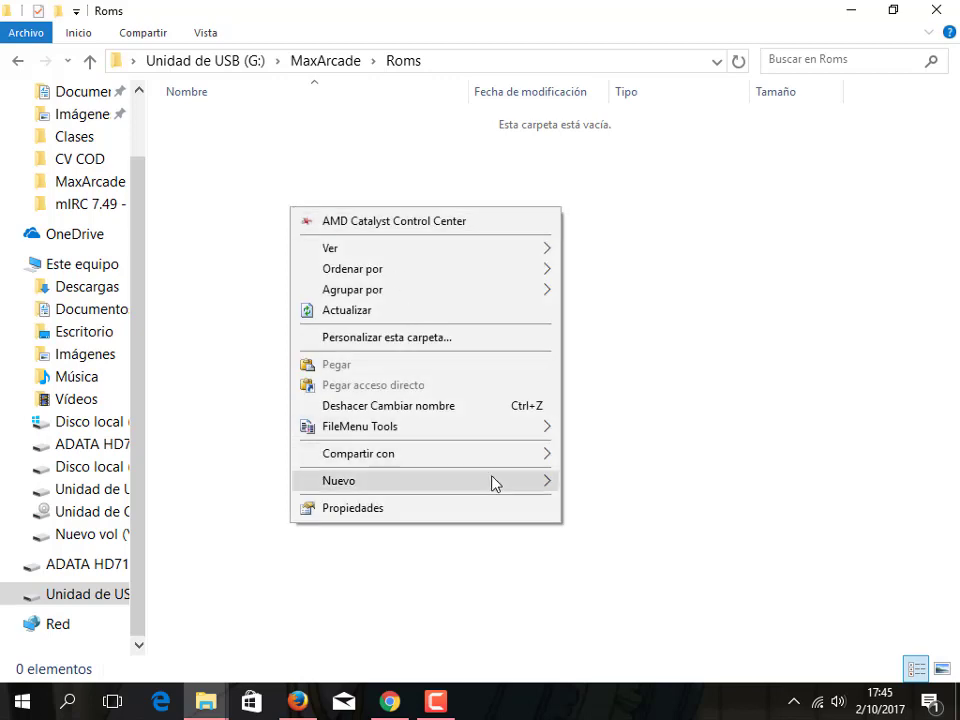
mouse_move(495, 486)
left_click(580, 166)
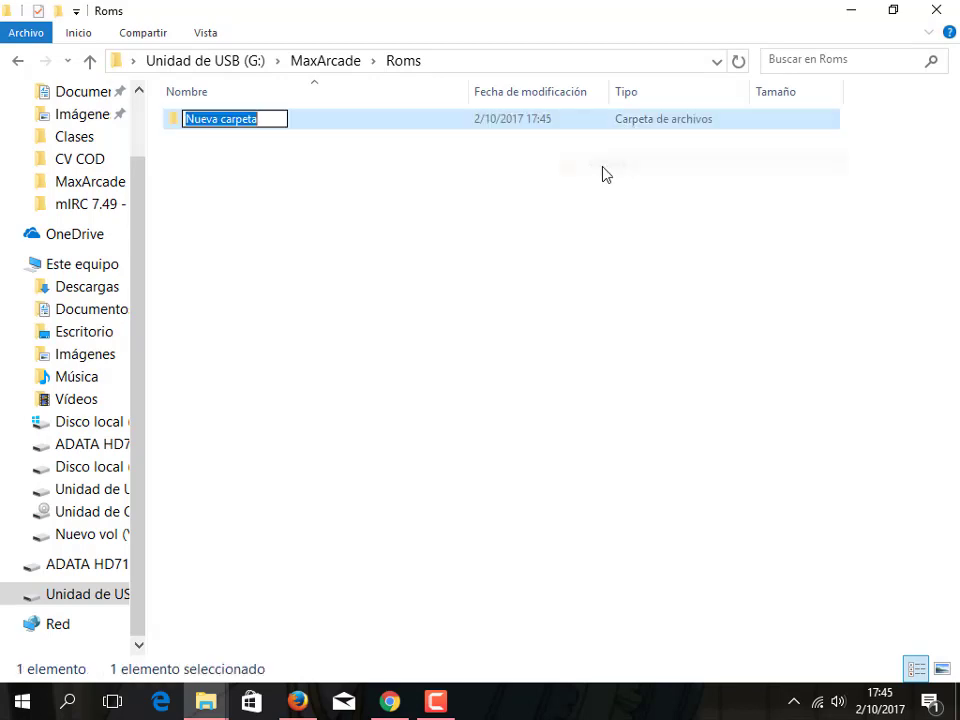
type("N")
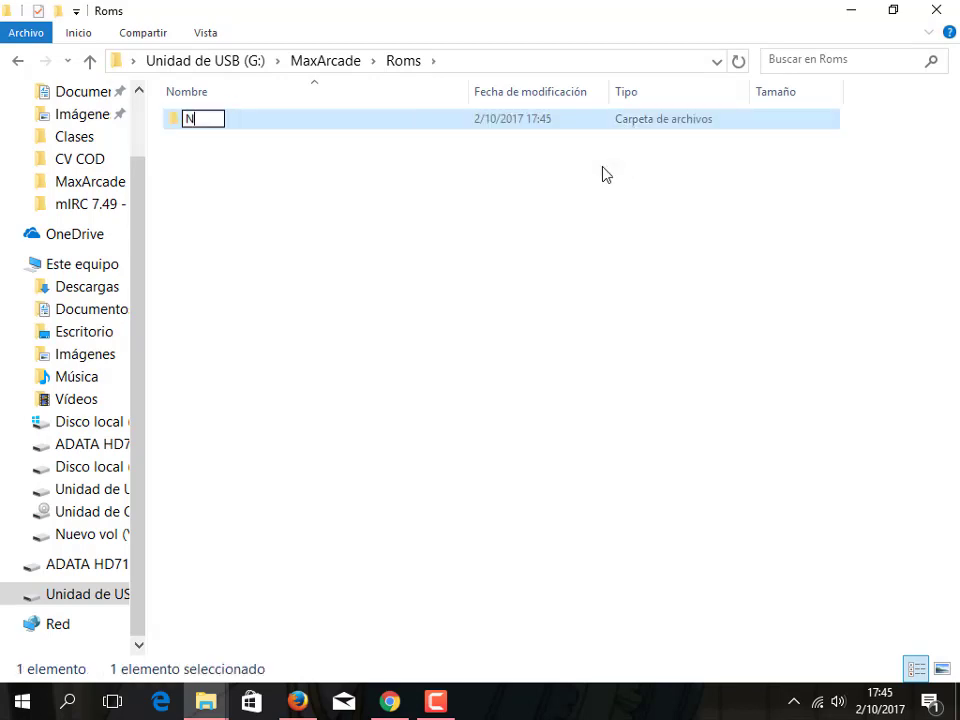
type("INTENDO")
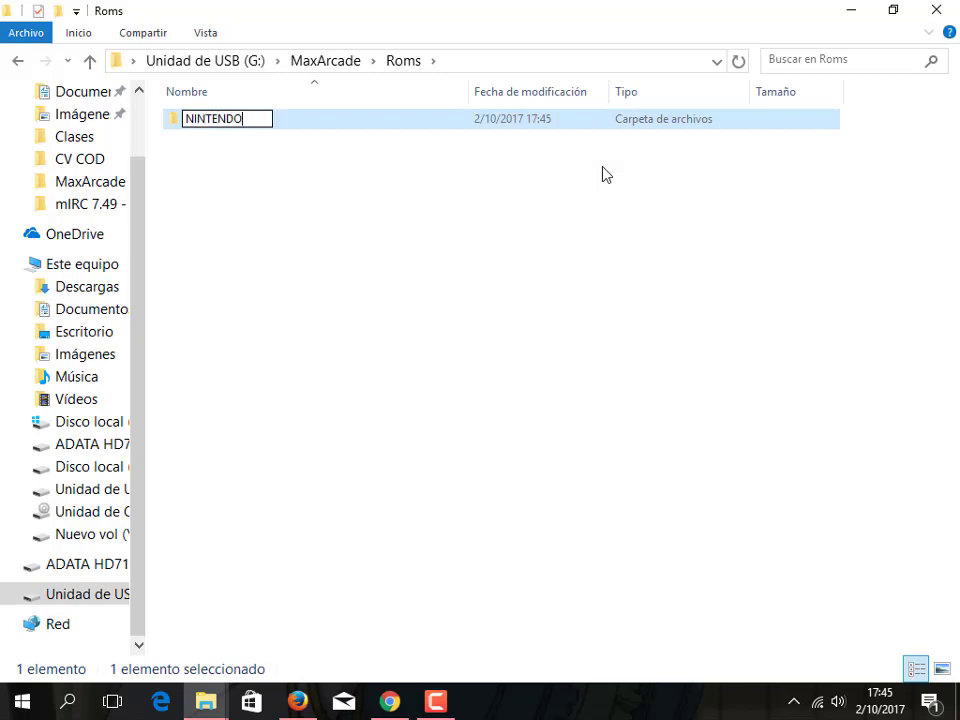
type(" NNE")
key("BackSpace")
key("BackSpace")
type("ES")
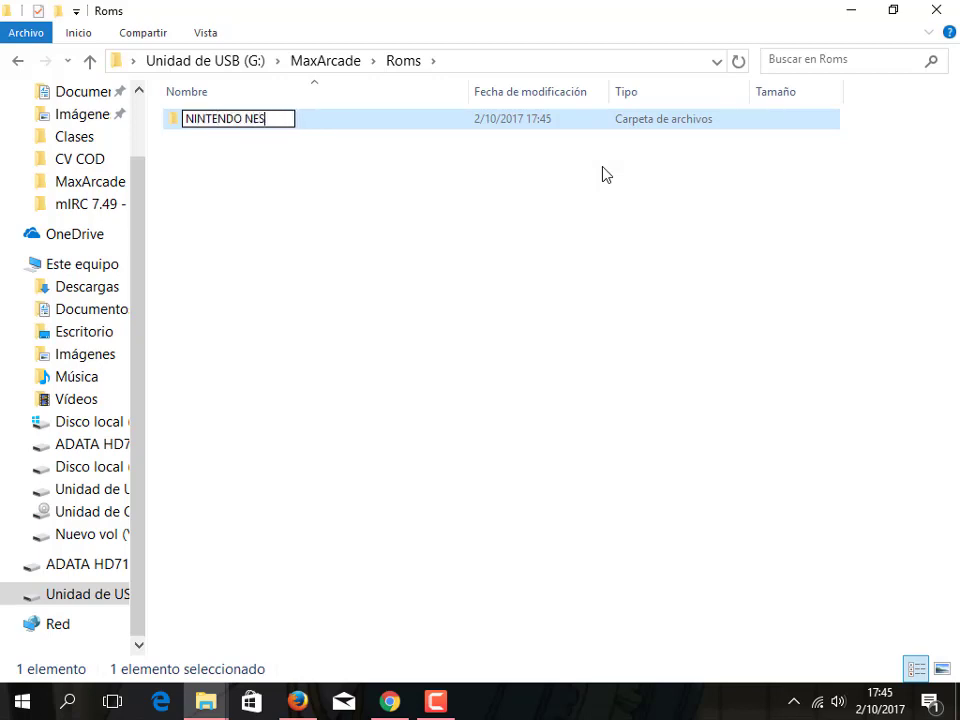
key("Return")
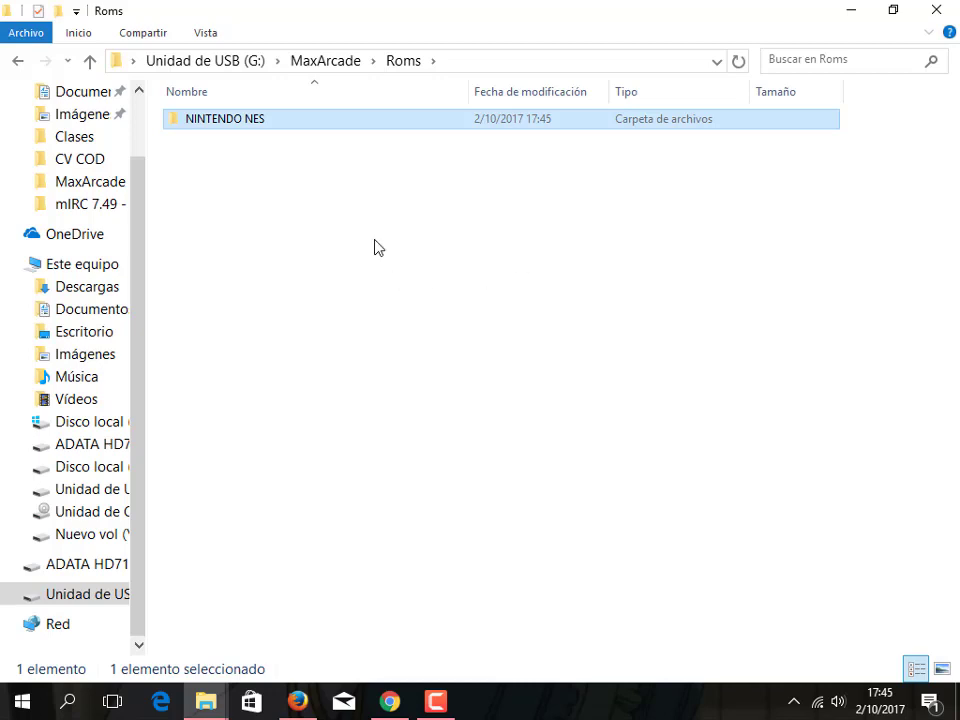
- Create a subfolder named NINTENDO NES inside the Snaps folder of MaxArcade
left_click(322, 62)
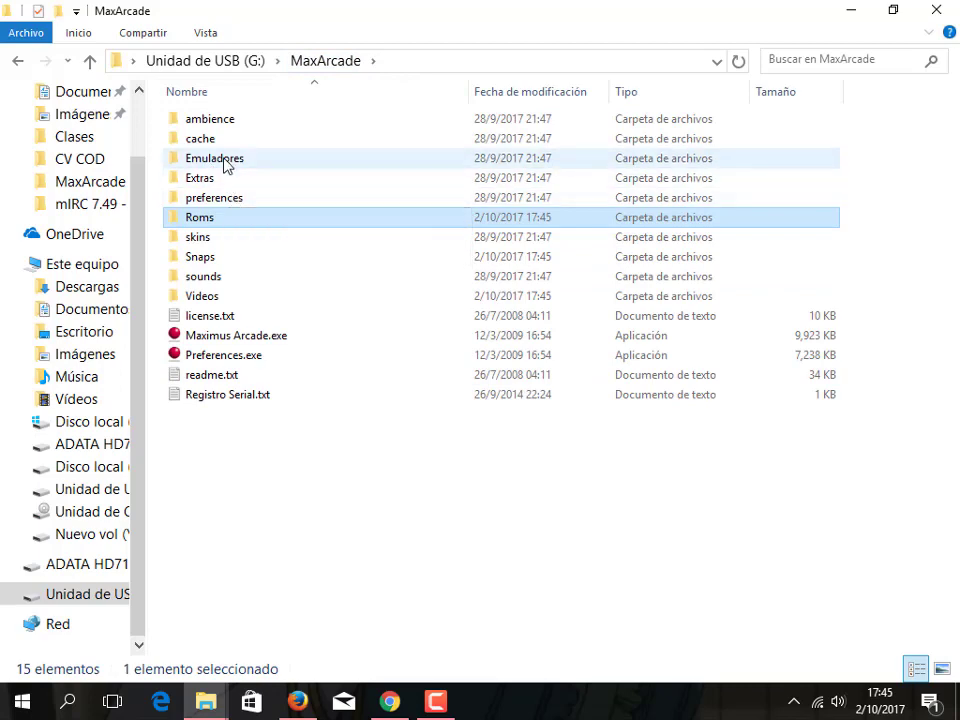
double_click(212, 258)
right_click(320, 220)
mouse_move(508, 492)
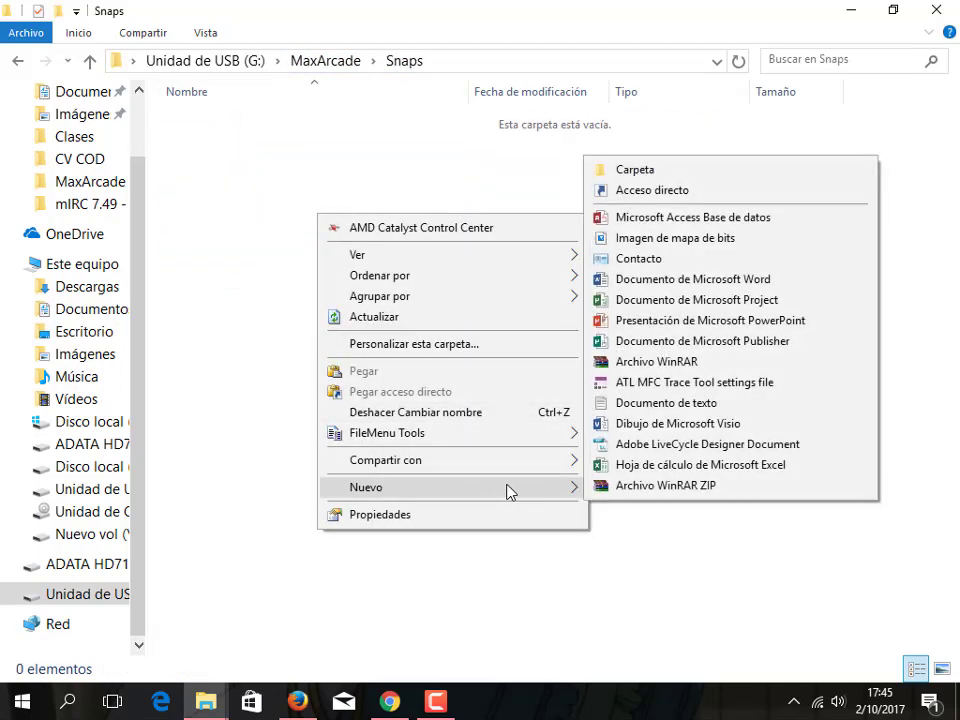
left_click(639, 170)
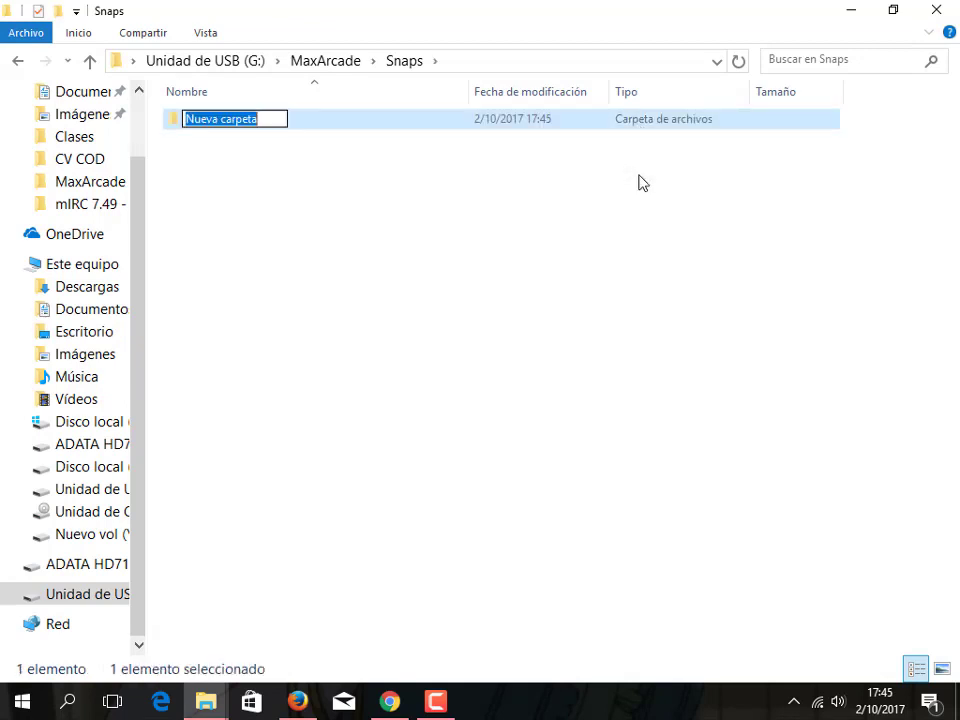
type("NINTENDO")
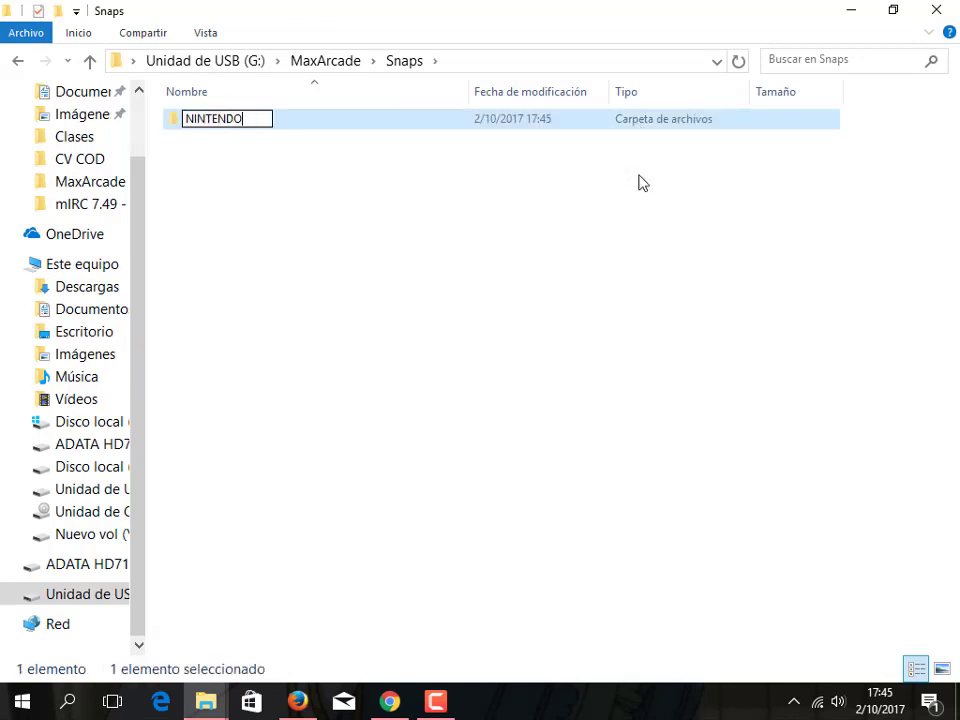
type(" NES")
key("Return")
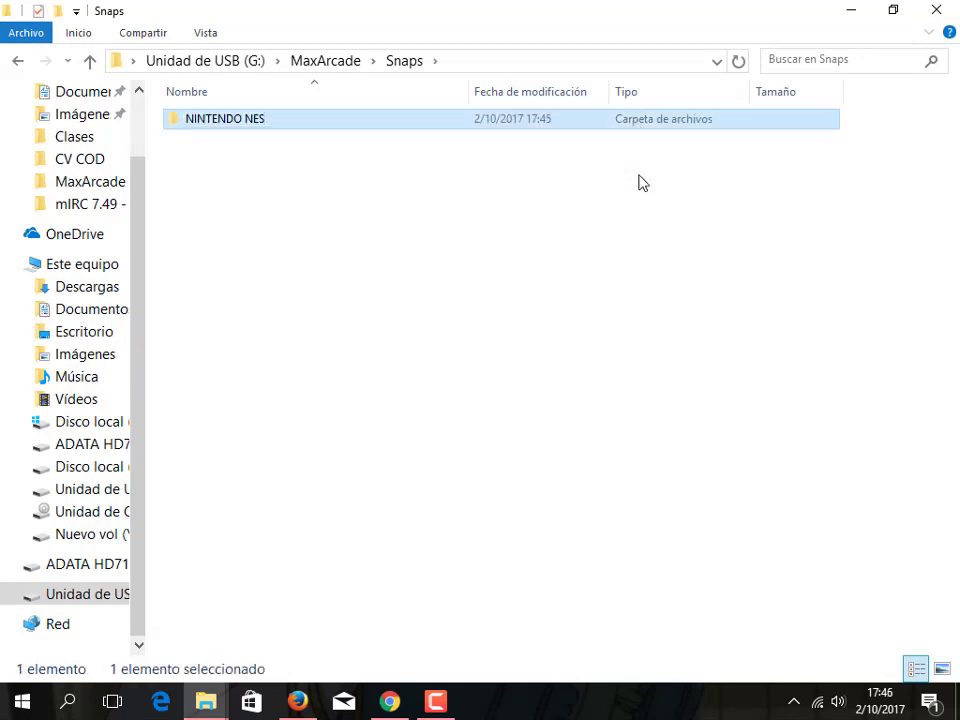
- Create a subfolder named NINTENDO NES inside the Videos folder of MaxArcade
left_click(356, 60)
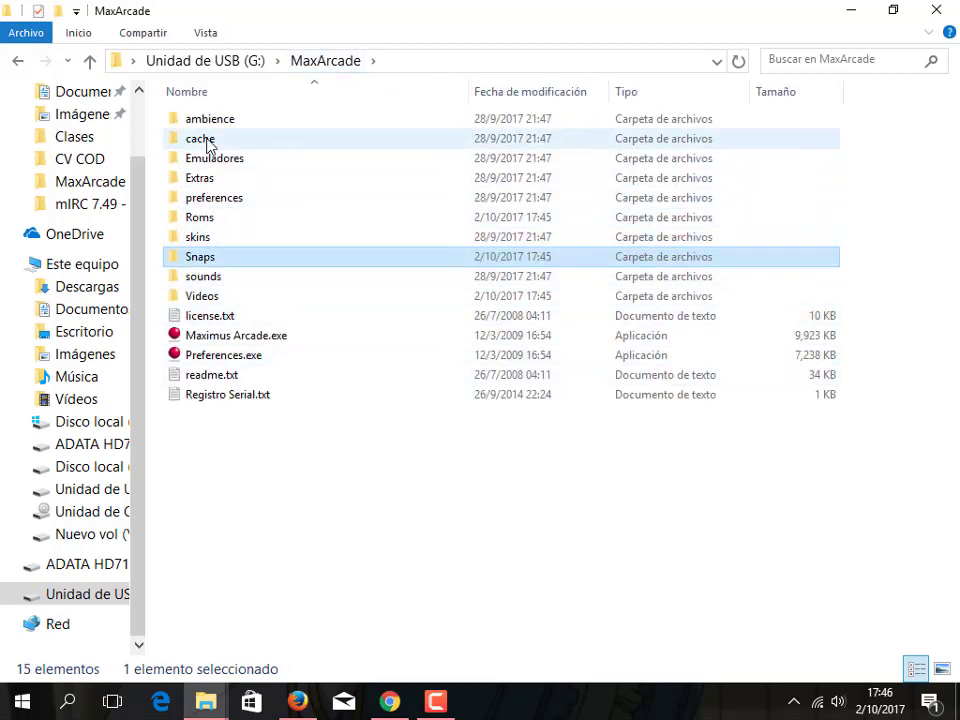
double_click(205, 296)
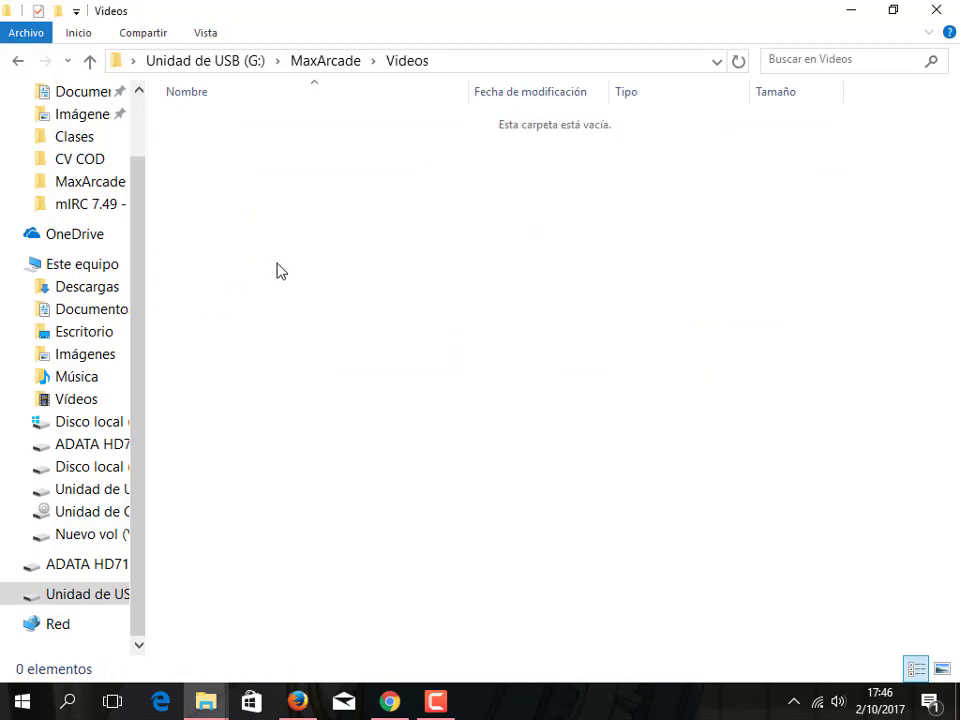
right_click(314, 216)
mouse_move(527, 504)
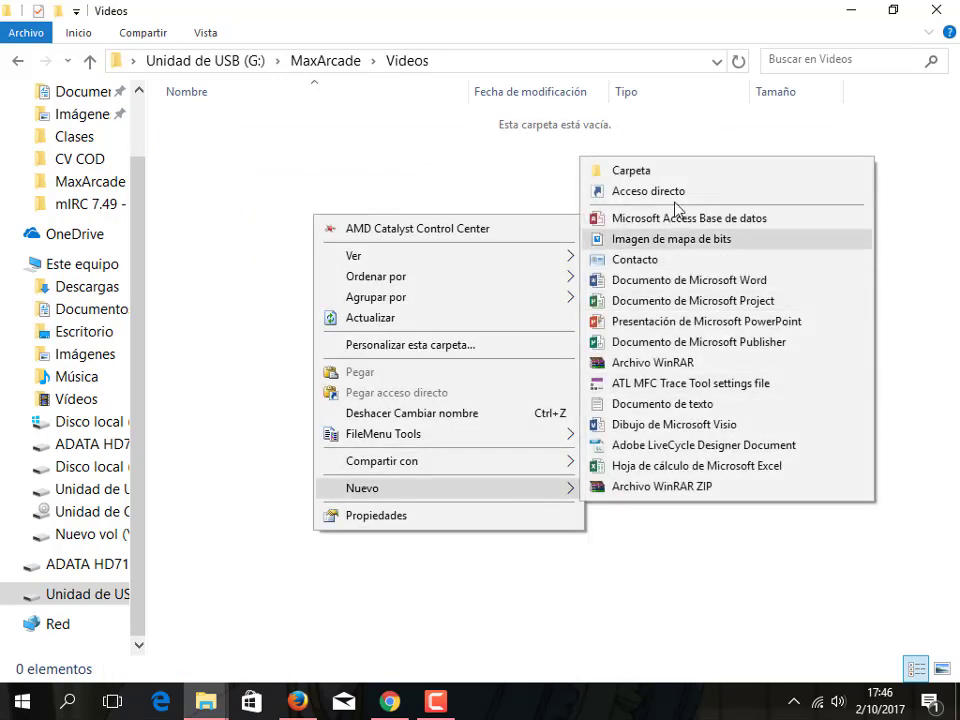
left_click(650, 171)
type("NINTENDO NES")
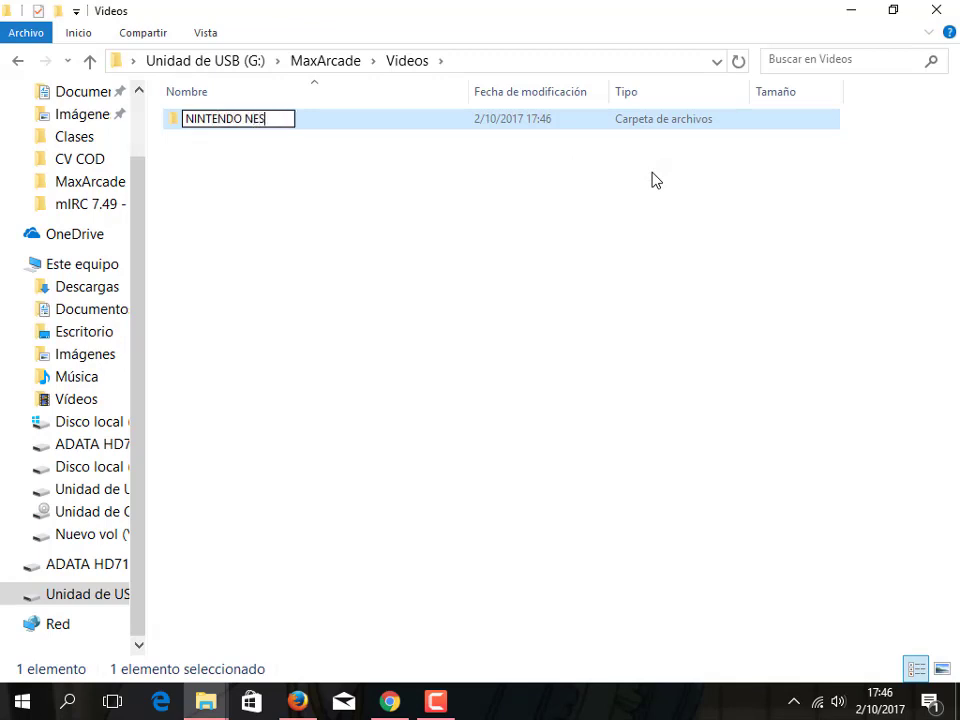
key("Return")
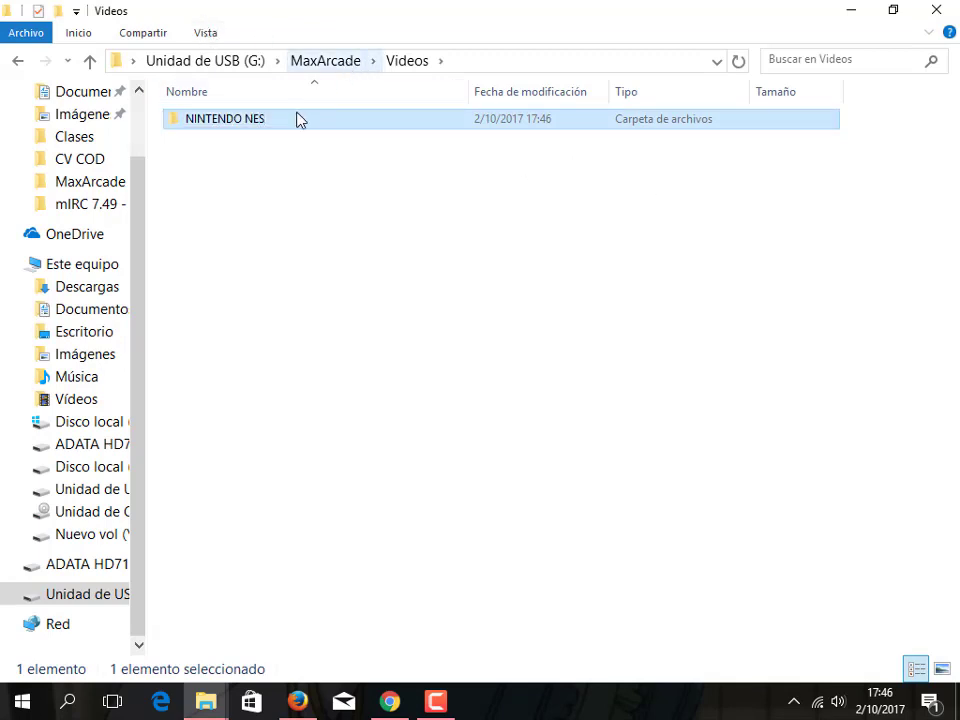
- Open the NINTENDO NES folder under MaxArcade's Videos, and bring up Hyperspin's Nintendo Entertainment System Video folder in the other window
double_click(242, 124)
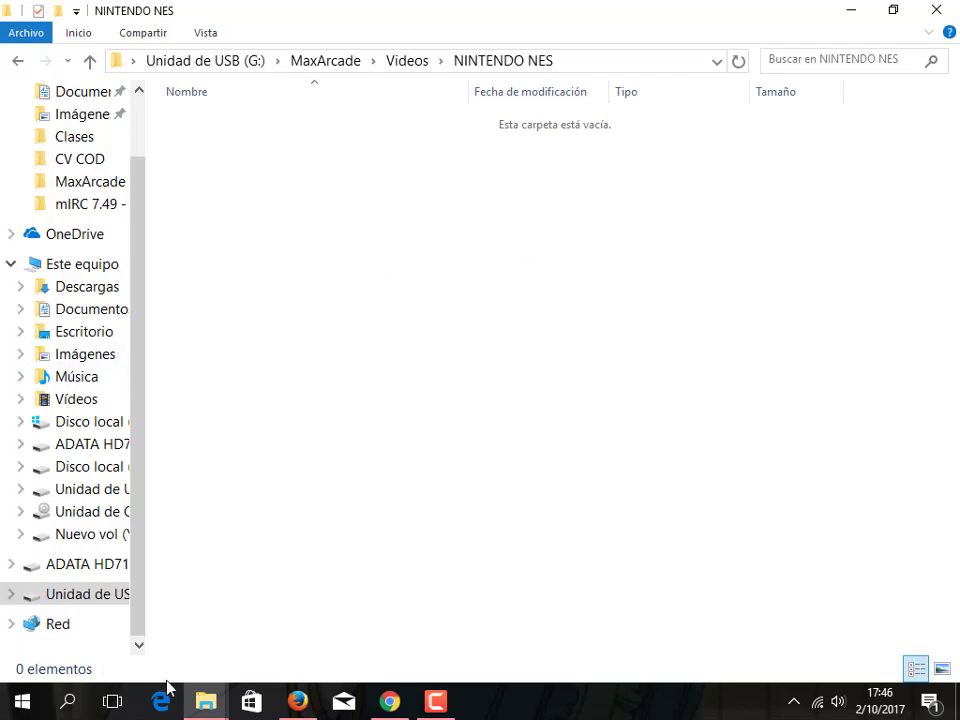
left_click(205, 700)
left_click(283, 583)
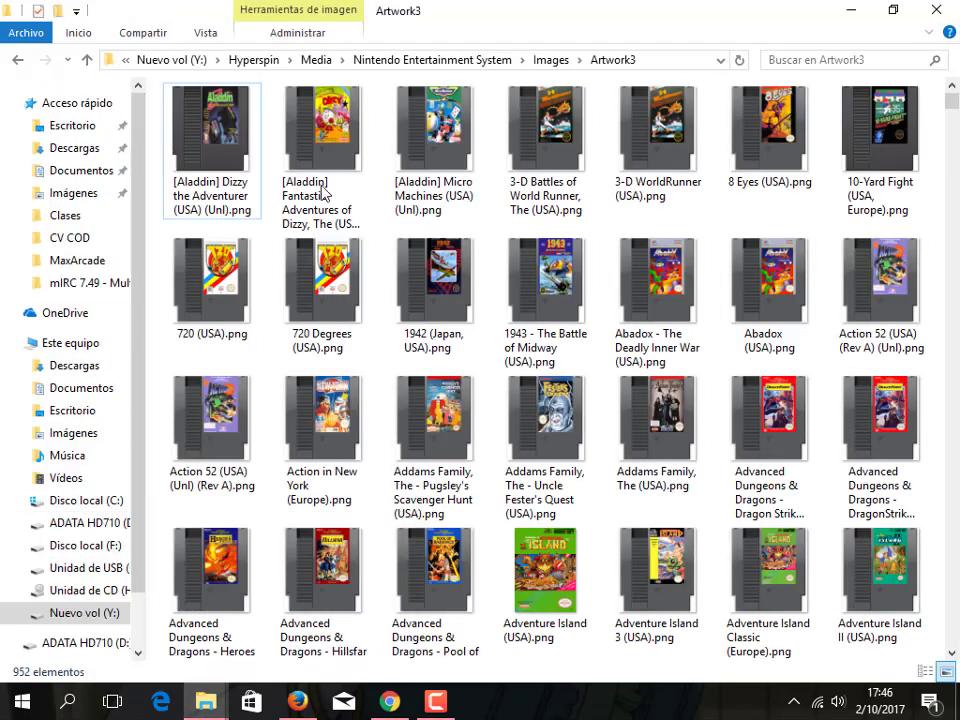
left_click(410, 60)
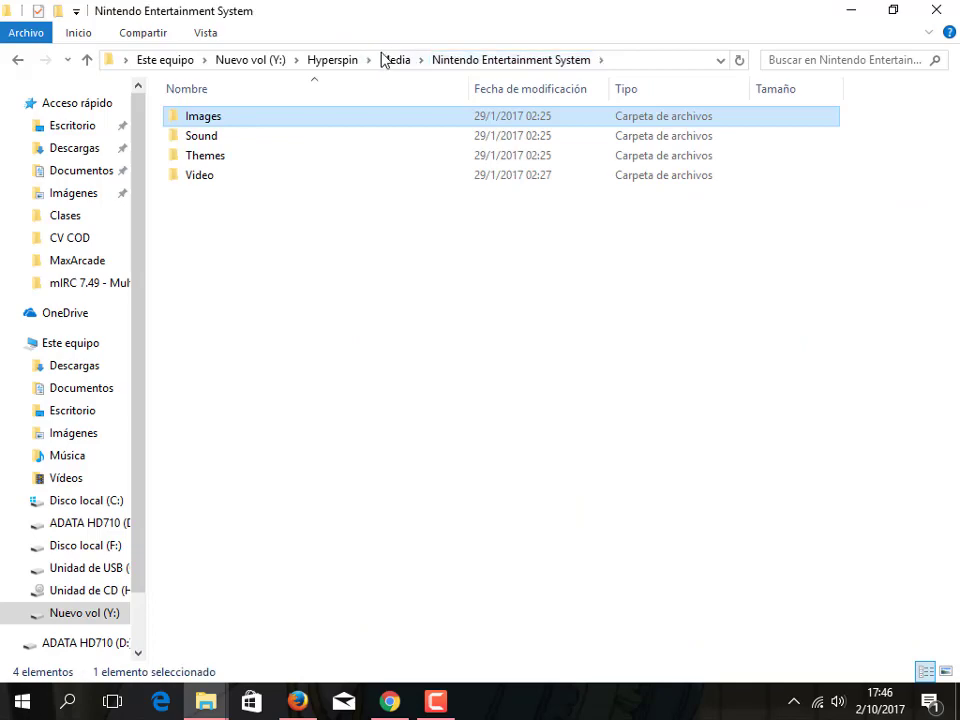
double_click(195, 176)
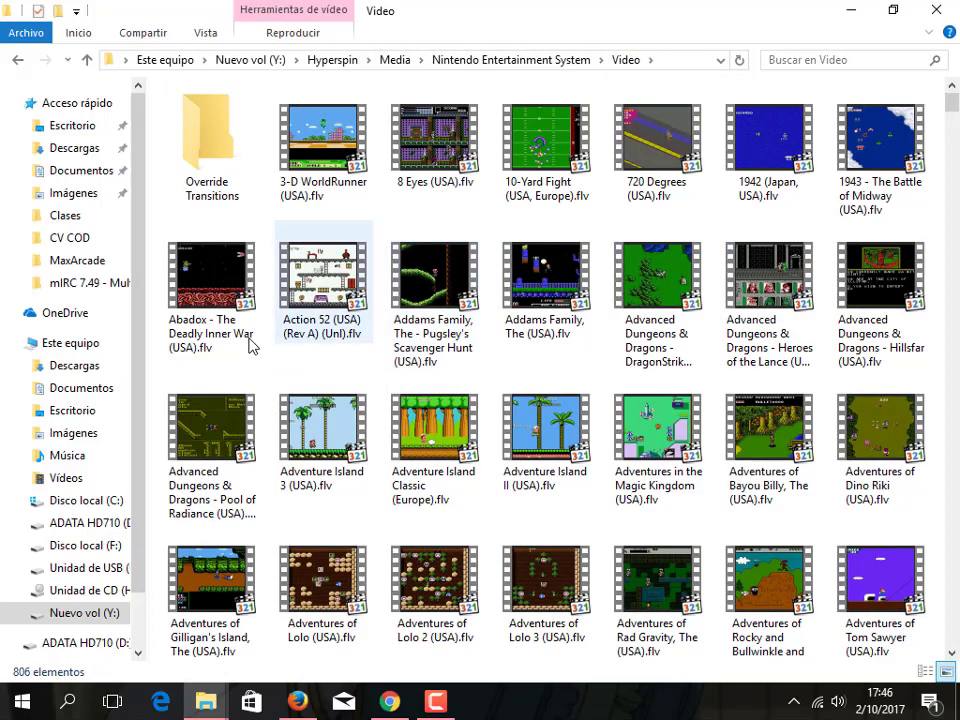
- Copy everything in Hyperspin's Video folder, including Override Transitions, into the NINTENDO NES folder under MaxArcade's Videos
left_click(320, 150)
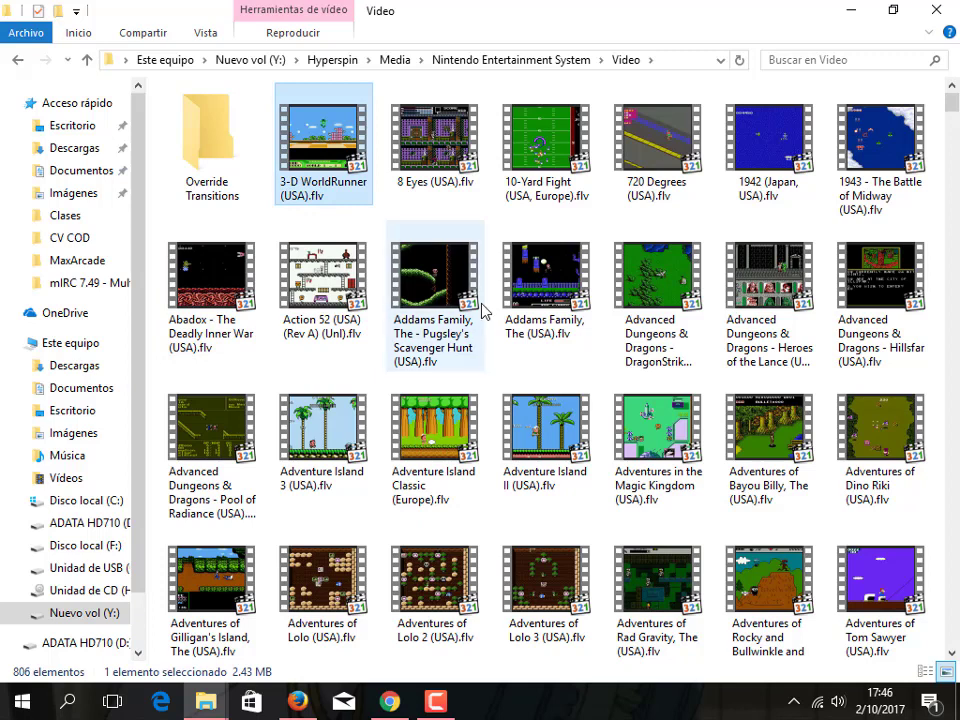
key("ctrl+a")
left_click(248, 196, "ctrl")
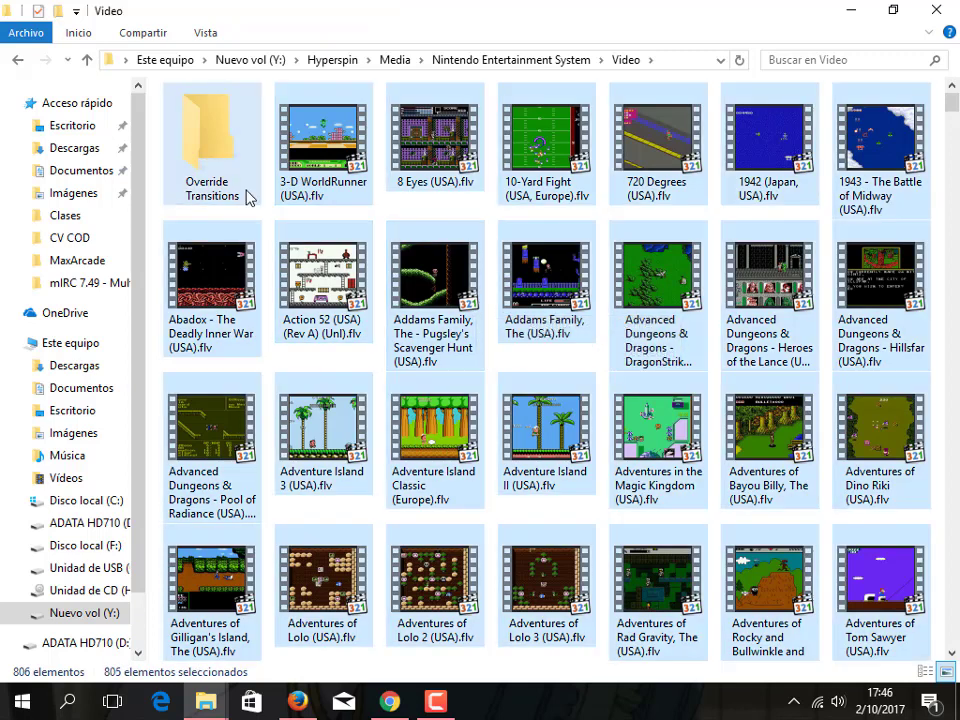
left_click(212, 130, "ctrl")
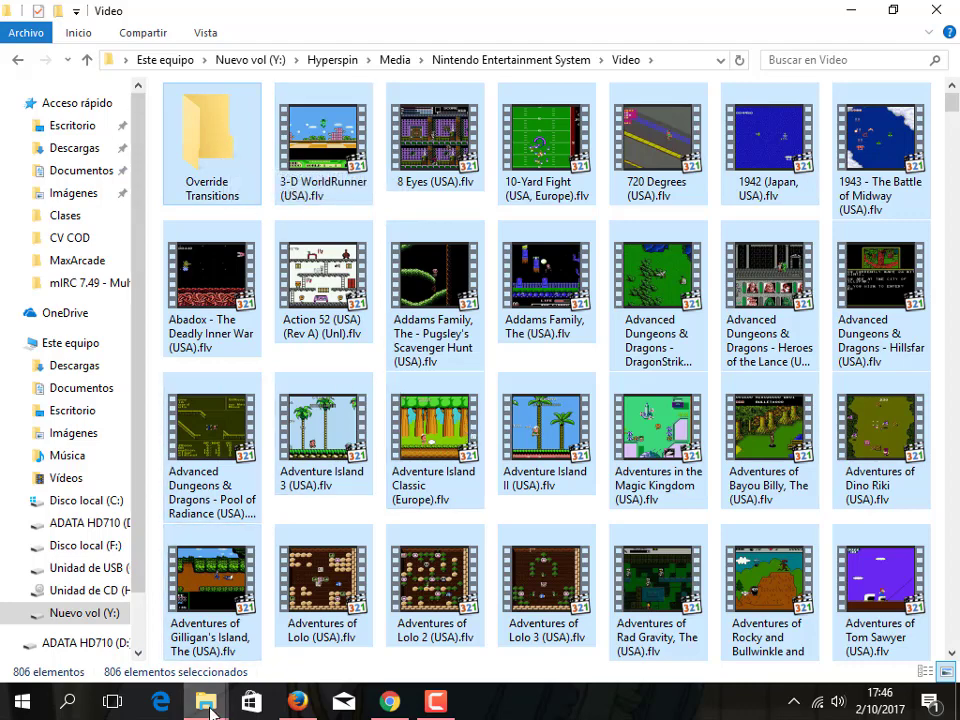
mouse_move(206, 700)
left_click(123, 592)
right_click(312, 242)
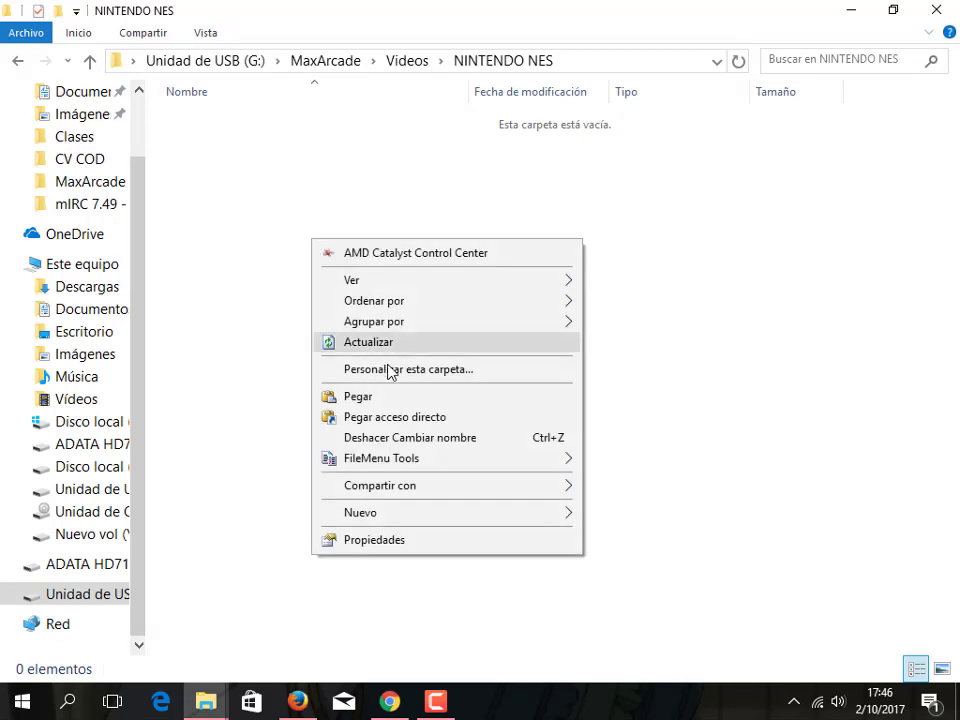
left_click(383, 397)
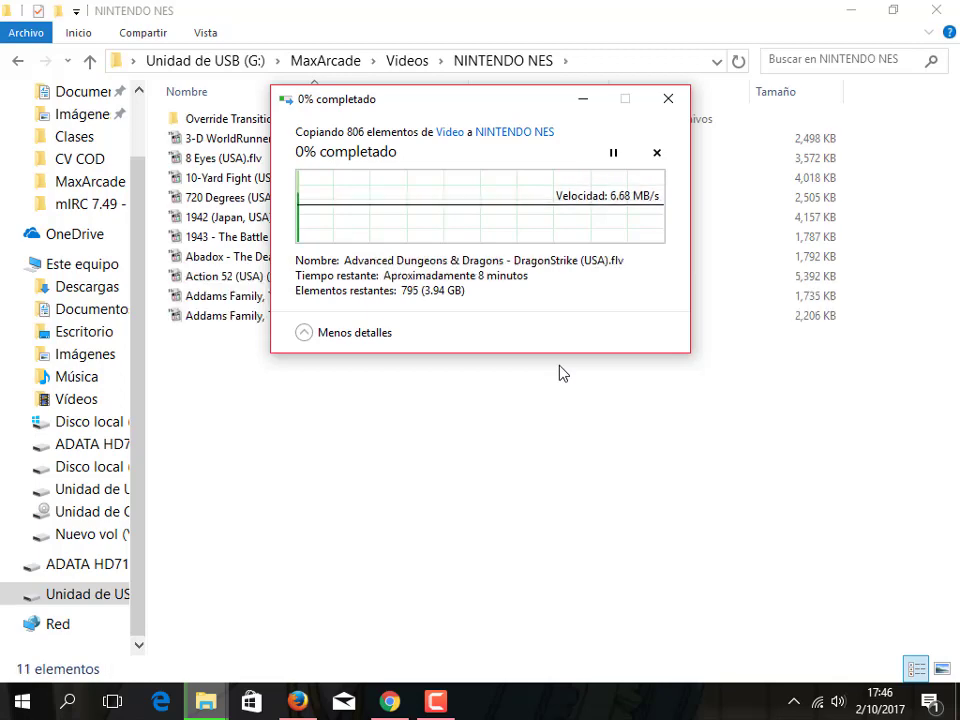
left_click_drag(431, 100, 528, 272)
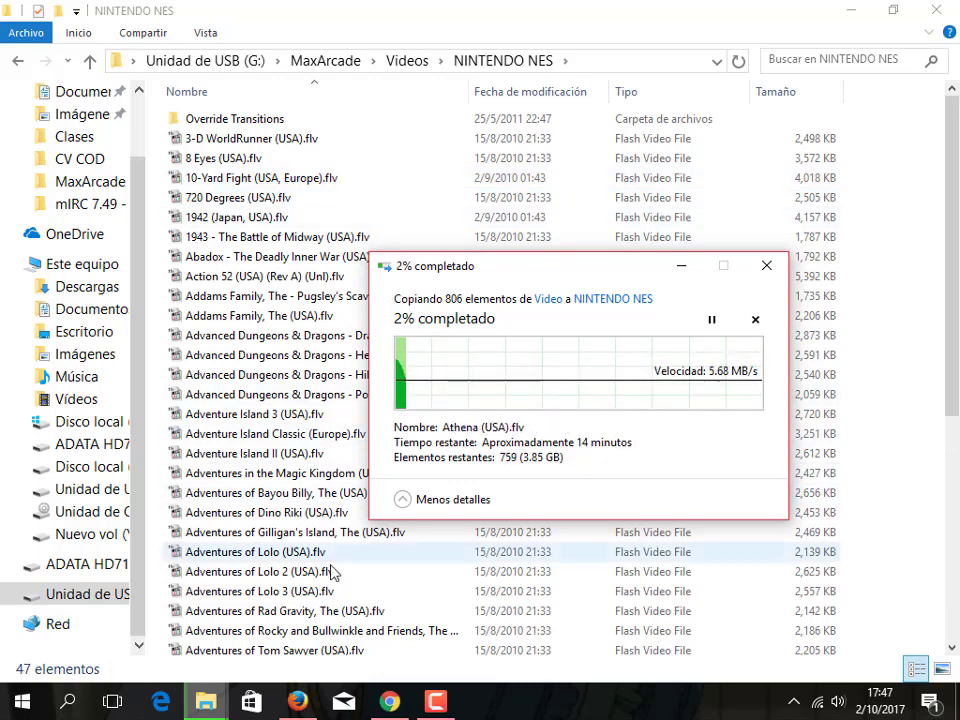
left_click(435, 701)
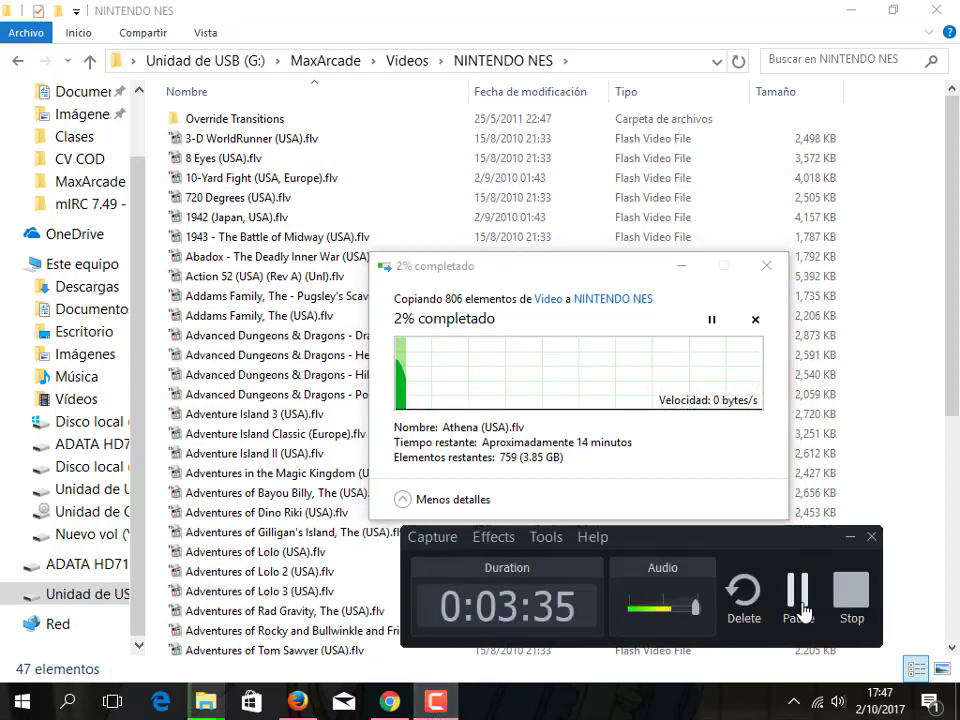
left_click(800, 608)
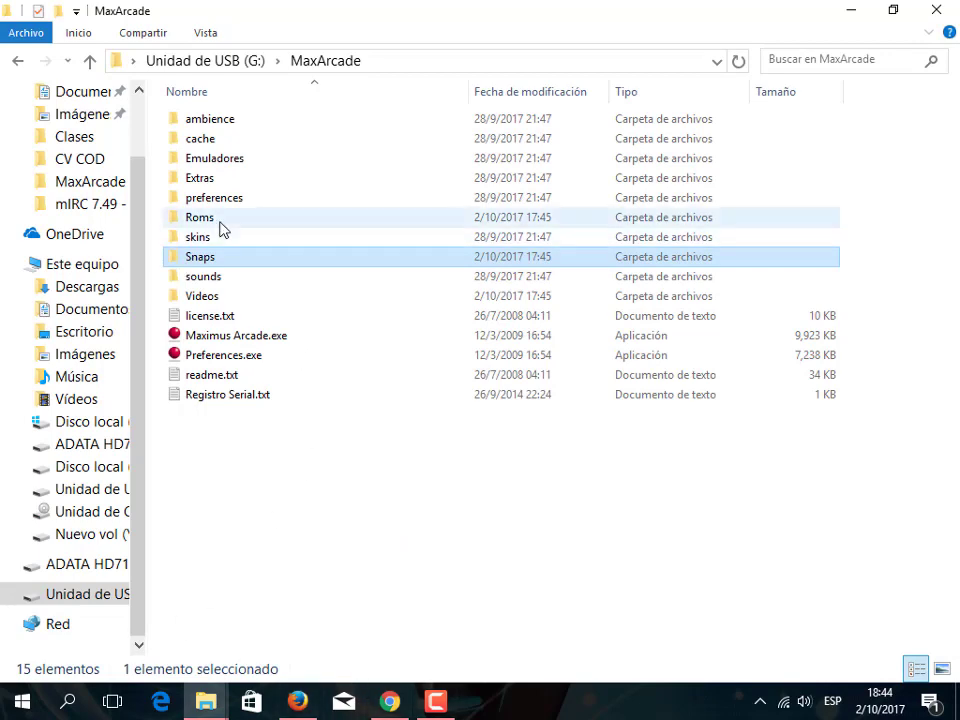
- Look through the game images in the NINTENDO NES folder under MaxArcade's Snaps
double_click(196, 262)
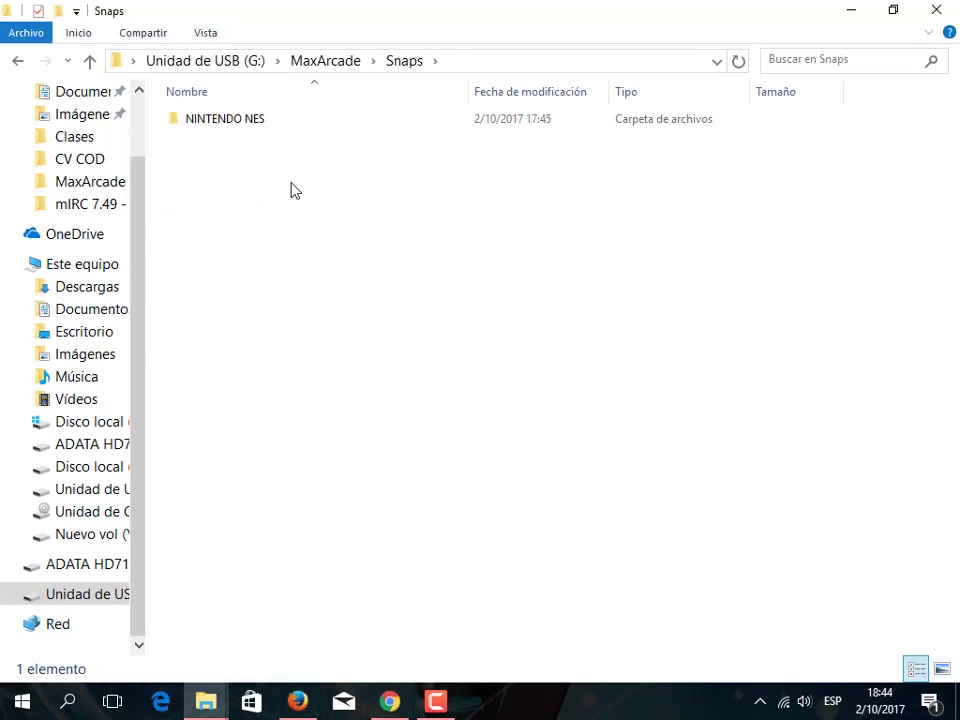
double_click(243, 121)
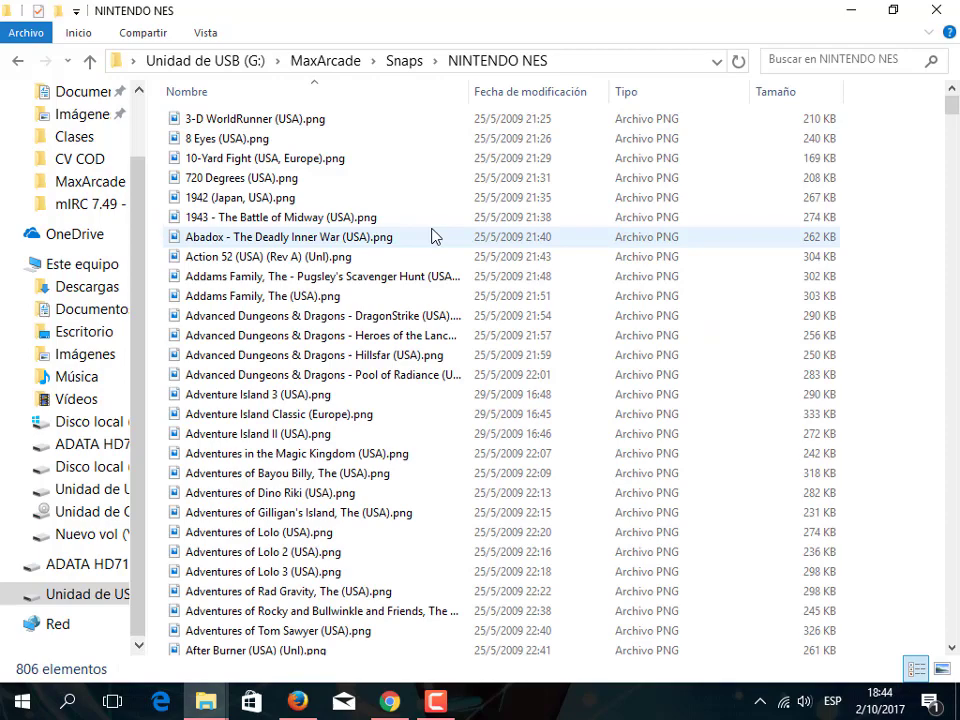
left_click(205, 119)
left_click(212, 217)
left_click(290, 316)
scroll(305, 335, "down", 10)
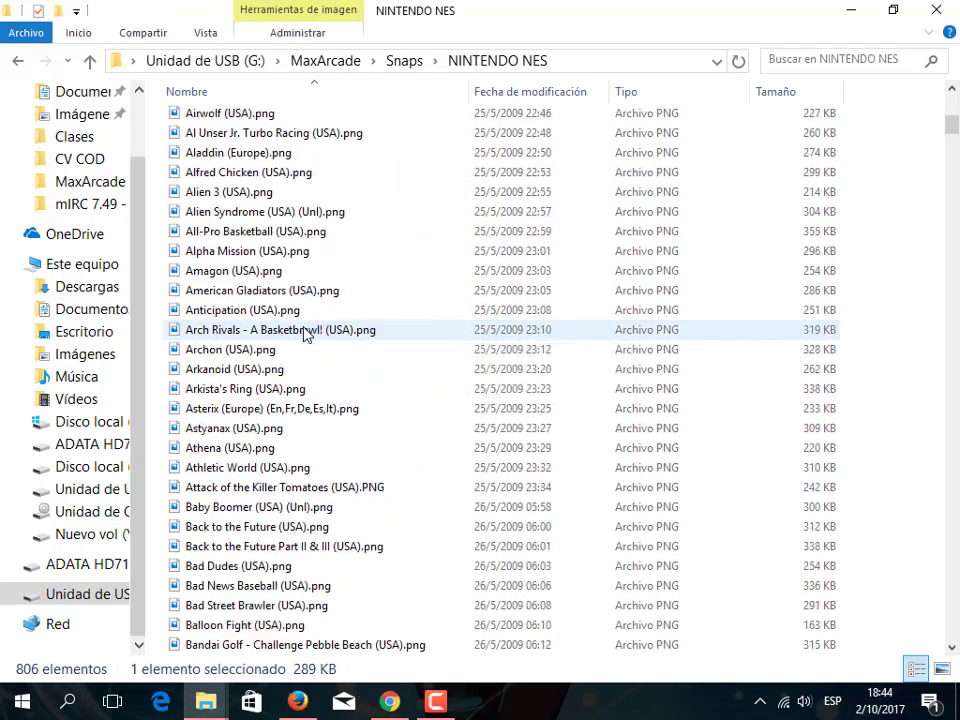
scroll(305, 335, "up", 10)
- View the Addams Family, The - Pugsley's Scavenger Hunt (USA).png snap in Paint and close it
right_click(290, 279)
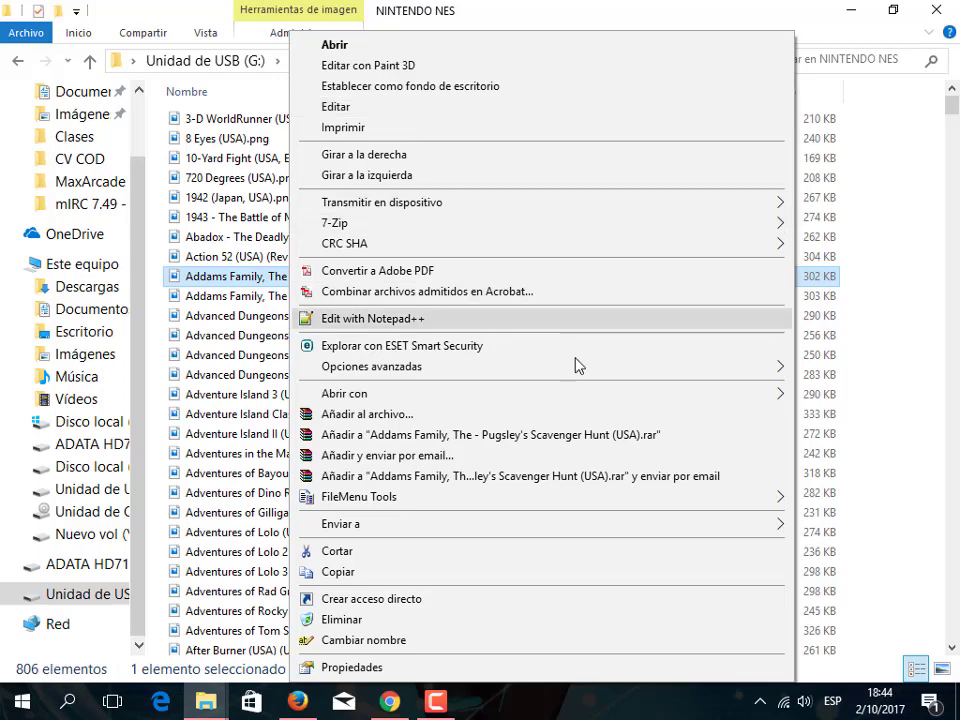
mouse_move(495, 399)
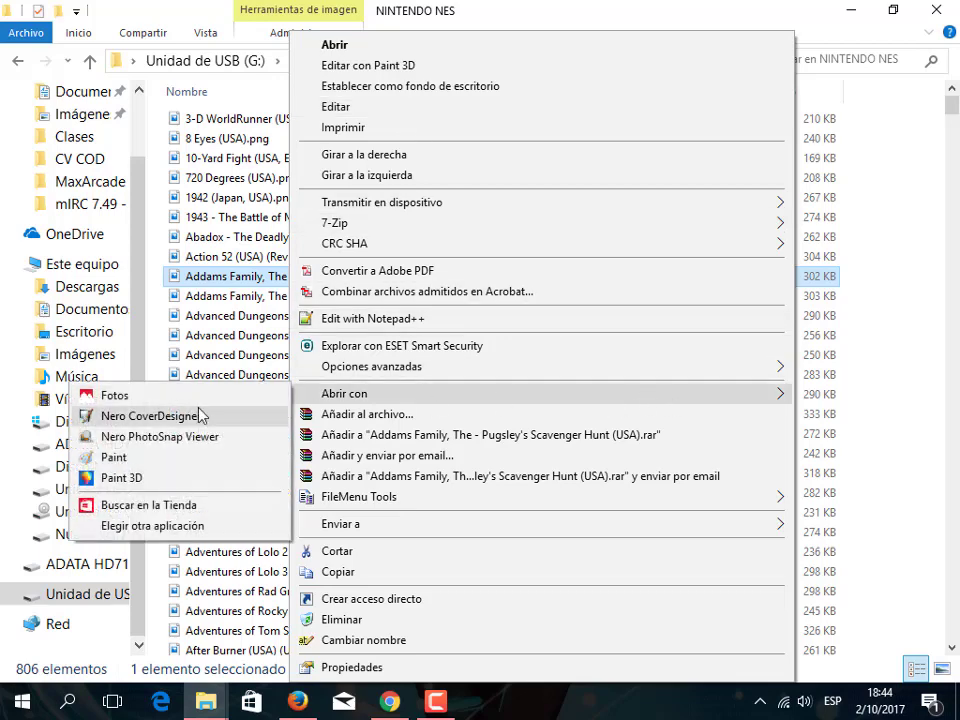
left_click(146, 460)
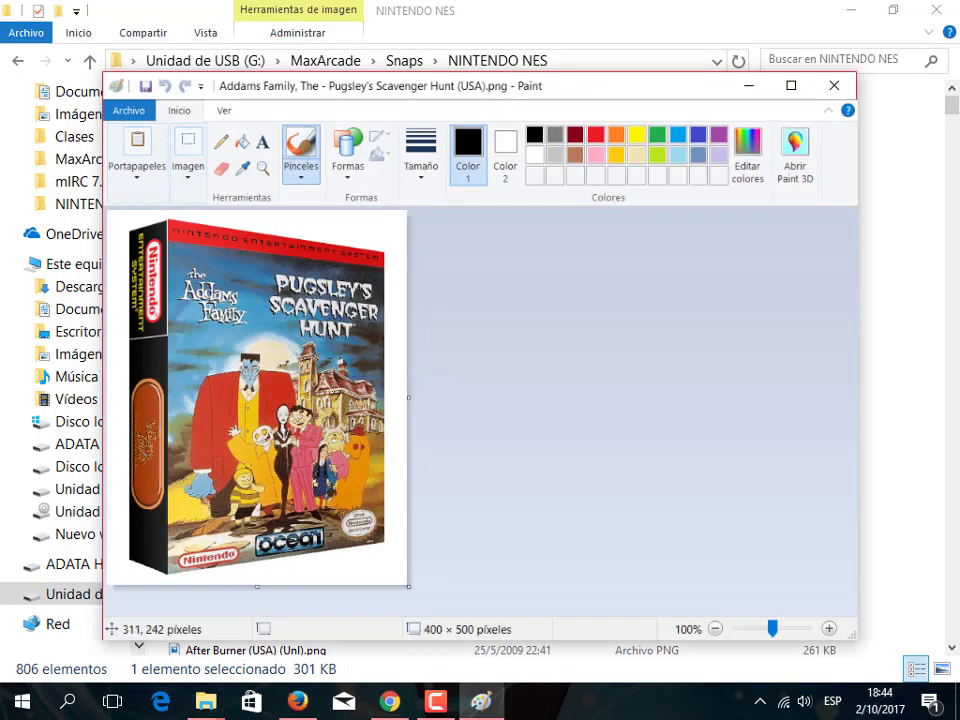
left_click(834, 85)
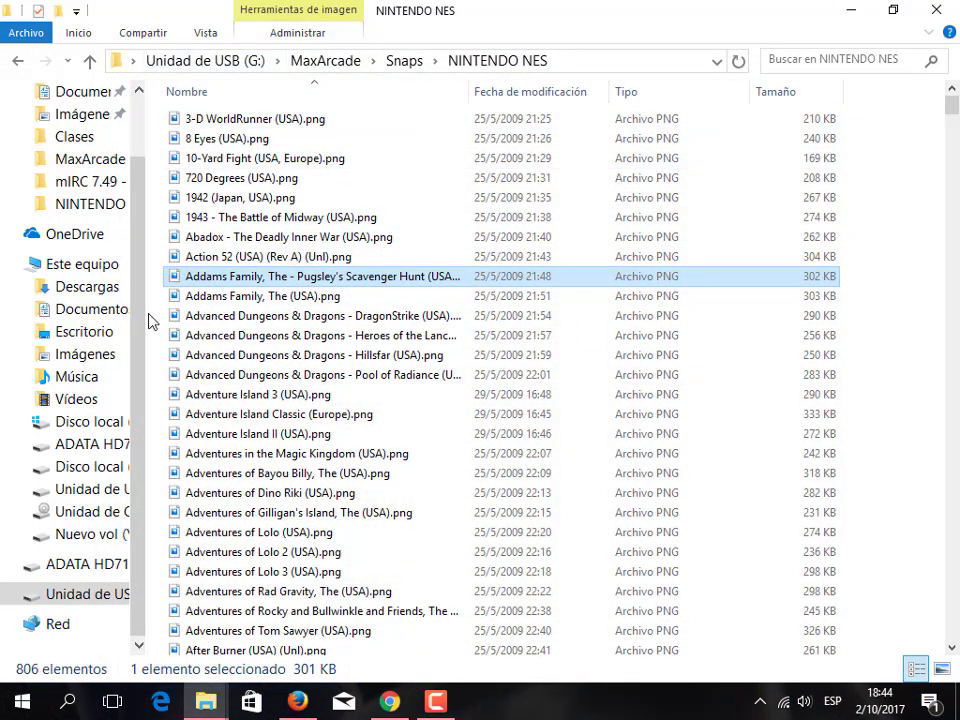
- Look through the zipped games in the NINTENDO NES folder under Roms, and return to the MaxArcade folder
left_click(340, 60)
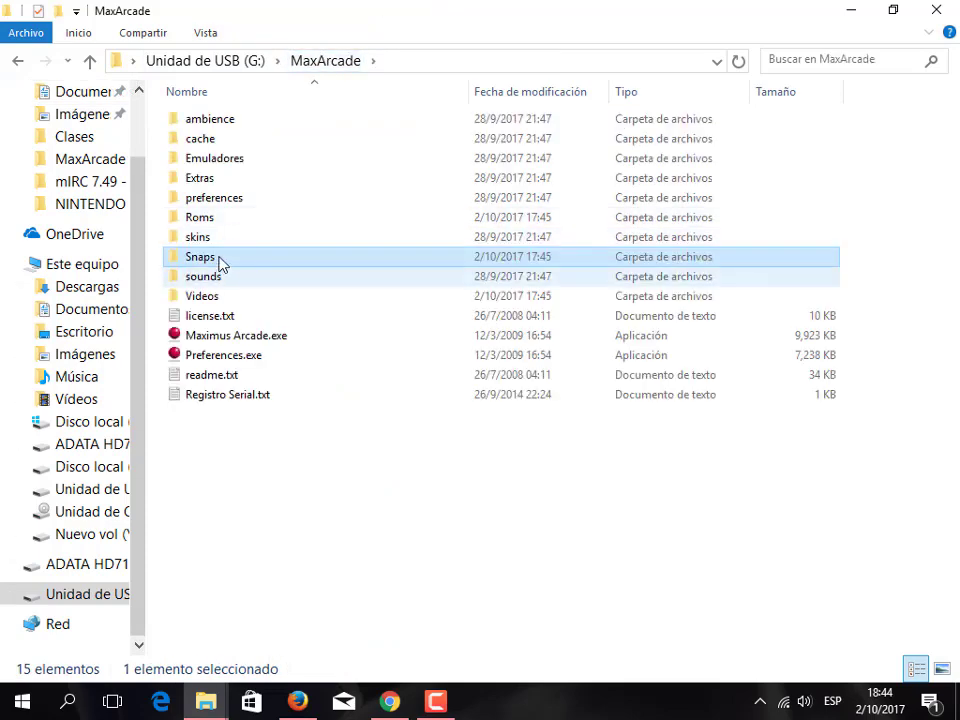
double_click(200, 217)
double_click(250, 124)
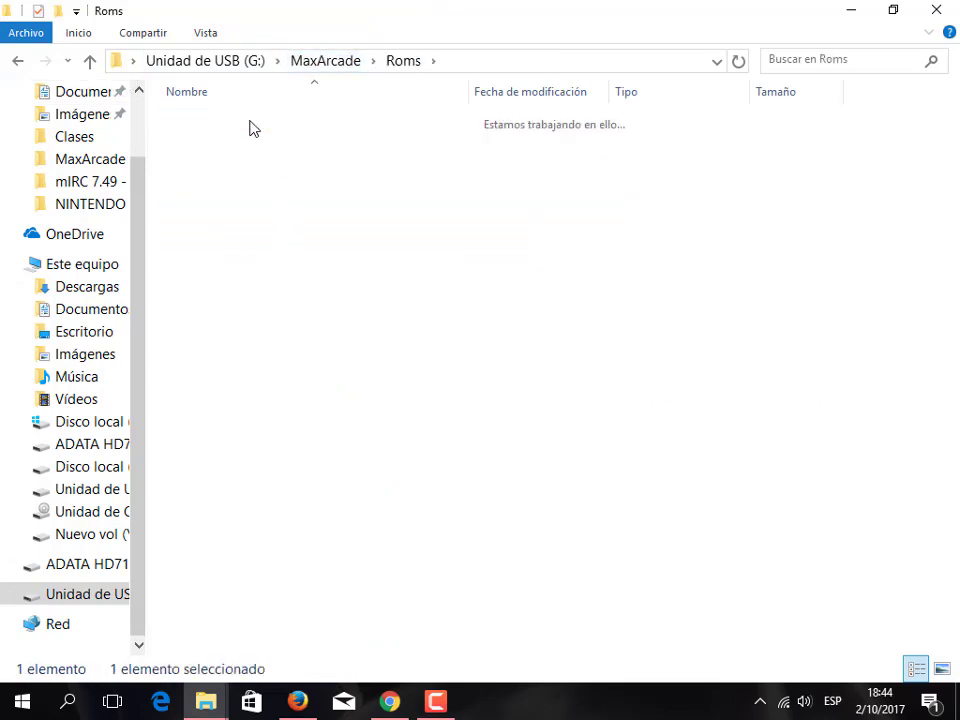
left_click(280, 135)
scroll(320, 270, "down", 5)
scroll(338, 333, "down", 13)
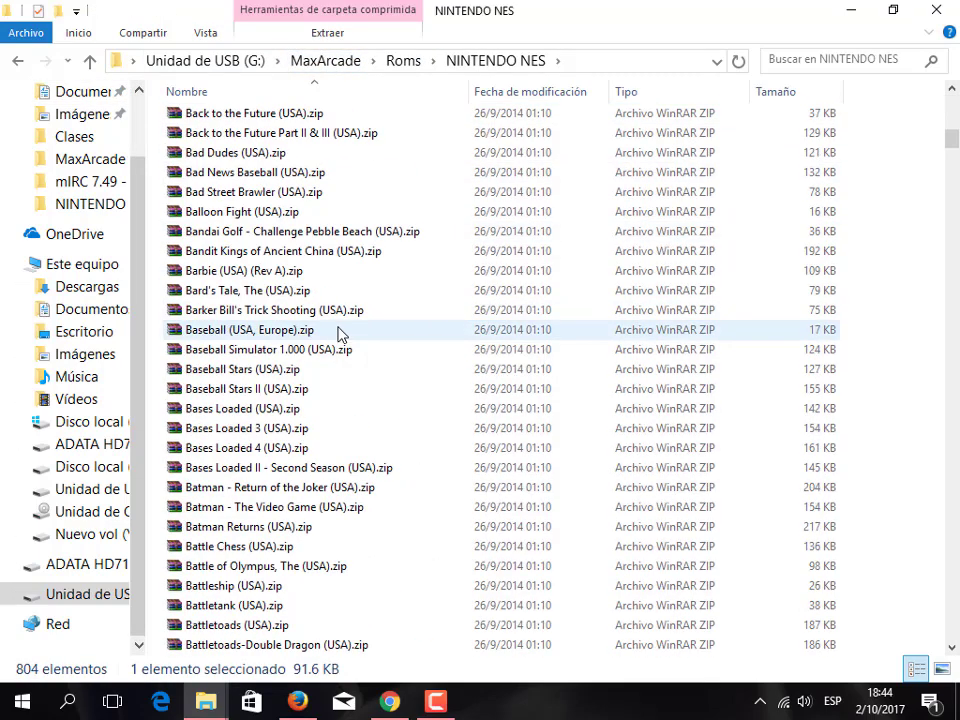
scroll(535, 362, "down", 7)
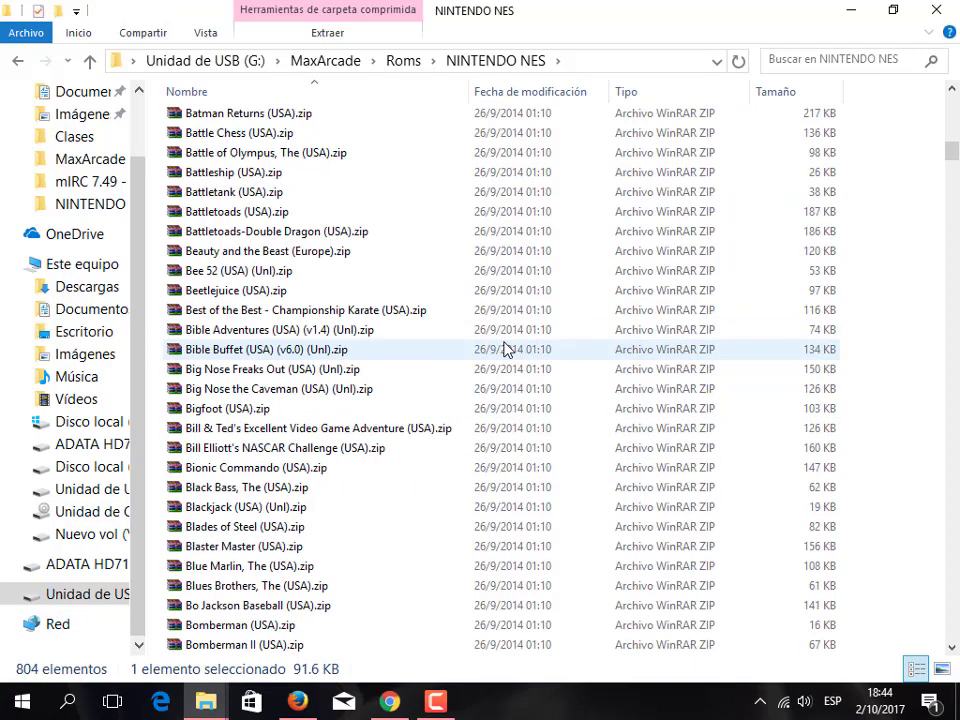
scroll(504, 349, "up", 20)
scroll(500, 350, "up", 4)
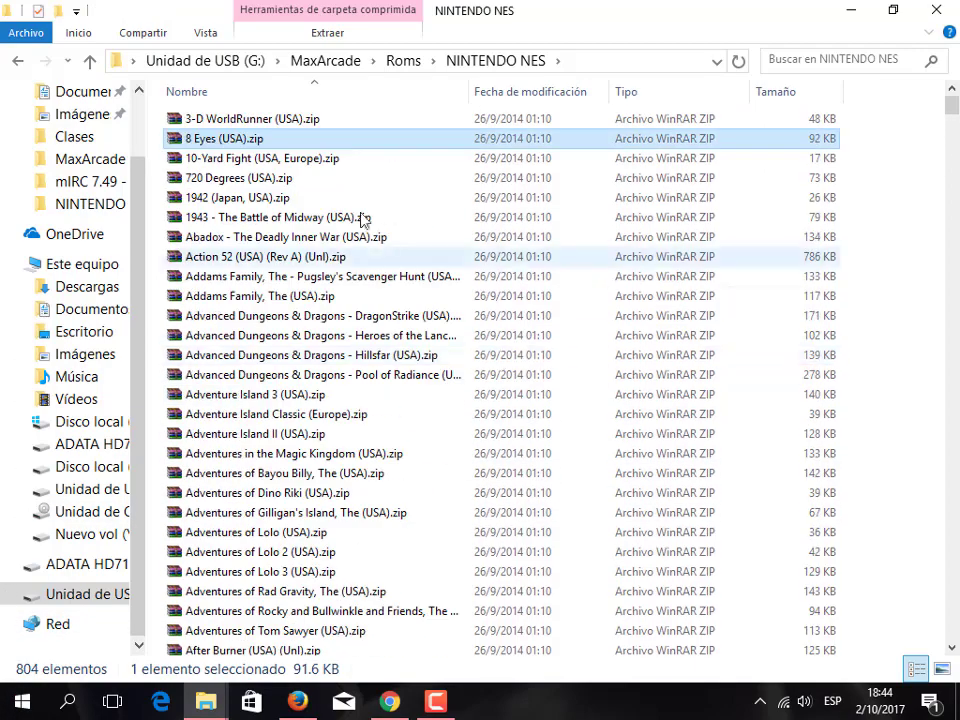
left_click(412, 63)
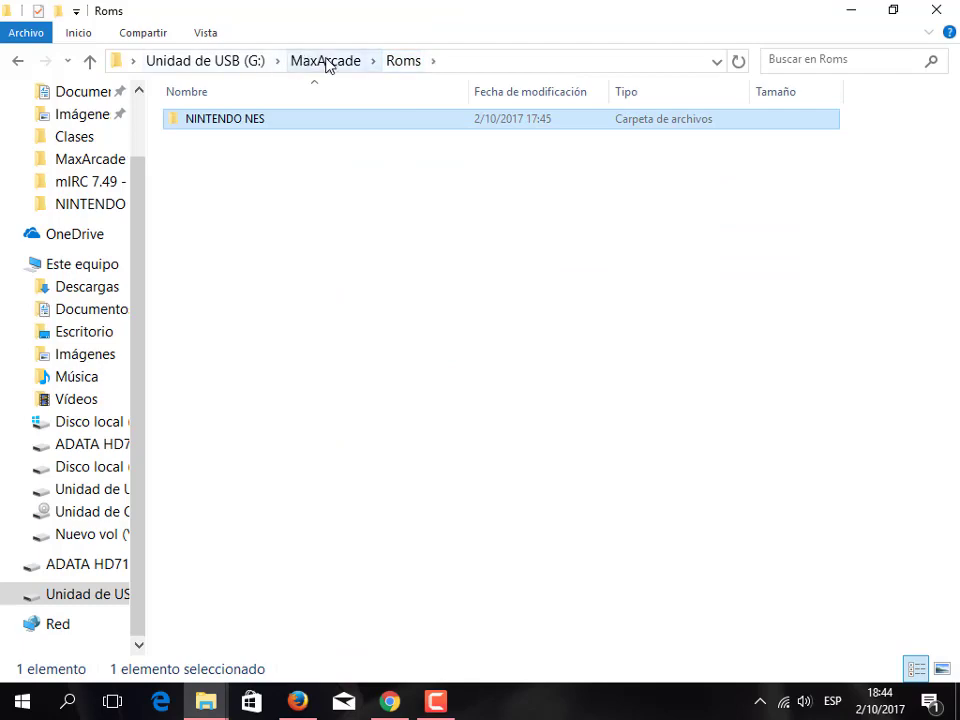
left_click(330, 62)
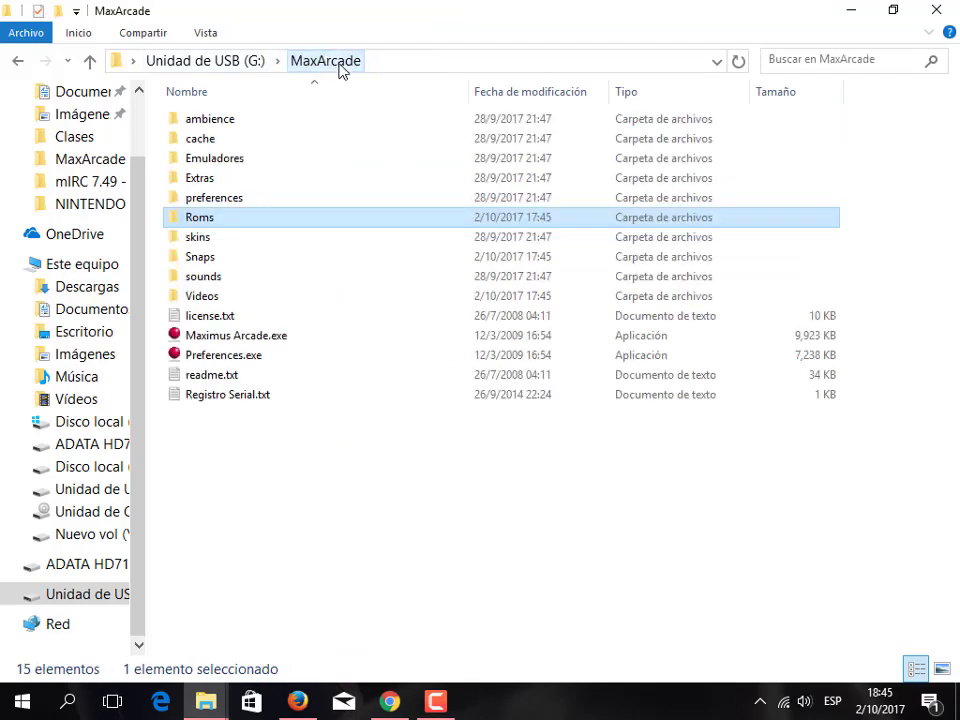
- Examine the FLV files in the NINTENDO NES folder under Videos, and return to the MaxArcade folder
double_click(229, 298)
double_click(238, 120)
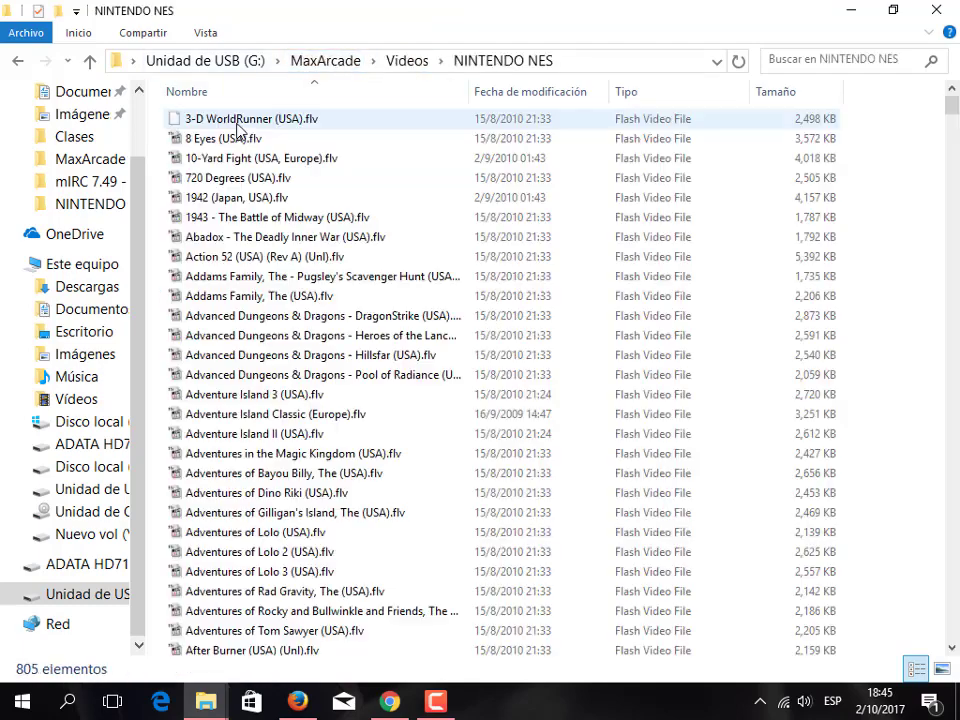
left_click(276, 179)
left_click(285, 277)
left_click(287, 356)
left_click(285, 415)
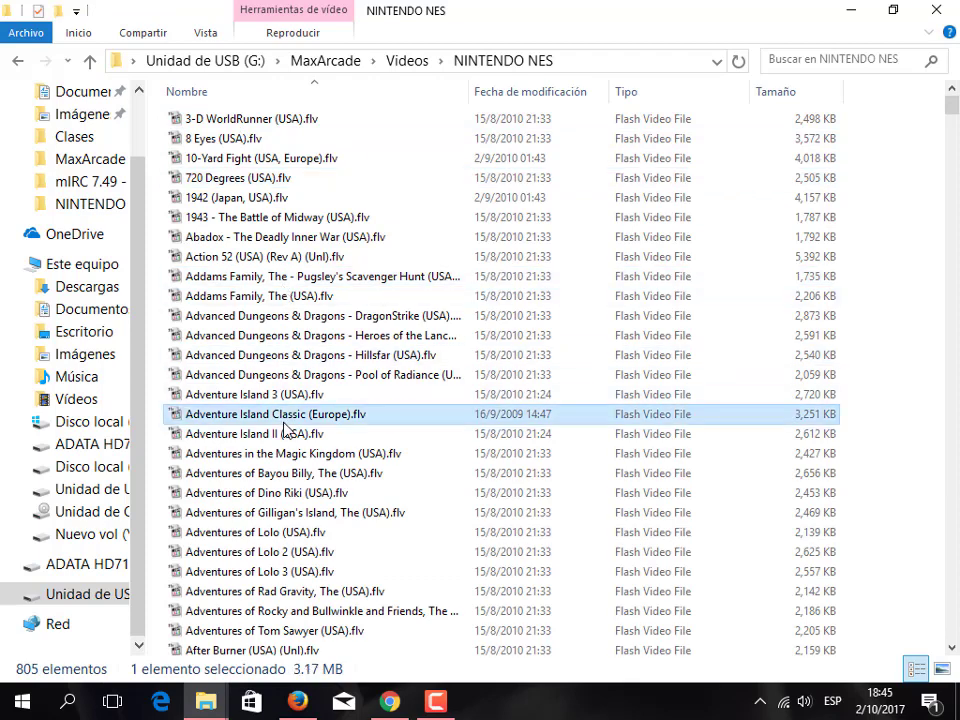
left_click(285, 493)
left_click(300, 572)
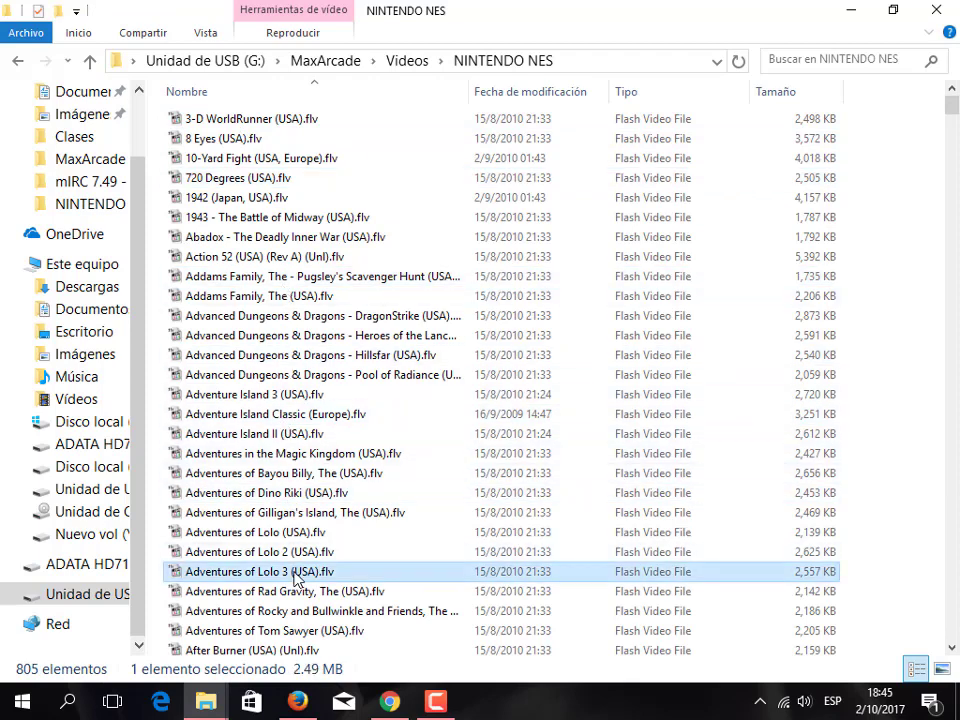
left_click(396, 60)
left_click(322, 62)
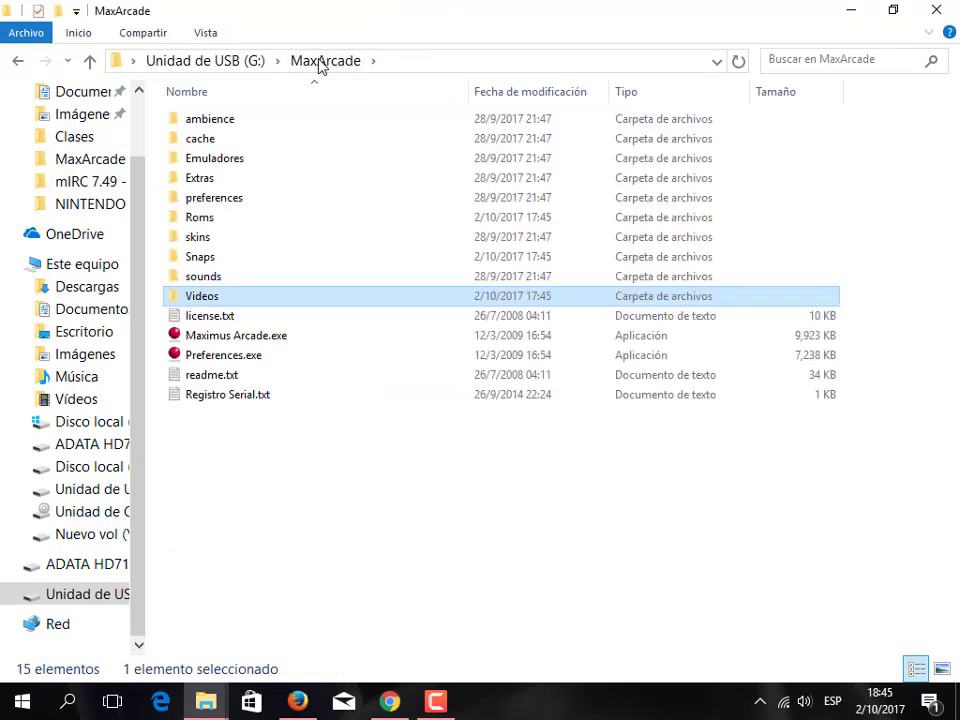
- Inspect the roms folder of the NINTENDO emulator inside Emuladores, and select that folder back in the NINTENDO folder
double_click(217, 160)
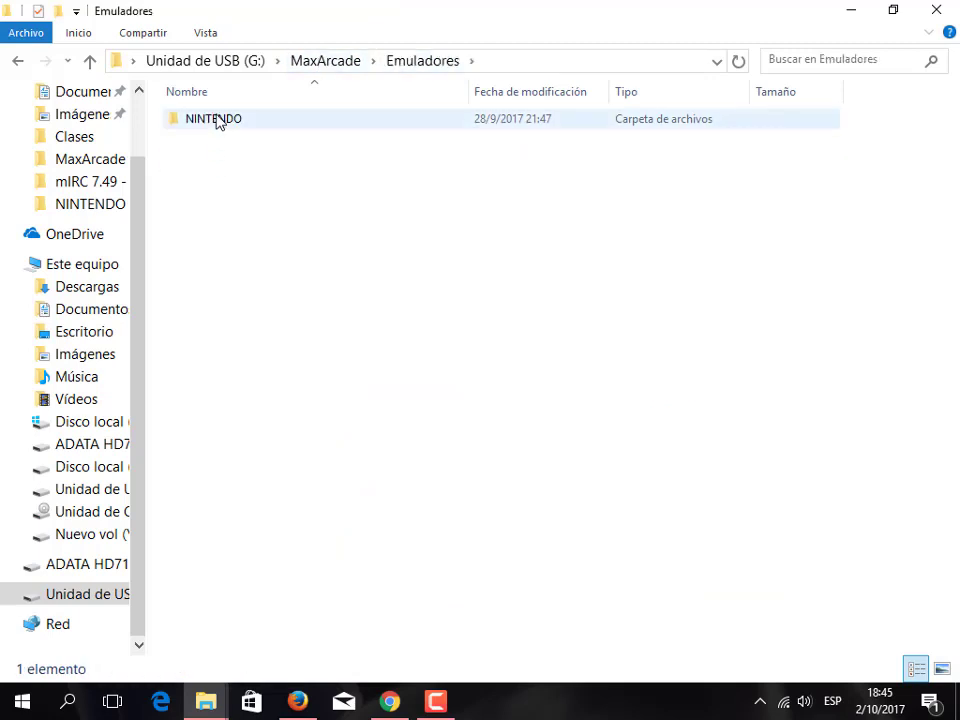
double_click(217, 120)
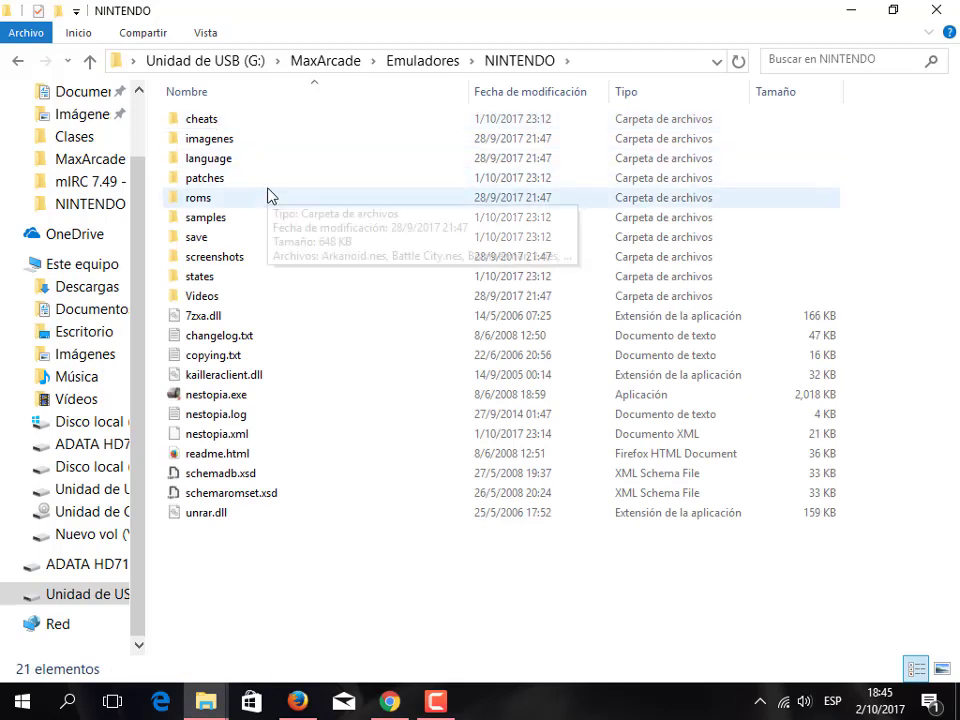
double_click(210, 199)
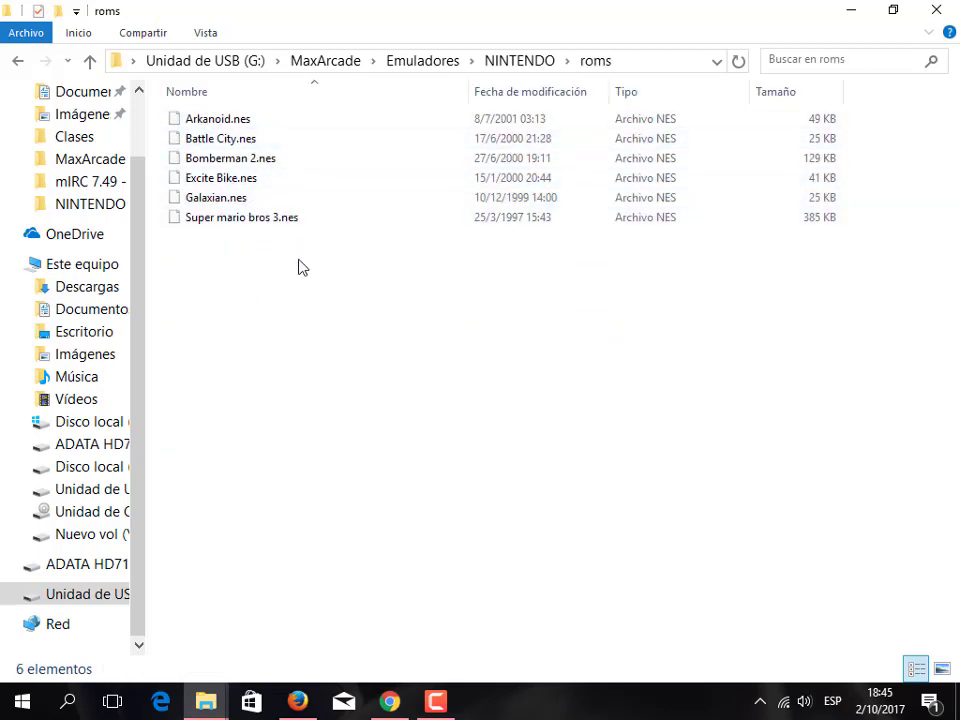
left_click_drag(299, 259, 279, 272)
left_click(520, 60)
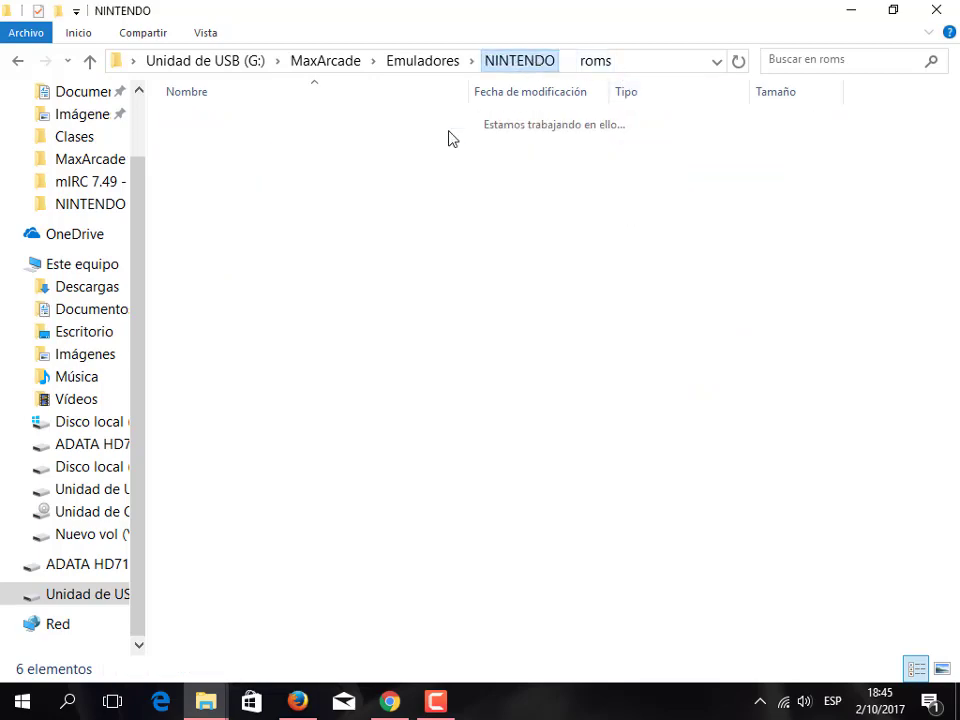
left_click(231, 236)
left_click(210, 200)
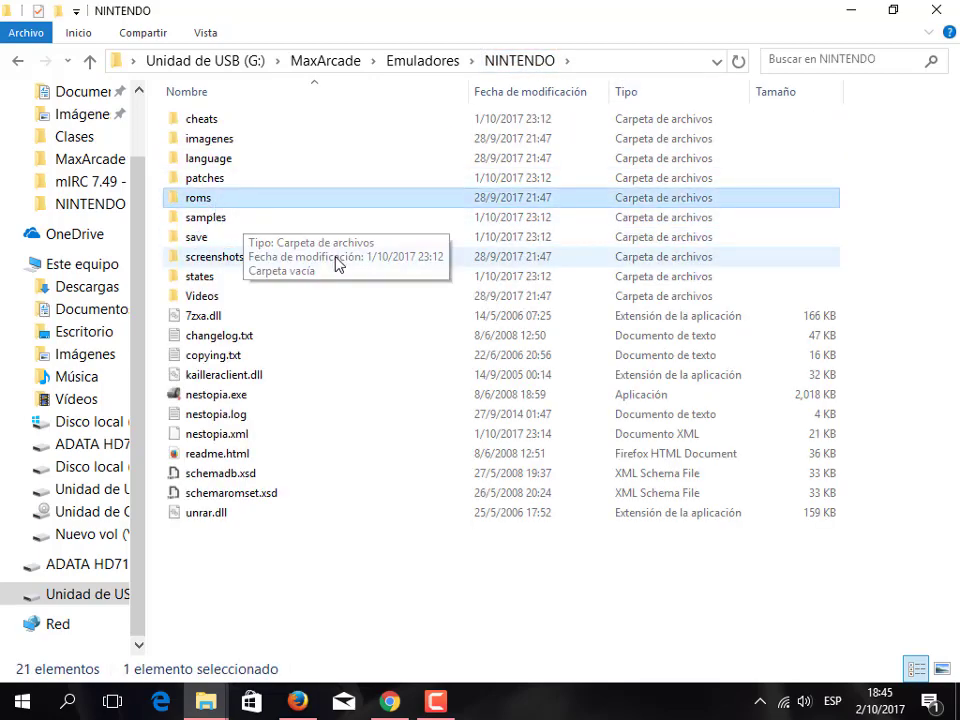
- Permanently delete the roms folder from the NINTENDO emulator folder
key("shift+Delete")
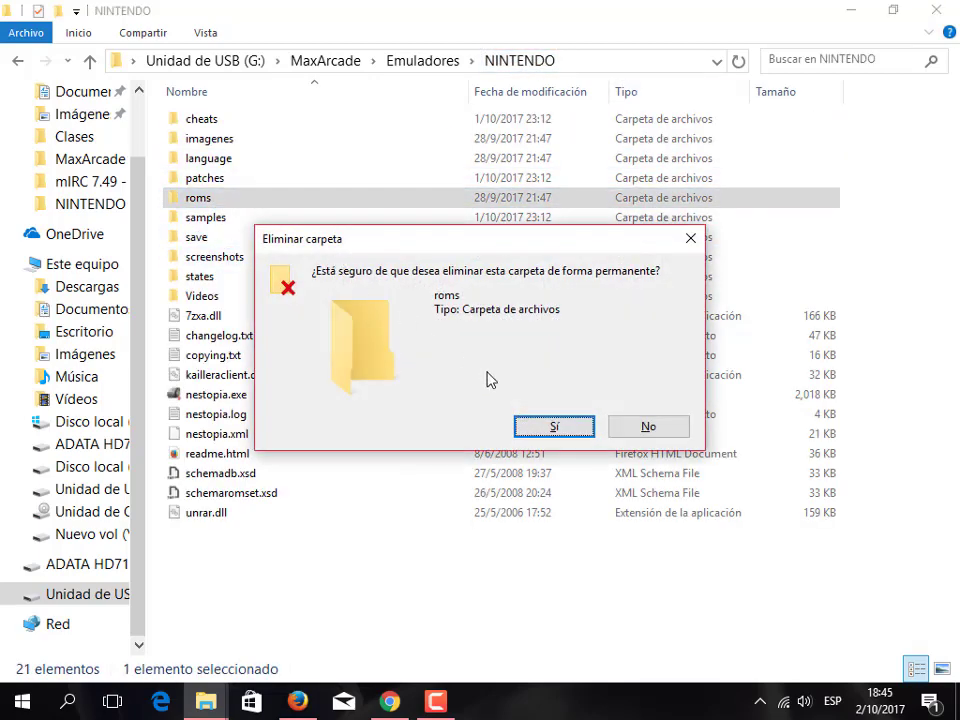
left_click(552, 428)
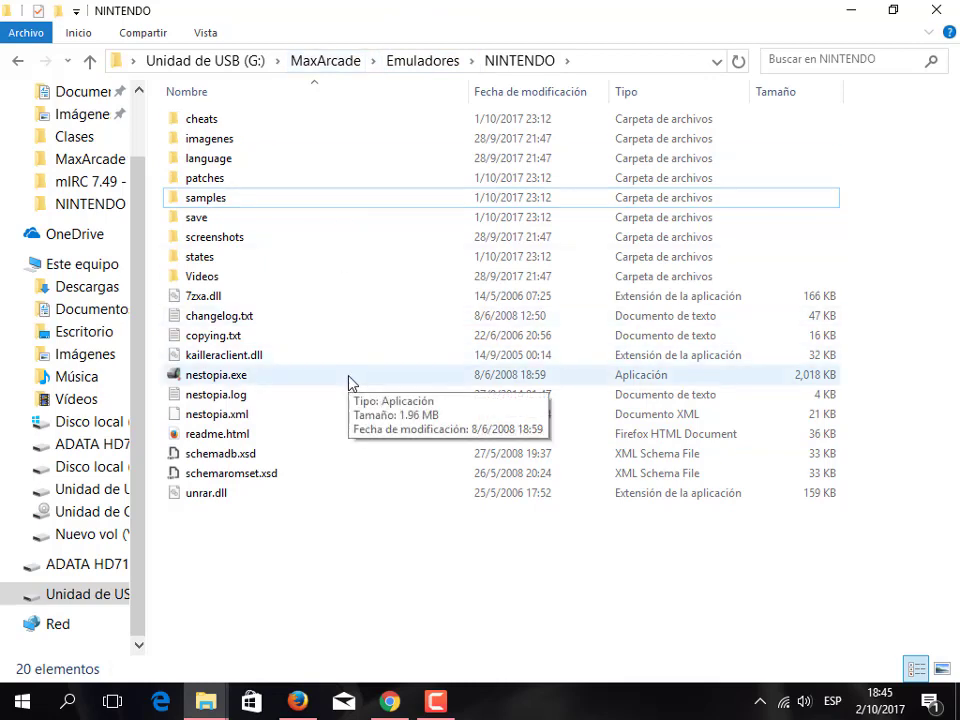
- Launch nestopia.exe from the NINTENDO folder and open its path settings
double_click(236, 381)
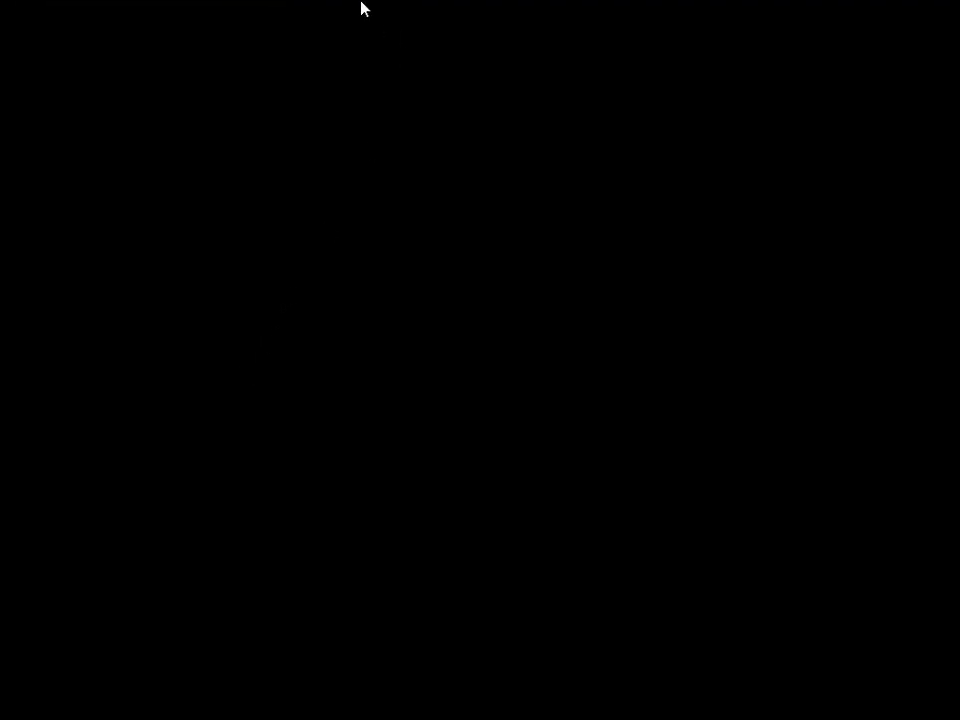
left_click(156, 8)
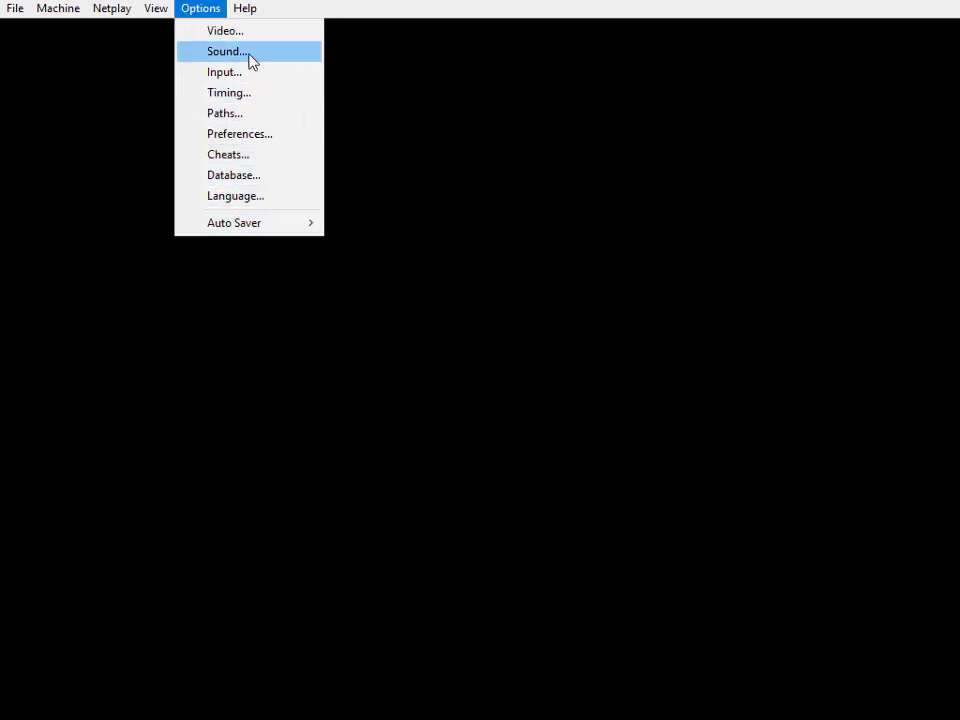
left_click(267, 112)
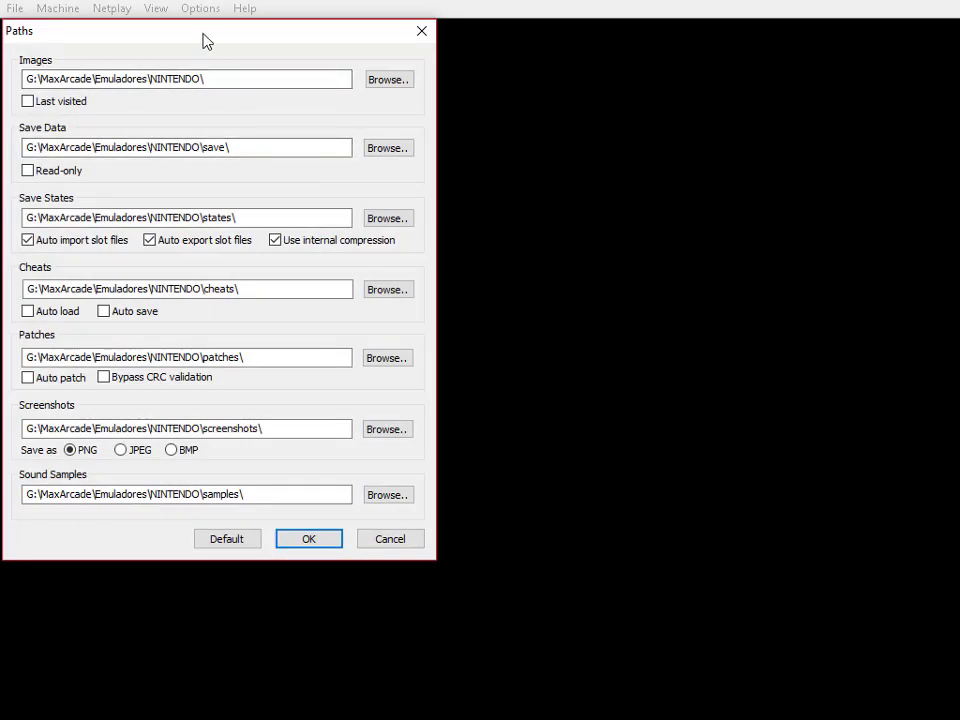
left_click_drag(205, 40, 365, 64)
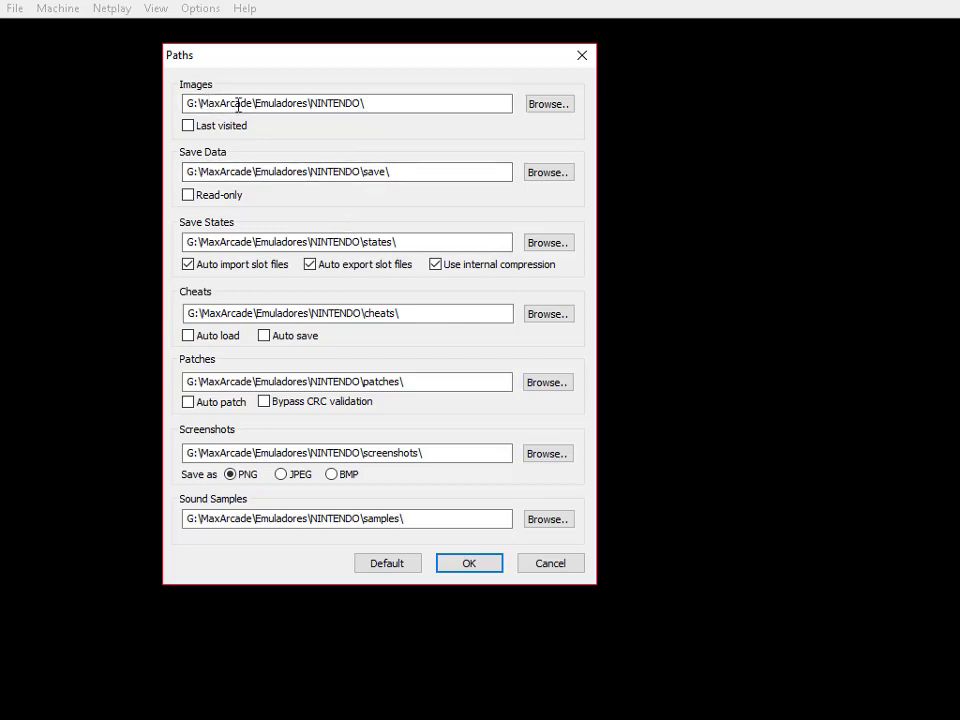
- Set Nestopia's Images path to G:\MaxArcade\Snaps\NINTENDO NES\ by browsing the USB drive
left_click(541, 110)
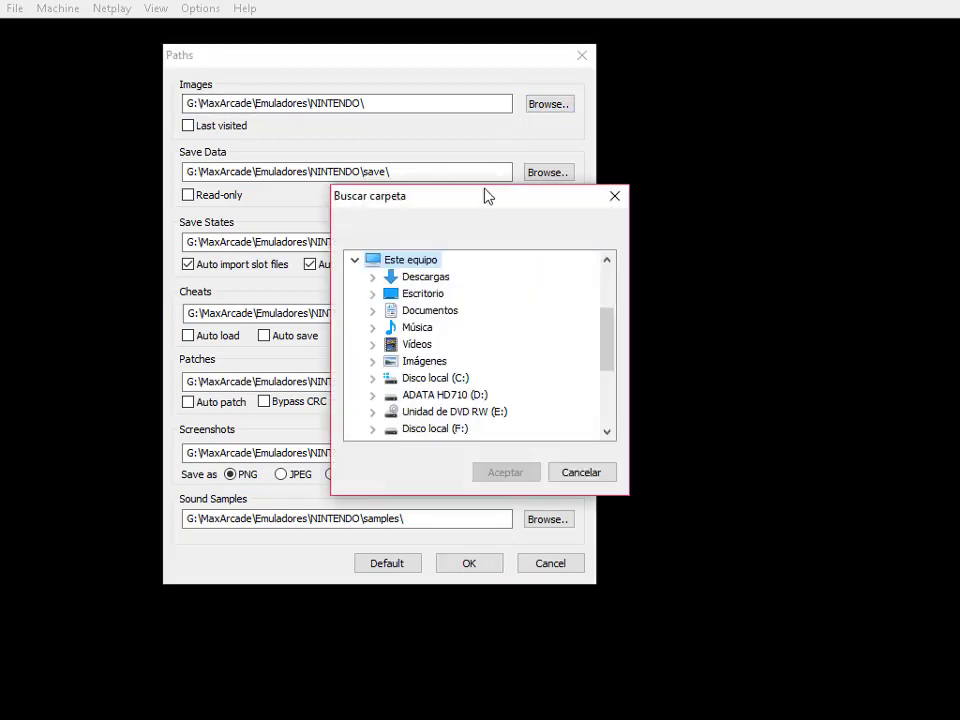
scroll(392, 418, "down", 3)
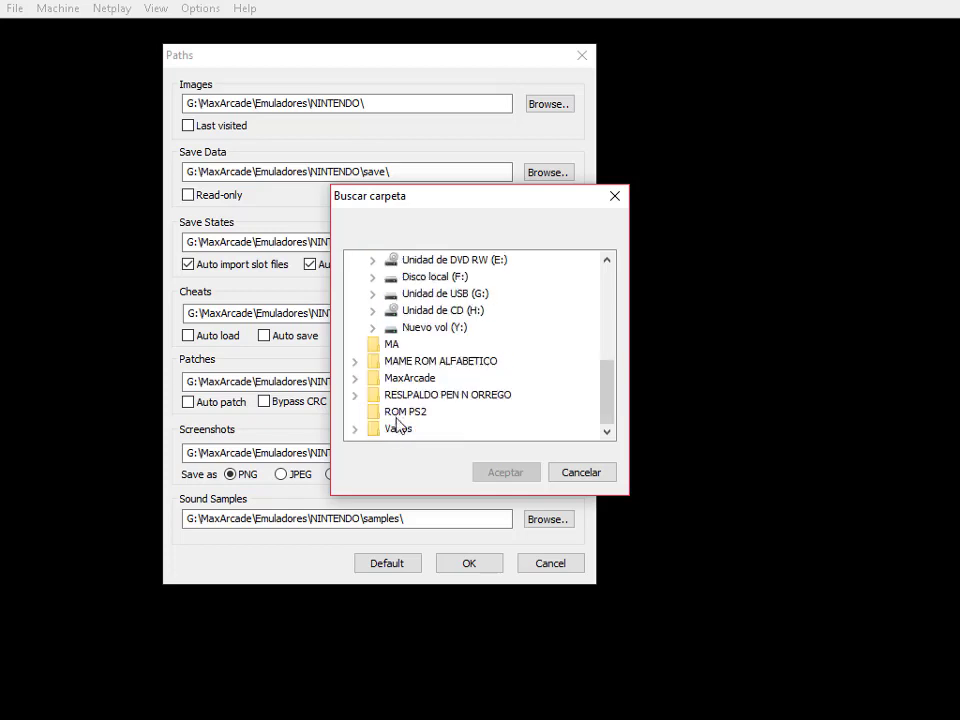
left_click(373, 295)
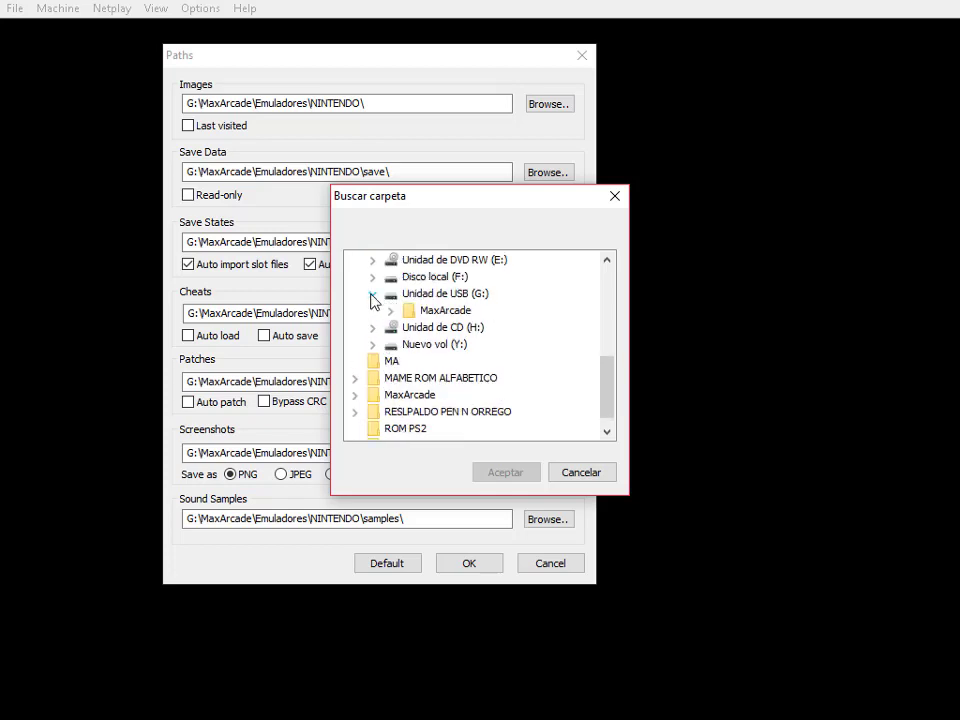
left_click(390, 311)
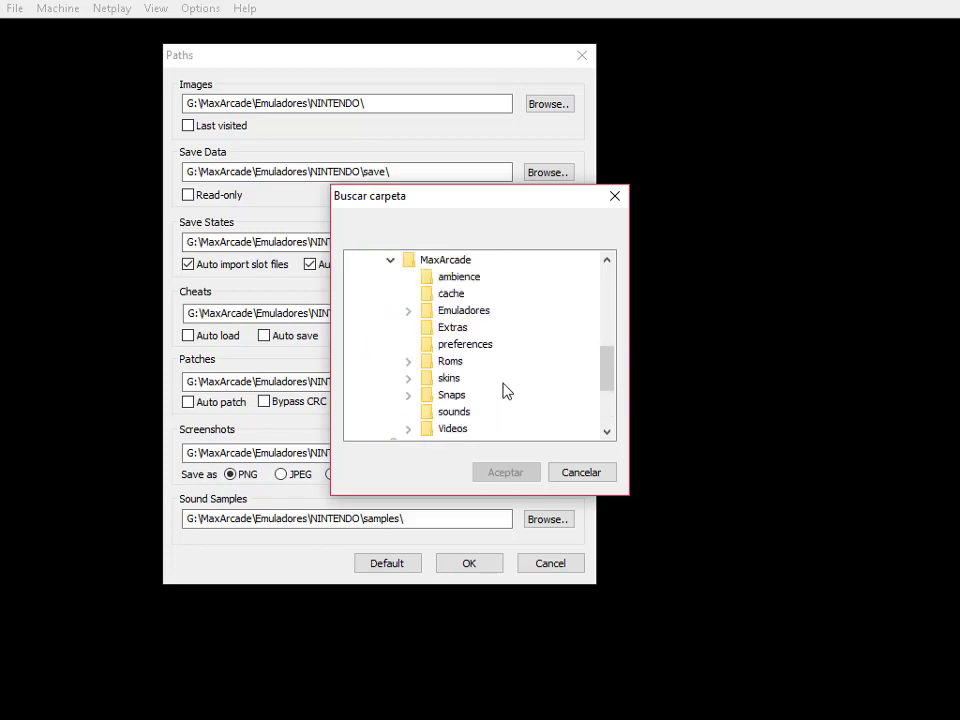
scroll(505, 391, "down", 1)
left_click(409, 345)
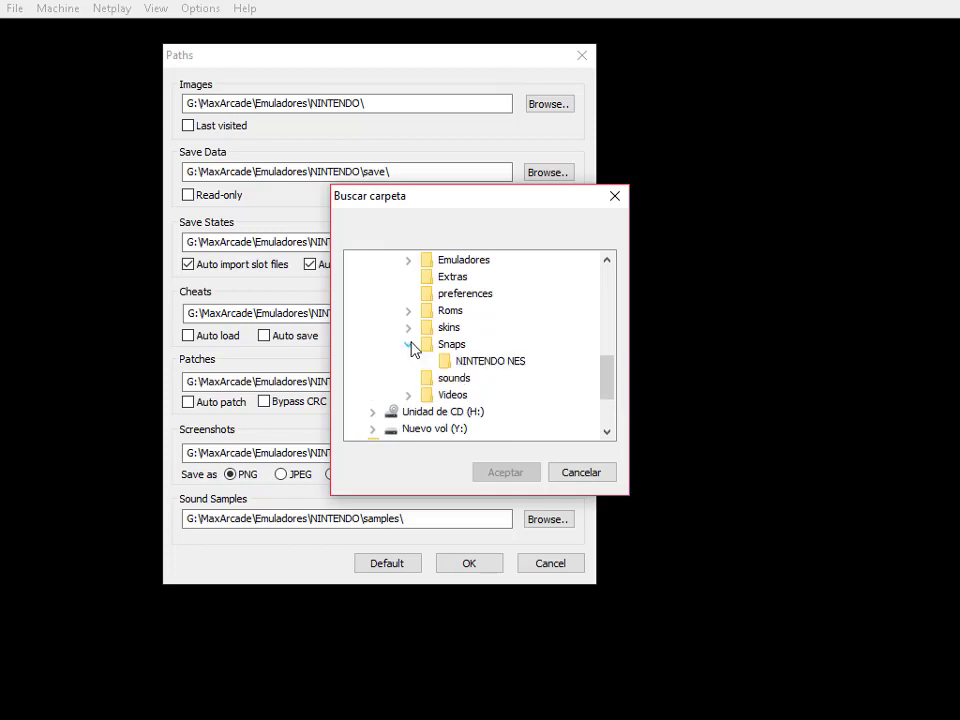
left_click(474, 361)
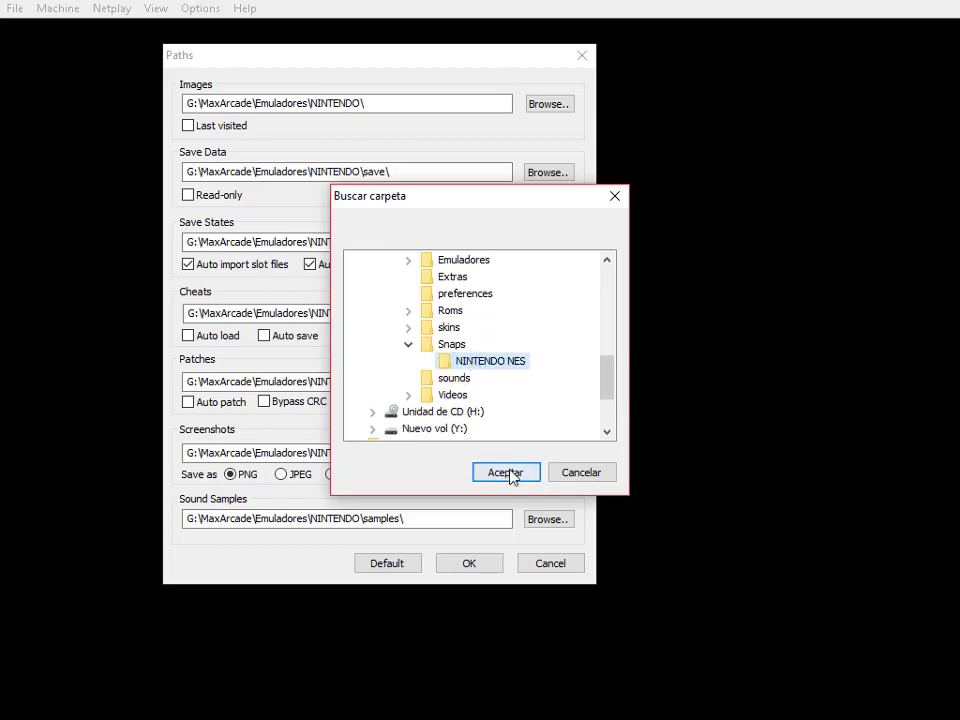
left_click(510, 472)
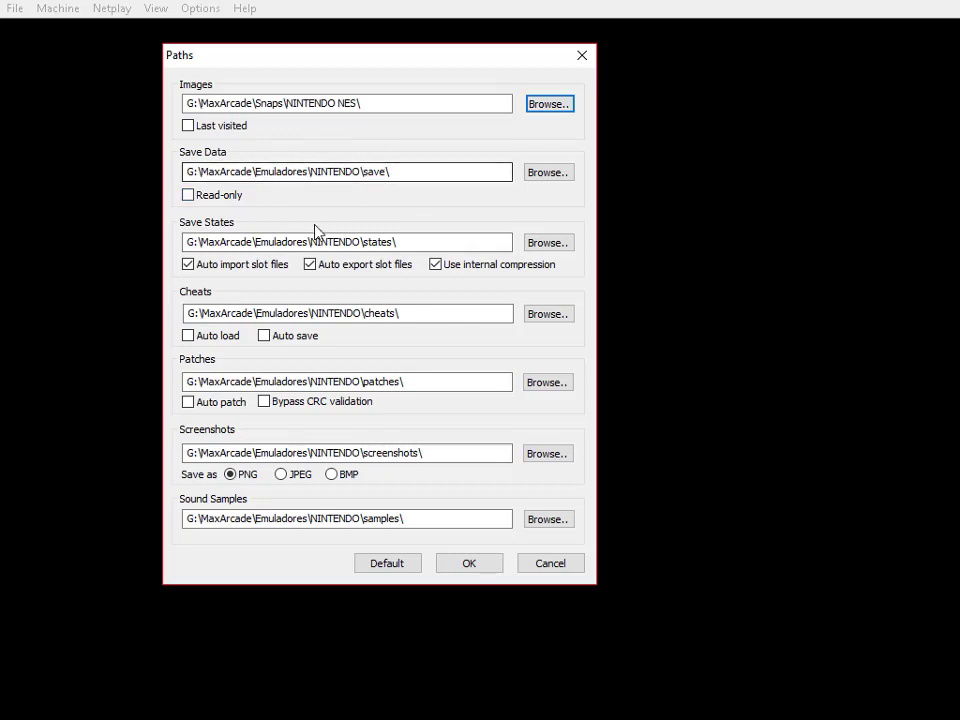
- Set the Screenshots path to G:\MaxArcade\Snaps\NINTENDO NES\PANTALLAZO, creating that directory, and exit Nestopia
left_click(401, 313)
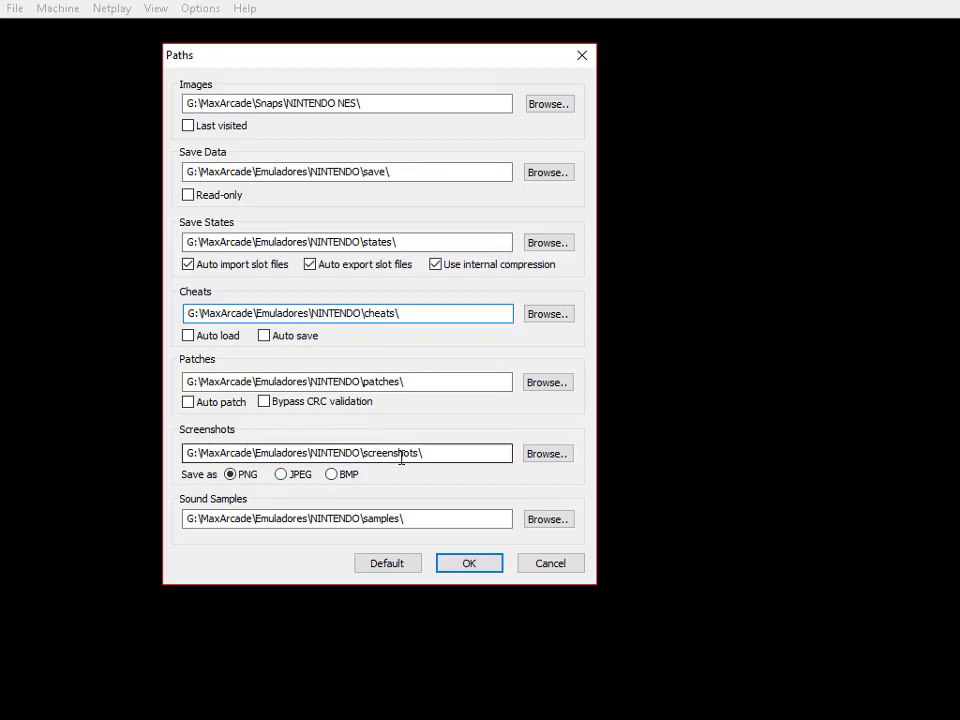
left_click_drag(381, 103, 167, 104)
key("ctrl+c")
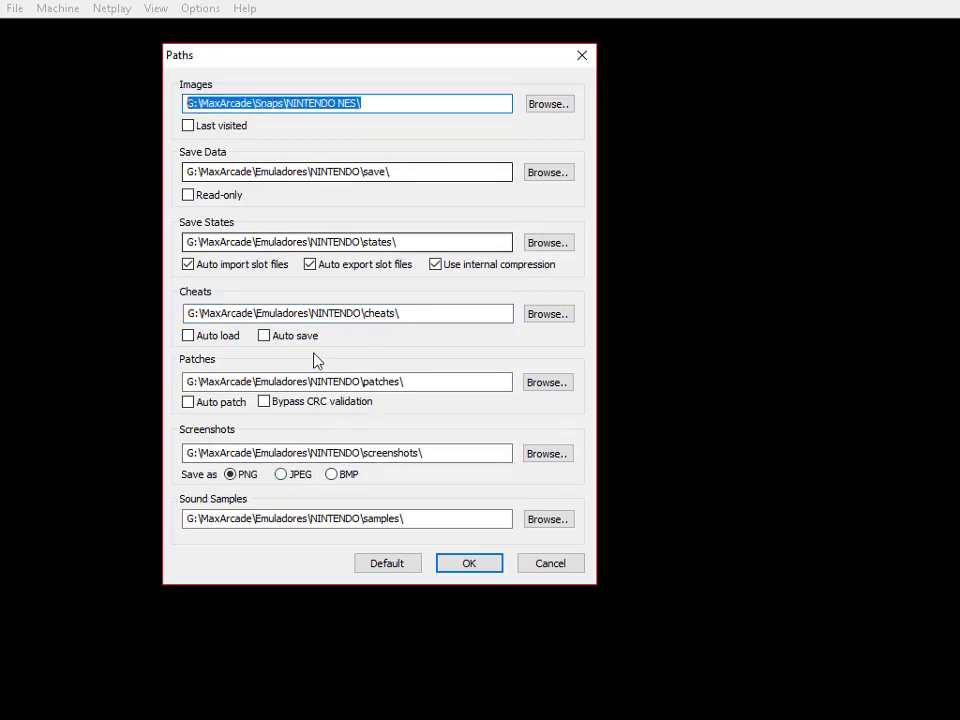
left_click_drag(432, 452, 185, 453)
key("ctrl+v")
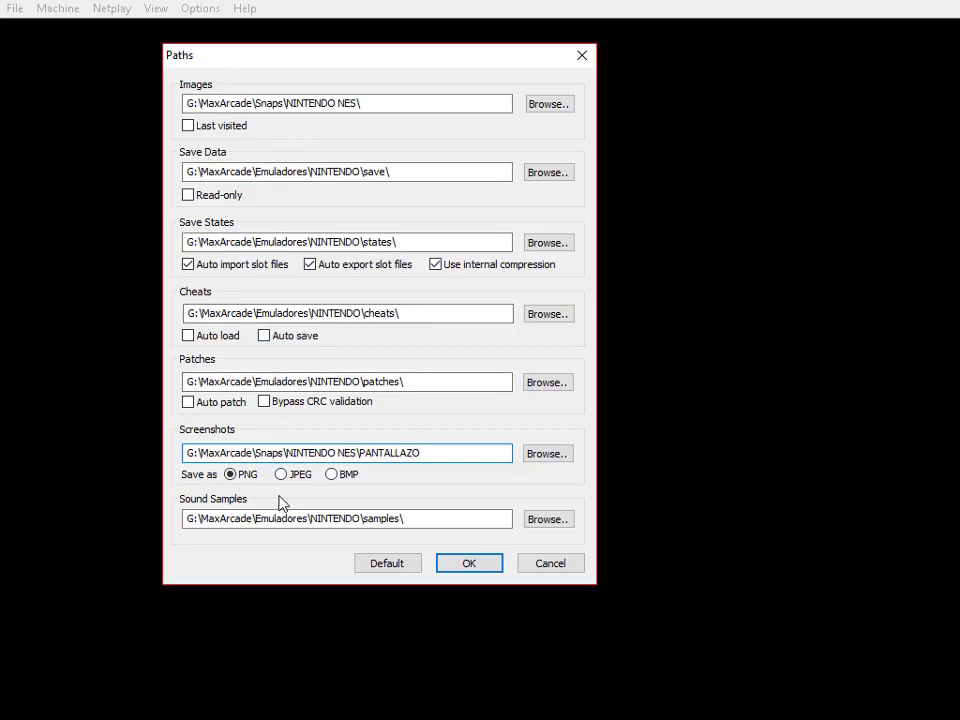
left_click(466, 565)
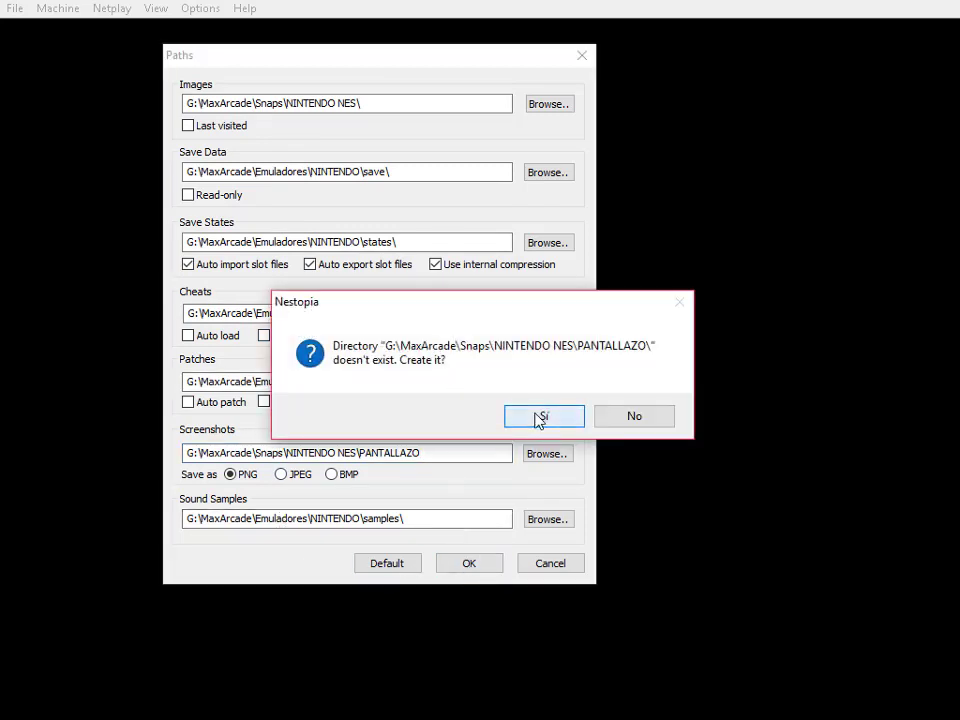
left_click(538, 418)
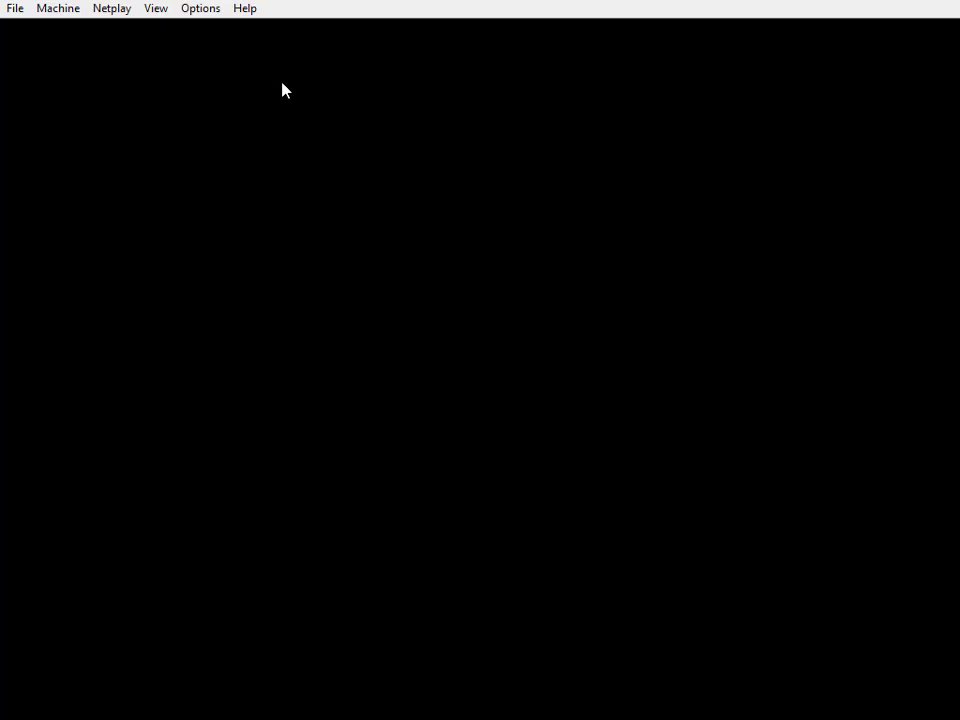
left_click(12, 10)
left_click(93, 345)
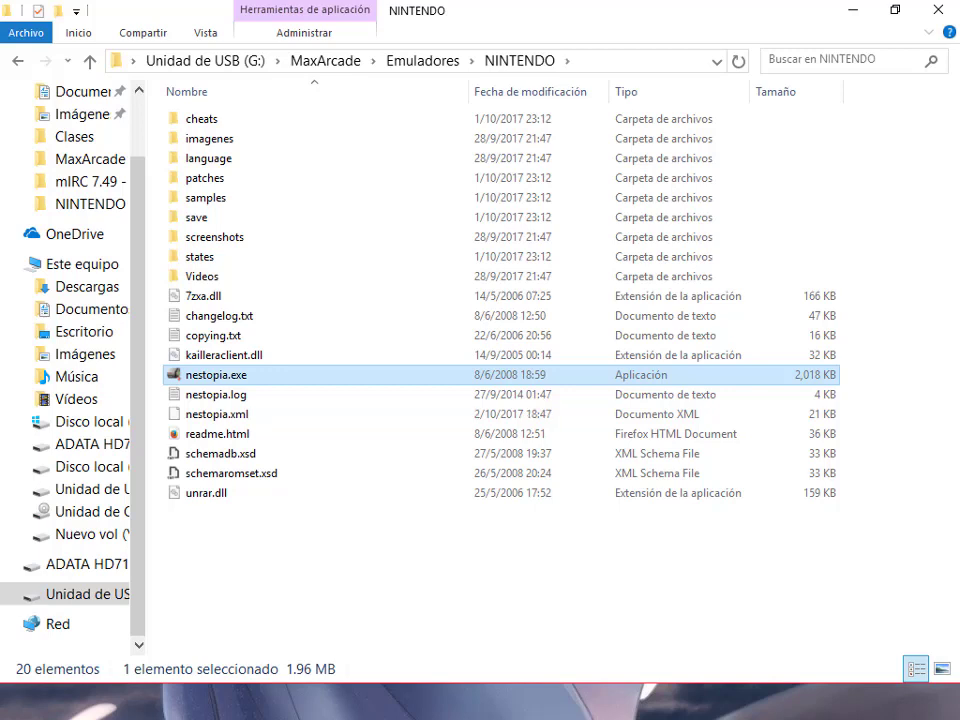
- Check for the PANTALLAZO folder in the NINTENDO NES folder under Snaps, and return to the MaxArcade folder
left_click(350, 58)
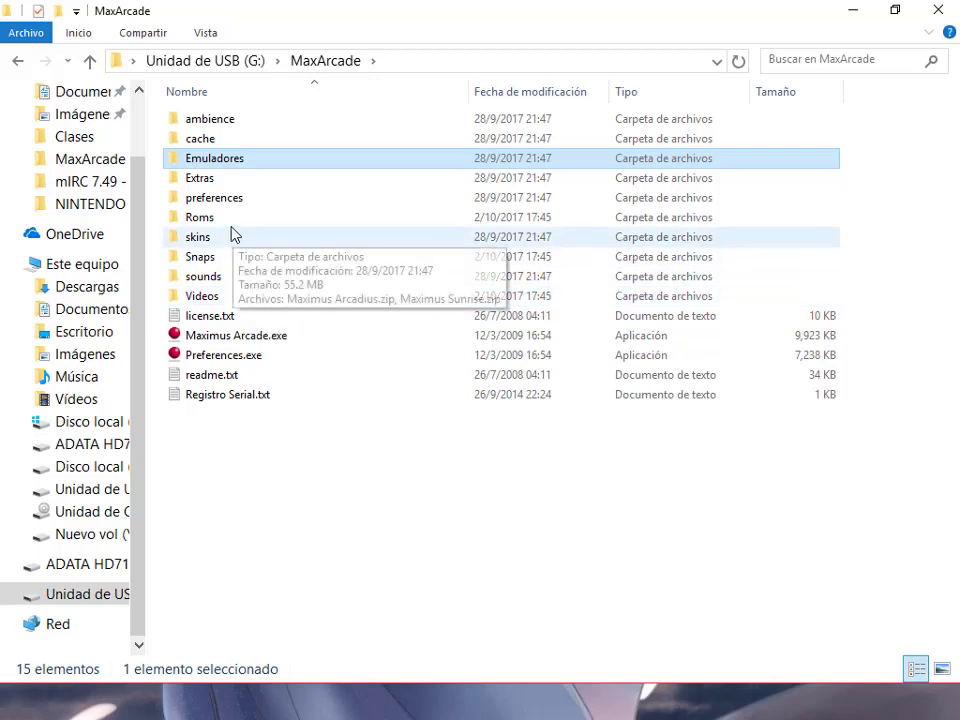
double_click(232, 262)
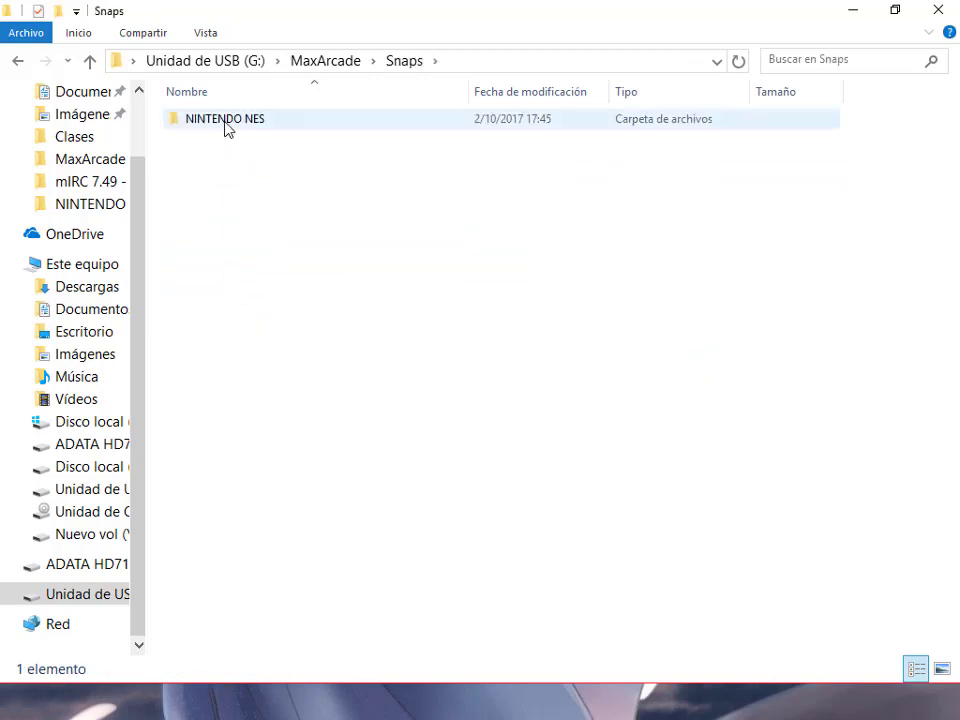
double_click(226, 122)
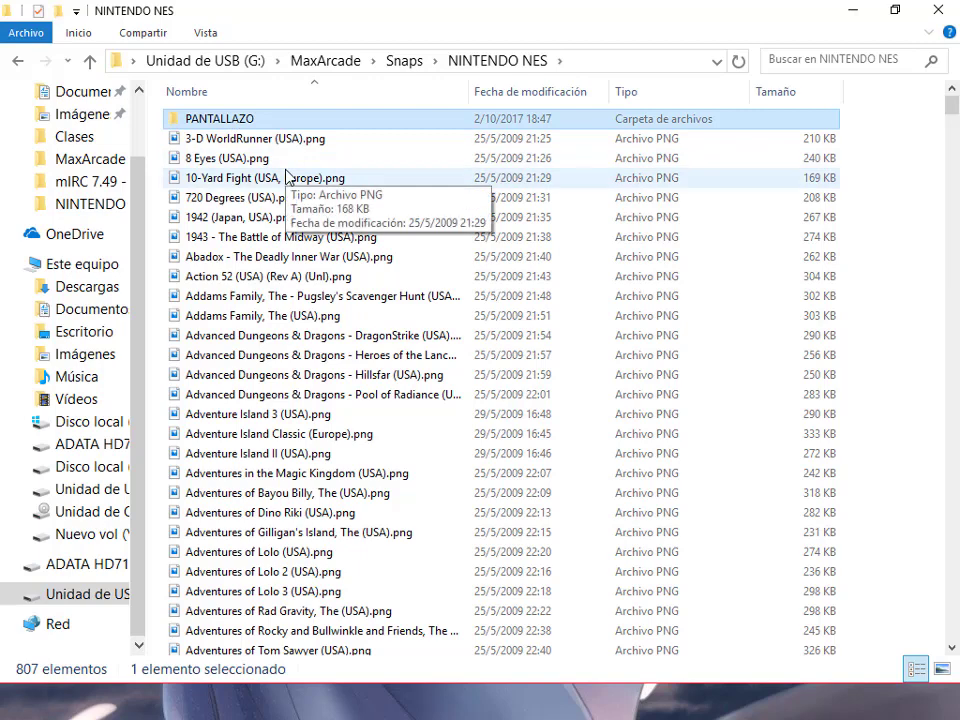
left_click(321, 66)
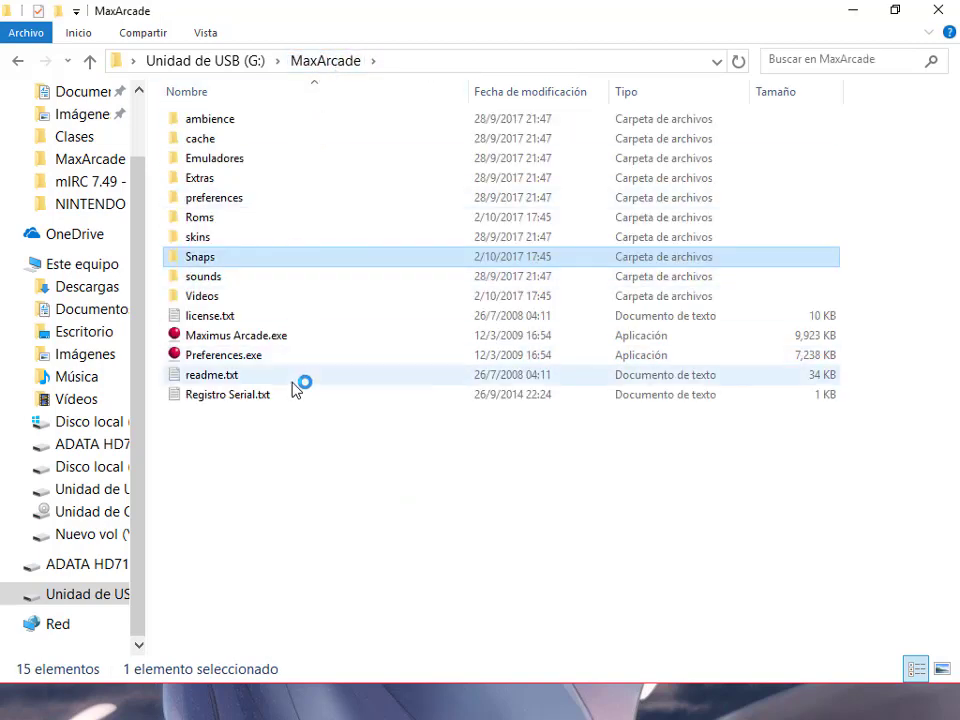
- Open Preferences.exe and set the Nintendo Entertainment System's Media (roms) folder to G:\MaxArcade\Roms\NINTENDO NES\
left_click(240, 361)
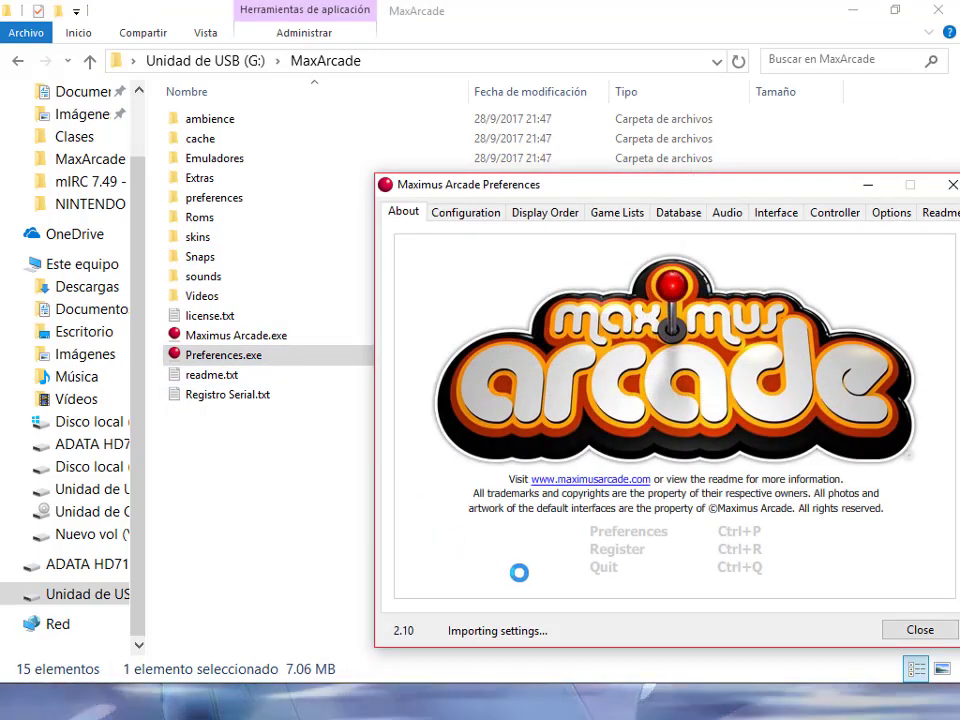
left_click(467, 216)
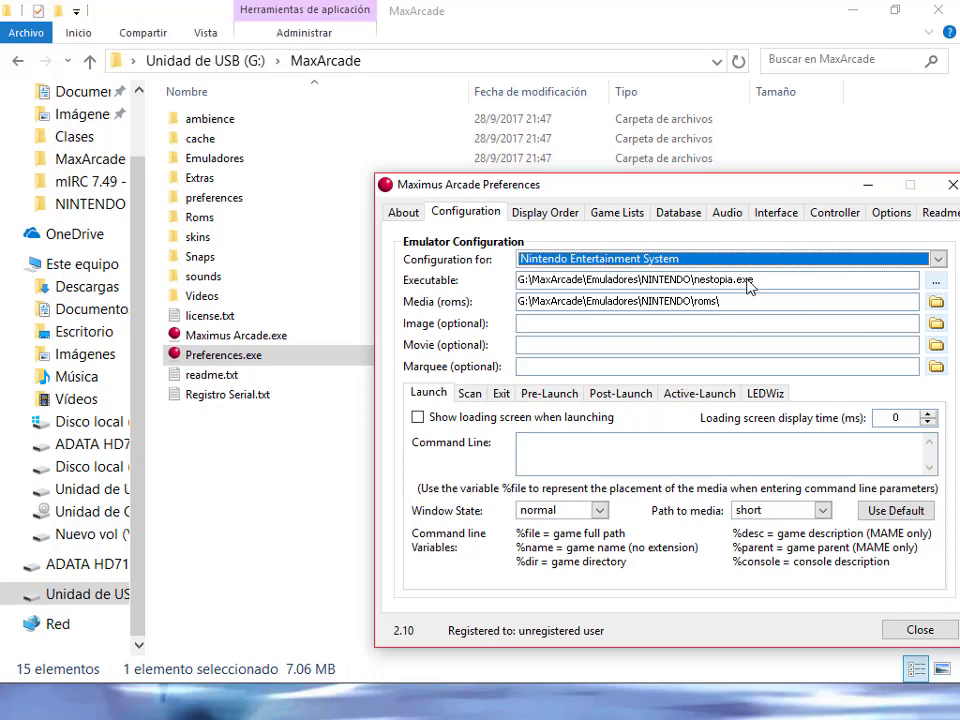
left_click(935, 306)
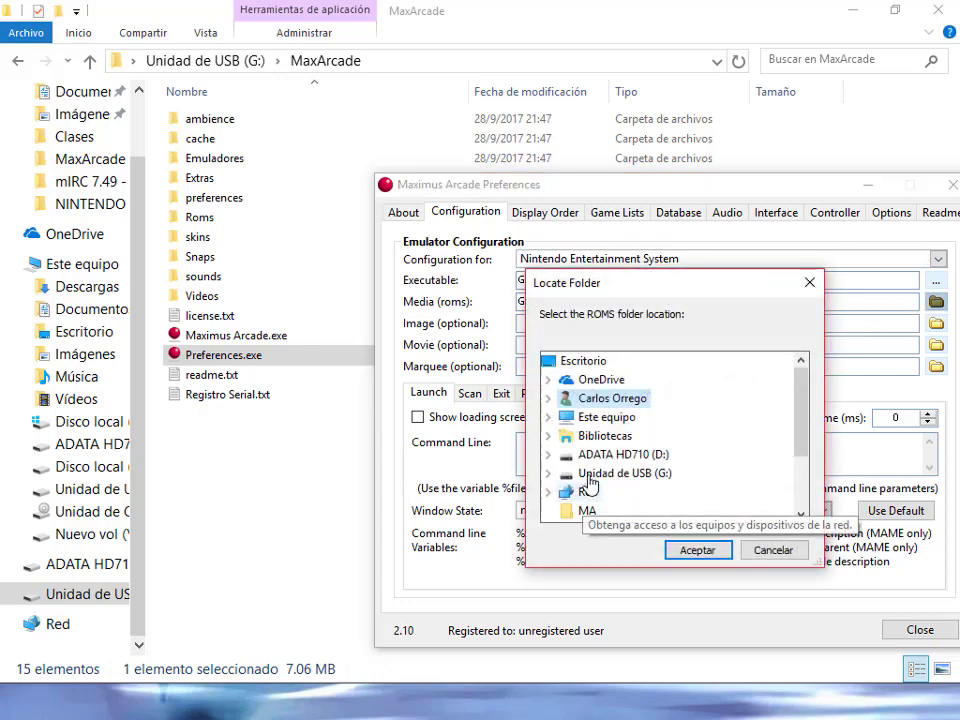
scroll(593, 490, "down", 2)
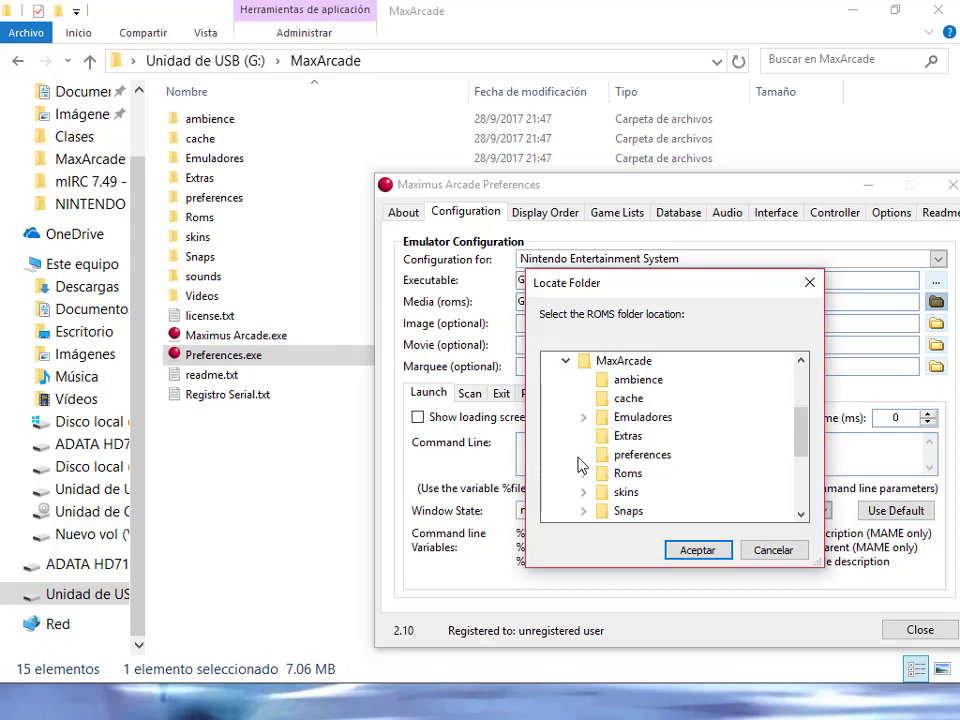
scroll(591, 456, "up", 1)
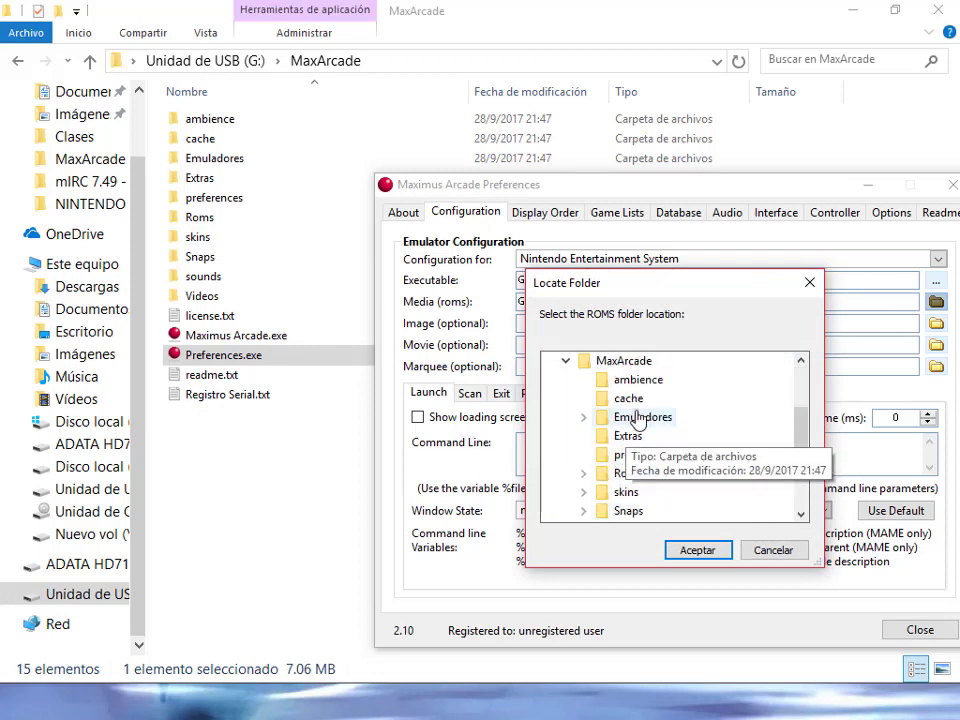
scroll(745, 464, "down", 1)
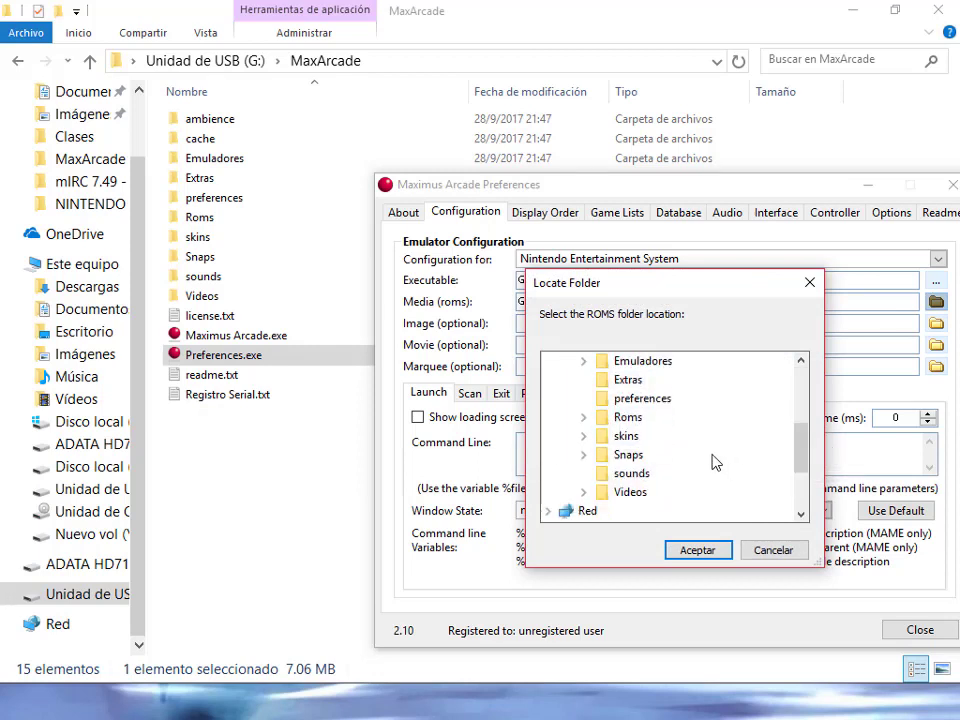
left_click_drag(621, 304, 606, 262)
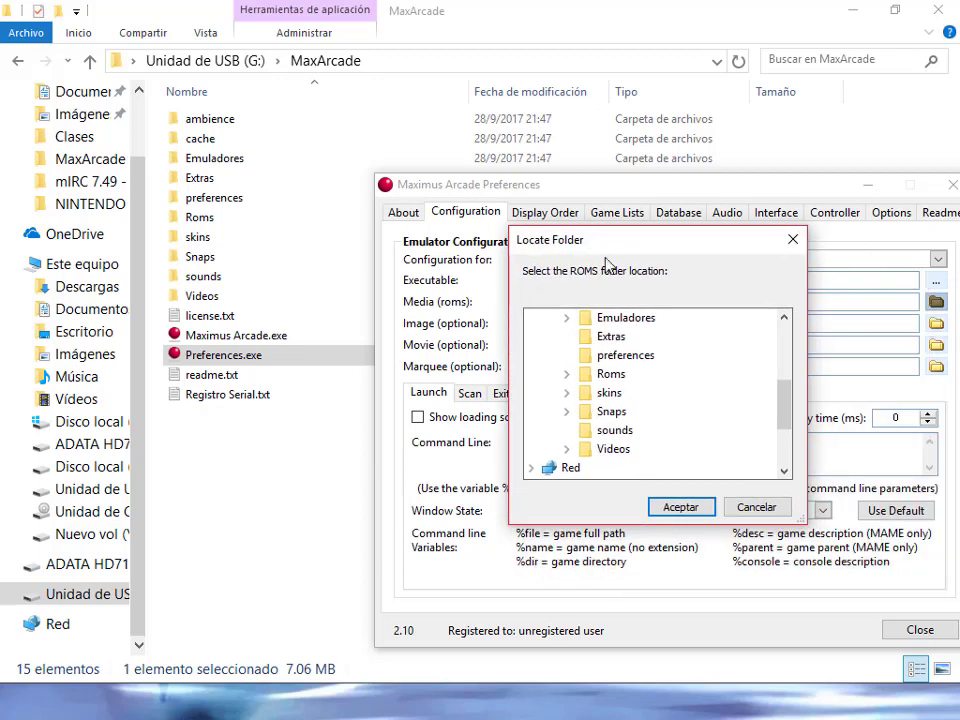
left_click(567, 376)
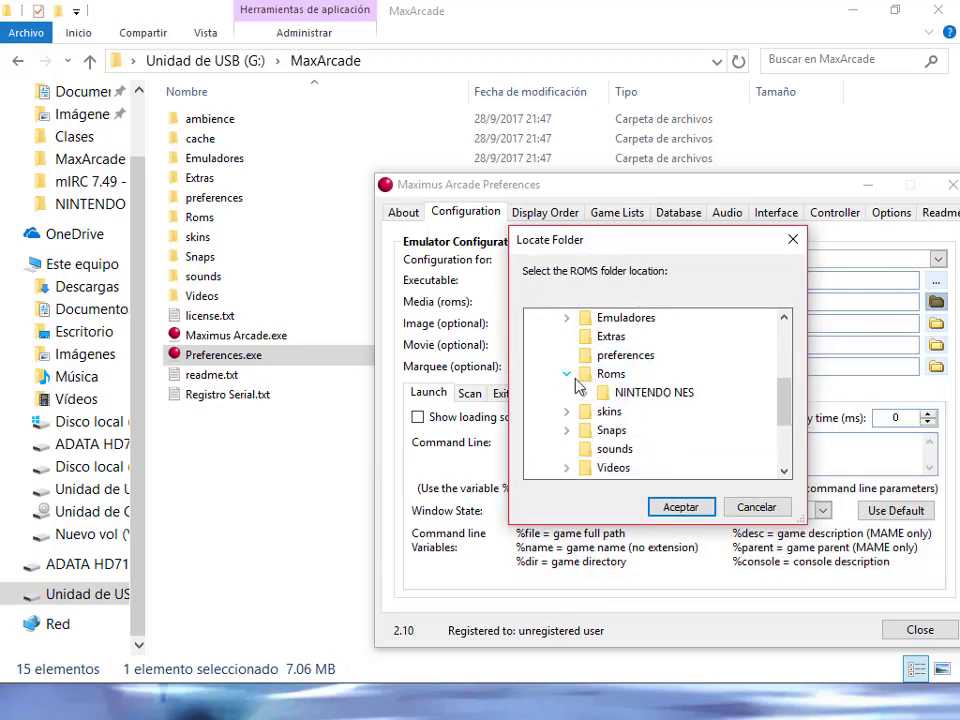
left_click(645, 392)
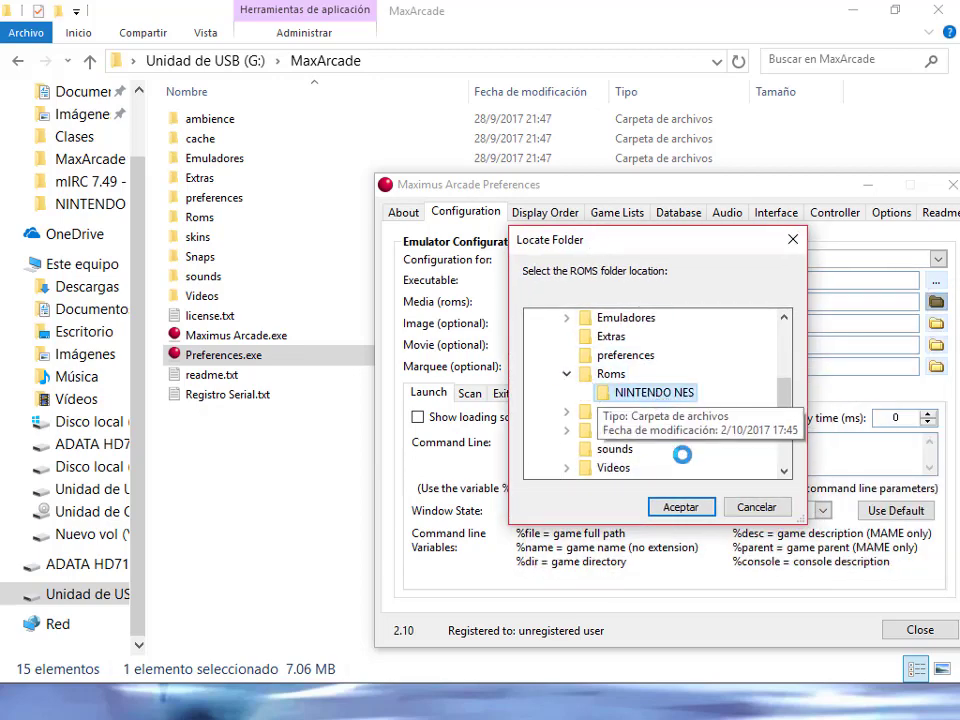
left_click(680, 507)
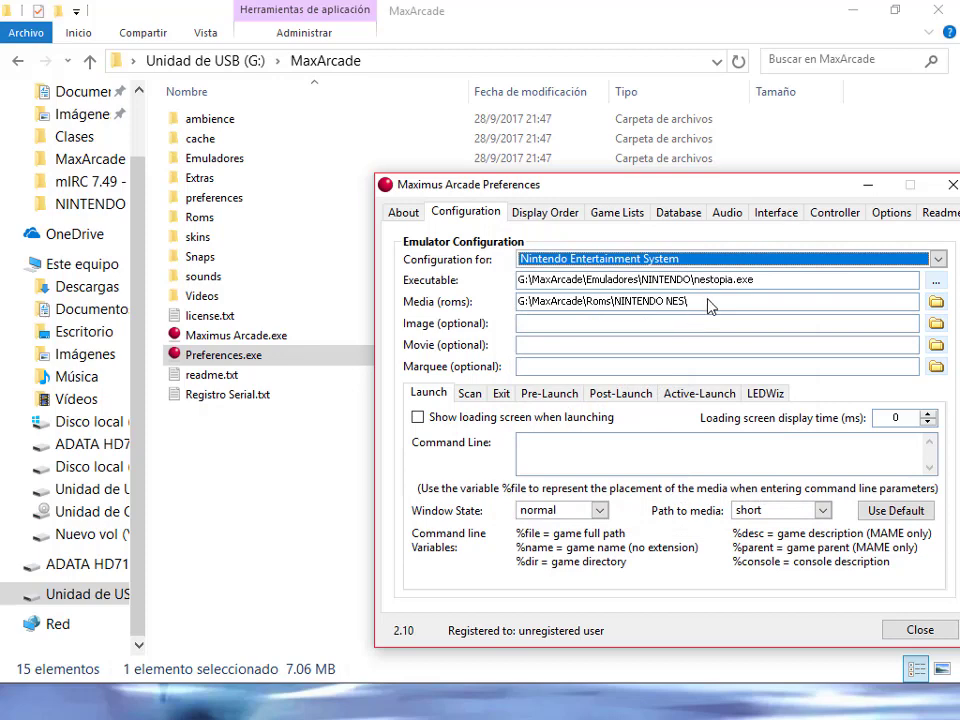
- Set the Nintendo Entertainment System's Image folder to G:\MaxArcade\Snaps\NINTENDO NES\
left_click(936, 323)
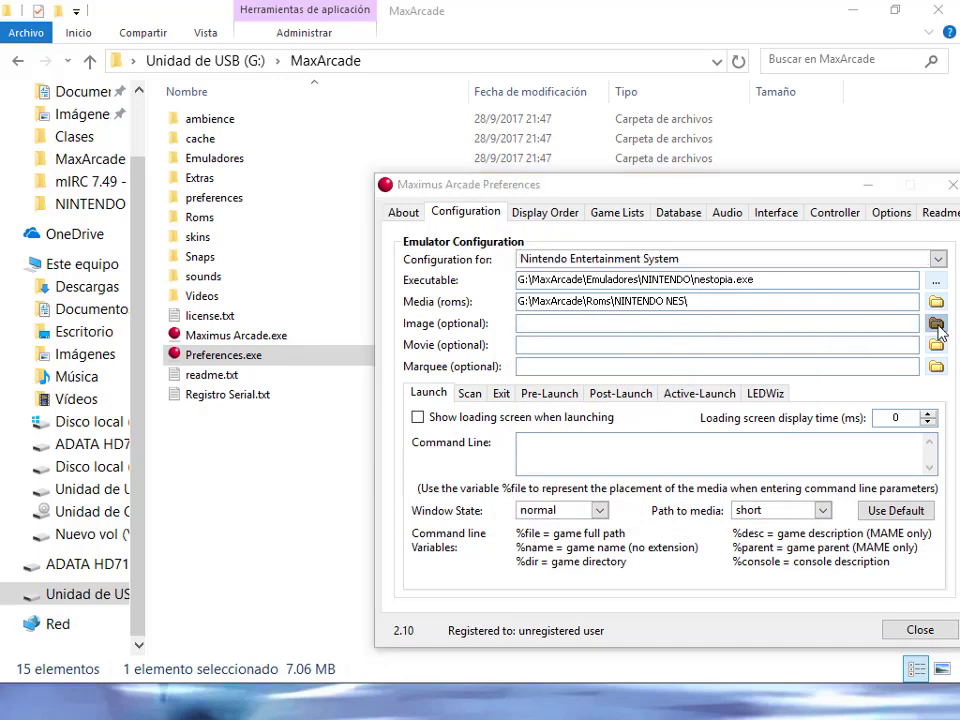
scroll(722, 455, "down", 1)
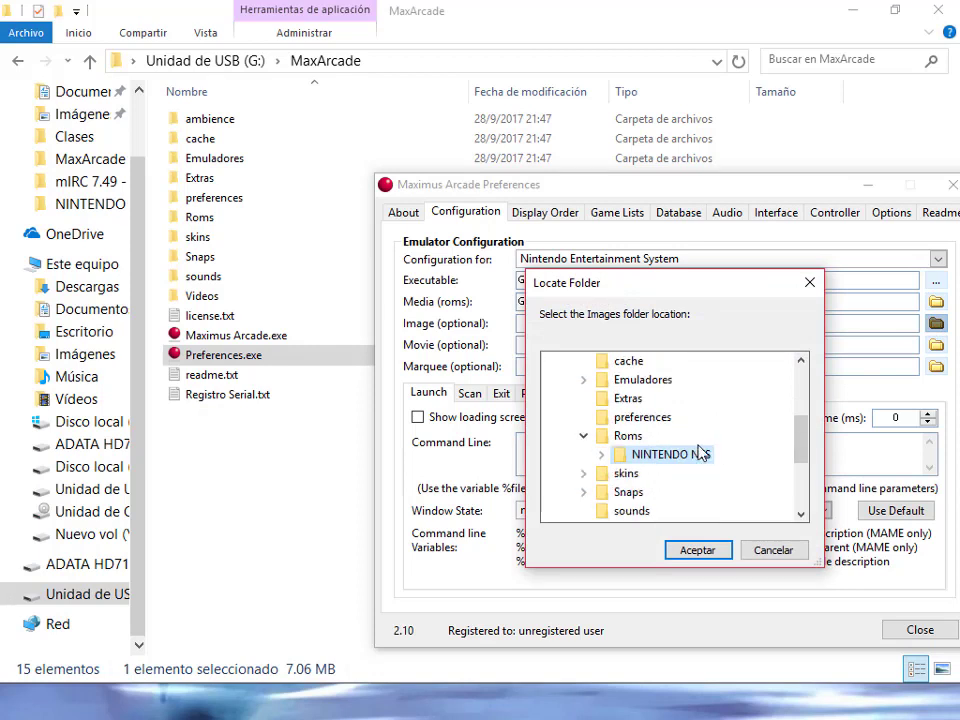
scroll(620, 437, "down", 1)
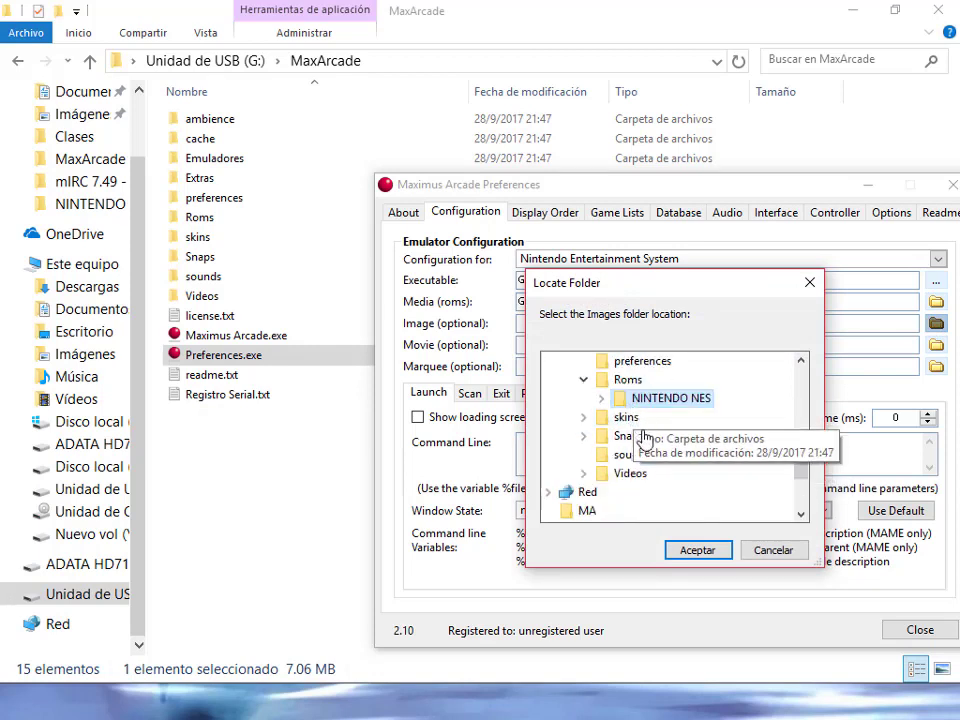
left_click(584, 436)
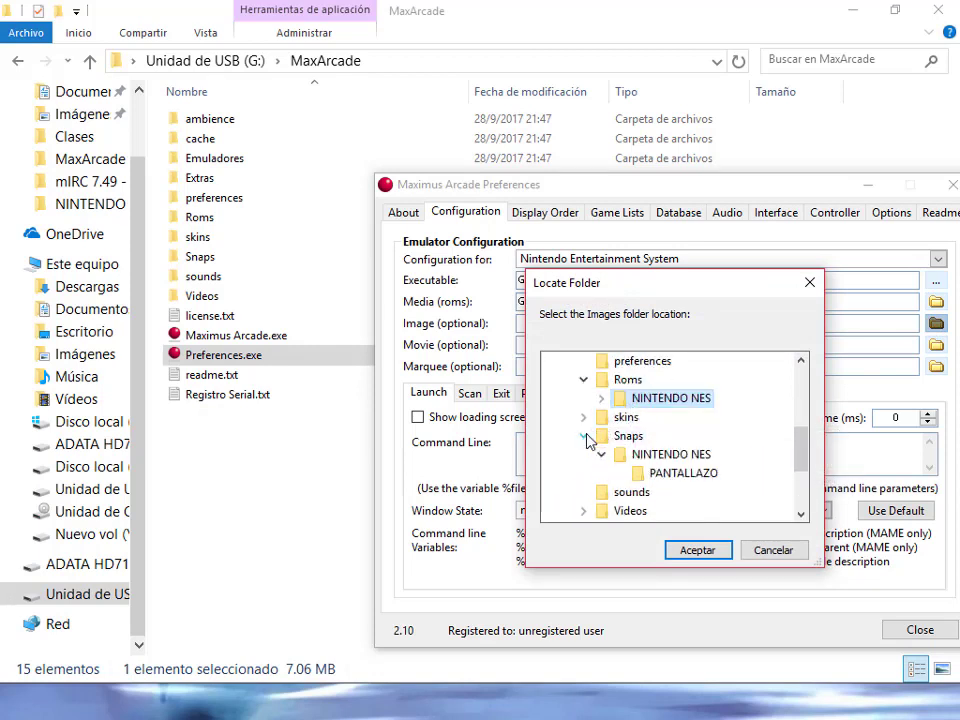
left_click(677, 456)
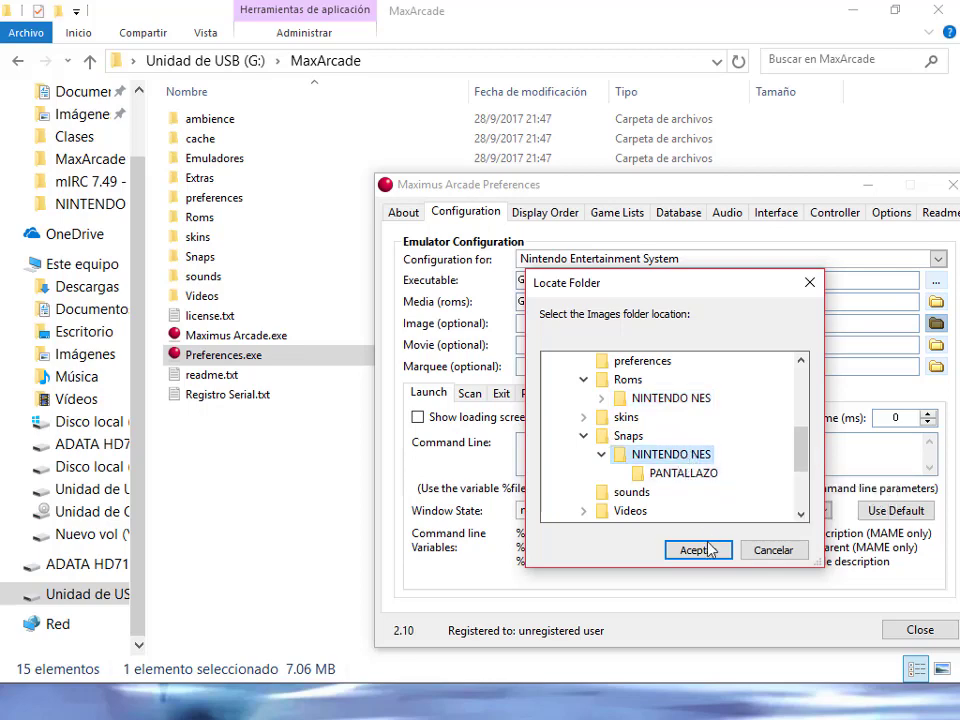
left_click(698, 550)
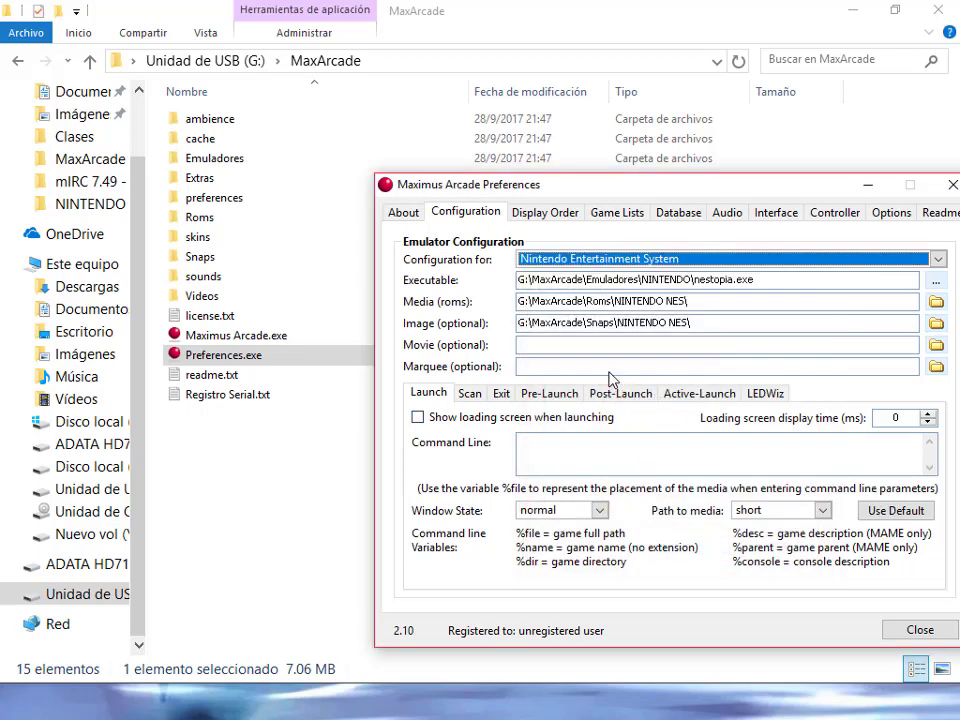
- Set the Nintendo Entertainment System's Movie folder to G:\MaxArcade\Videos\NINTENDO NES\, leaving Marquee empty
left_click(936, 345)
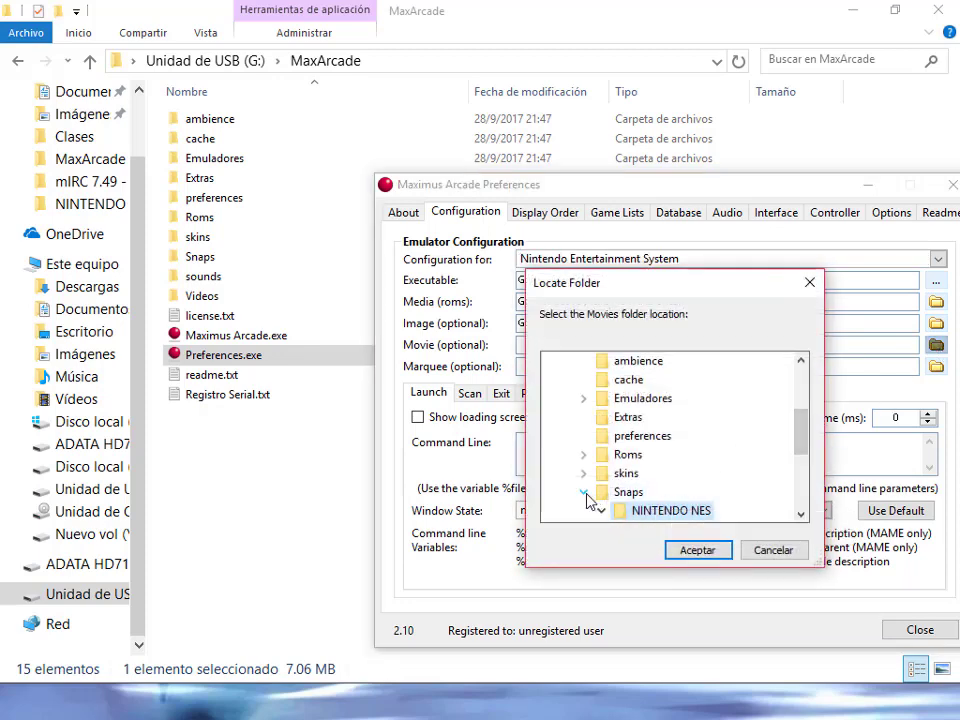
left_click(586, 494)
scroll(657, 451, "down", 2)
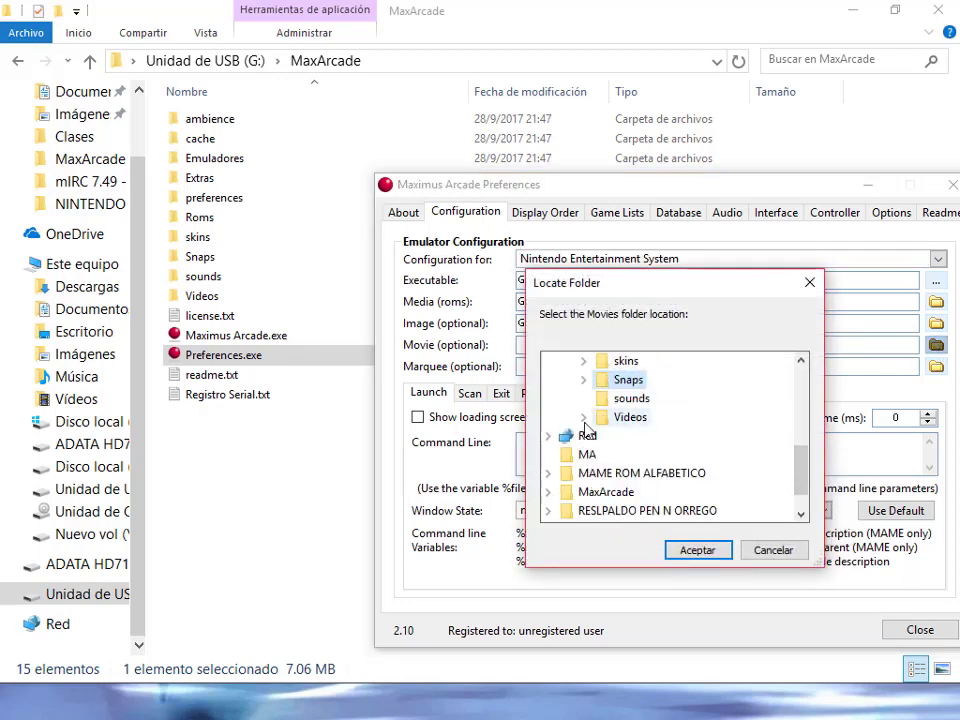
left_click(583, 417)
left_click(665, 436)
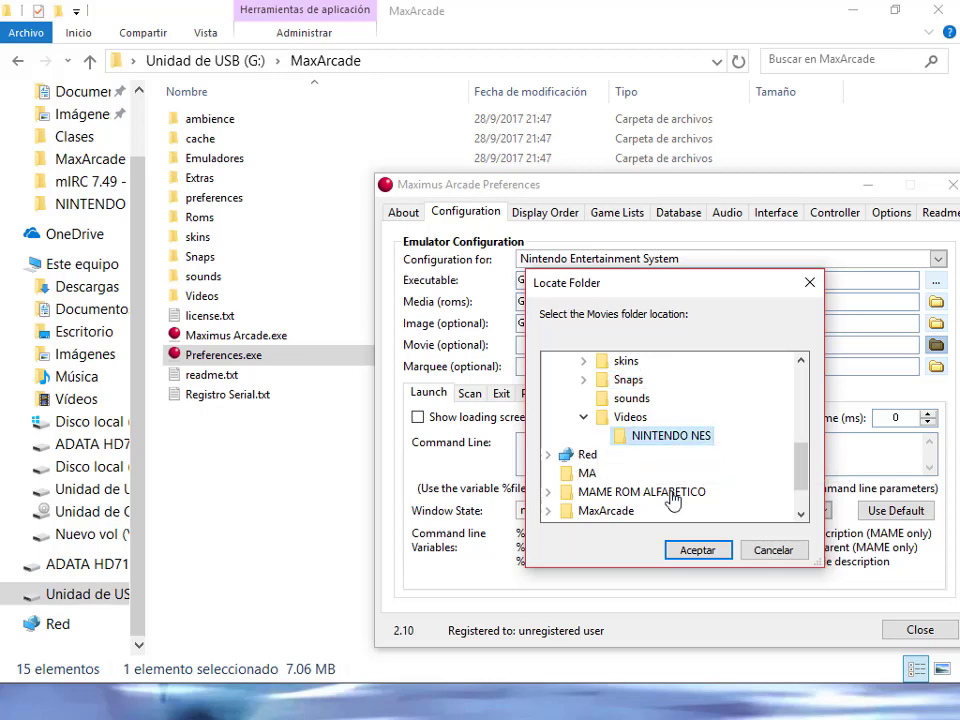
left_click(689, 550)
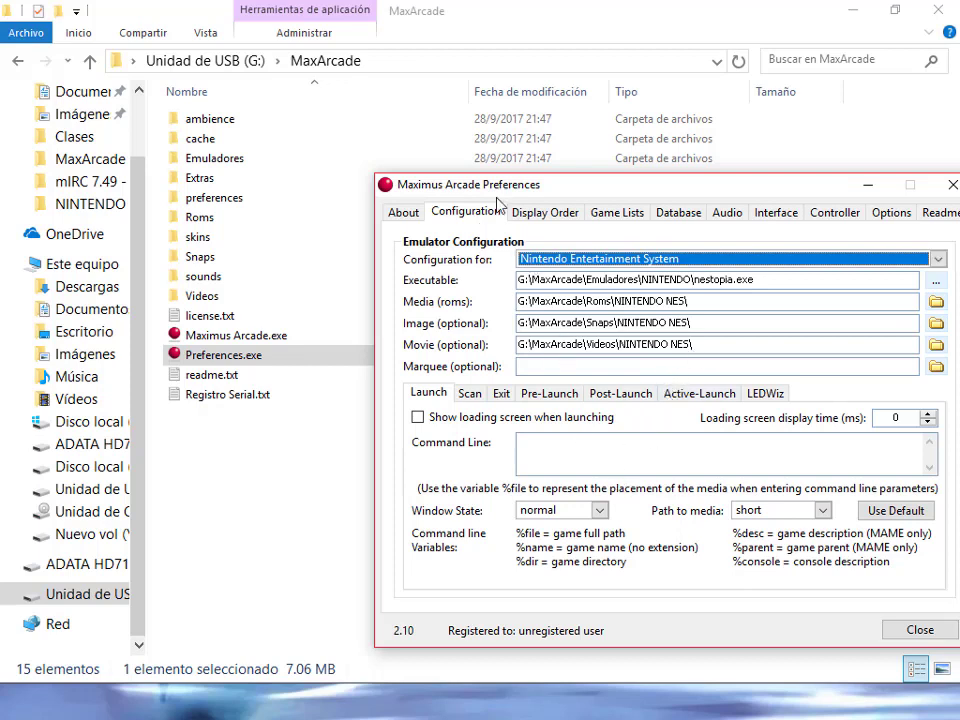
left_click_drag(493, 191, 463, 131)
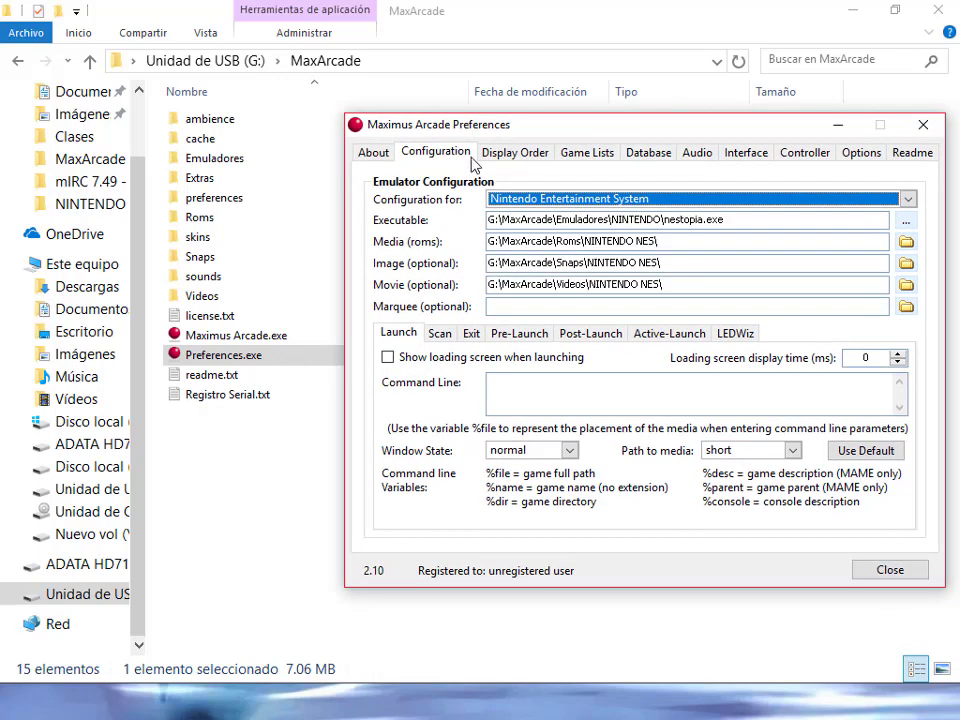
left_click(490, 307)
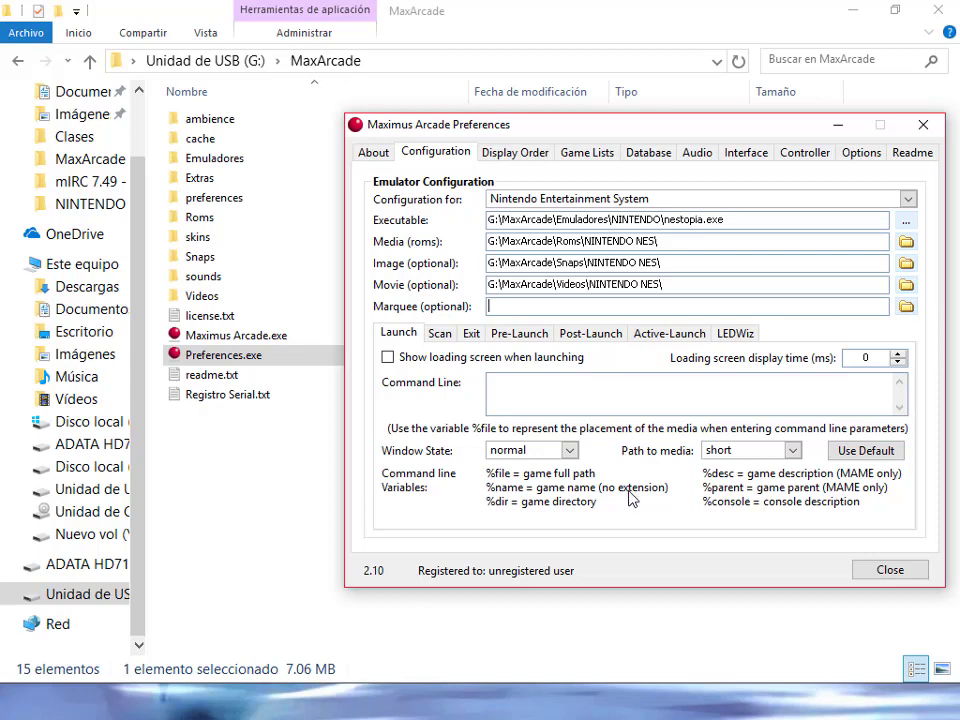
- Check the scan's media extensions against the ROM files in Roms\NINTENDO NES, and enable Force rescan of media folder
left_click(448, 335)
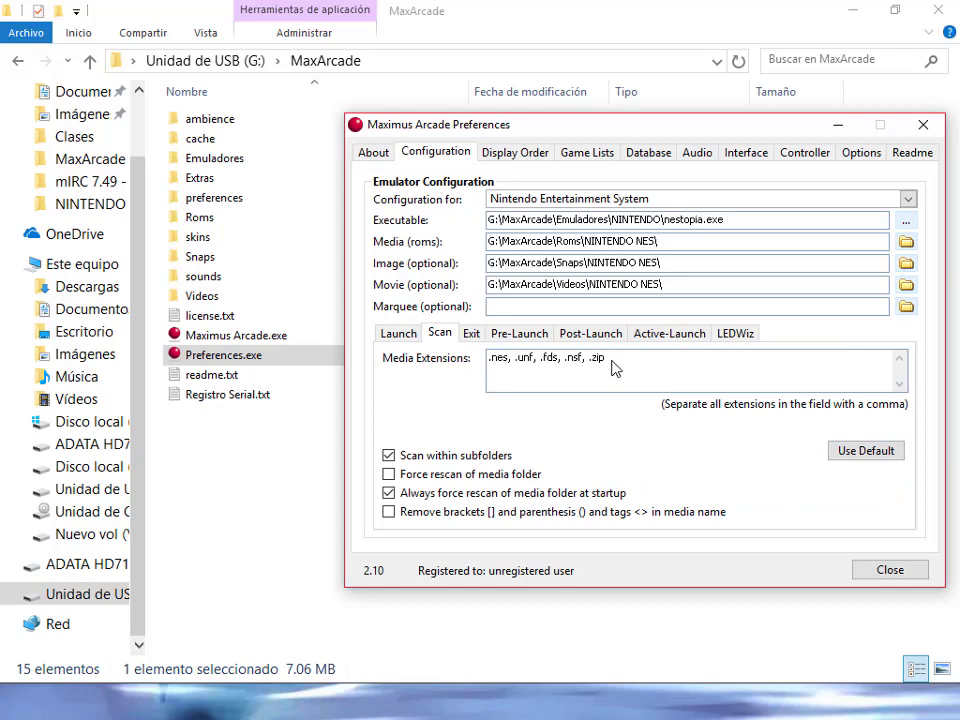
double_click(200, 217)
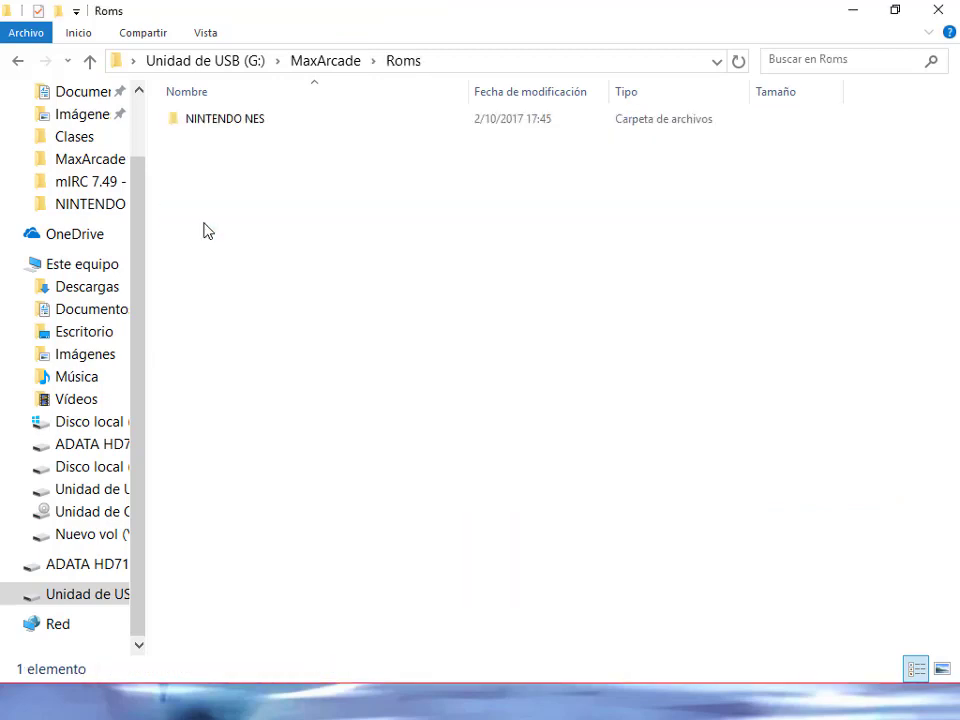
double_click(250, 127)
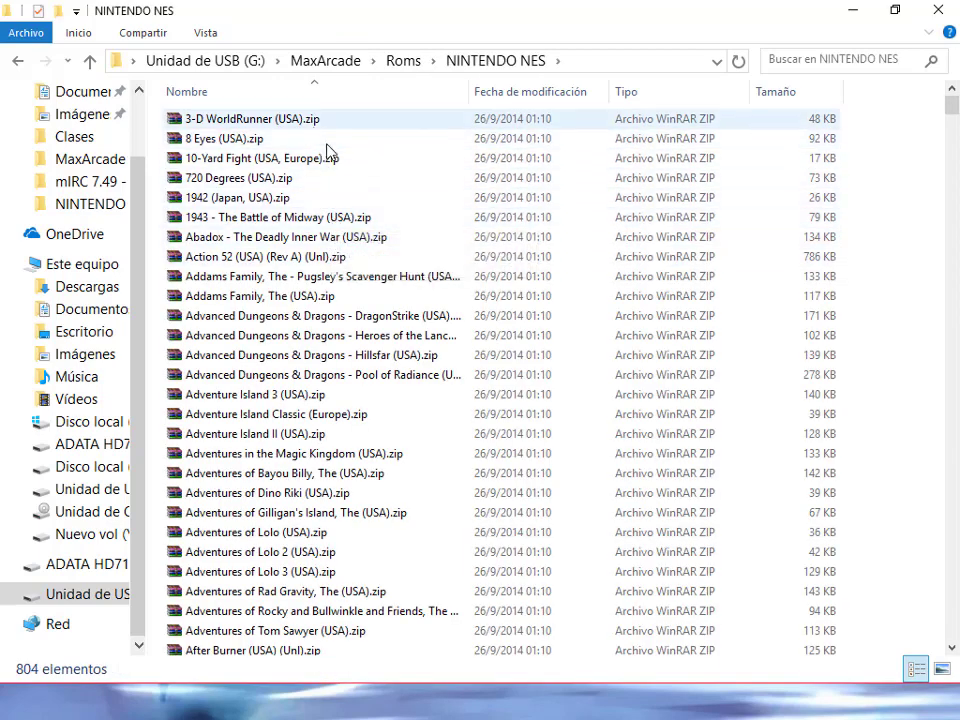
left_click(400, 705)
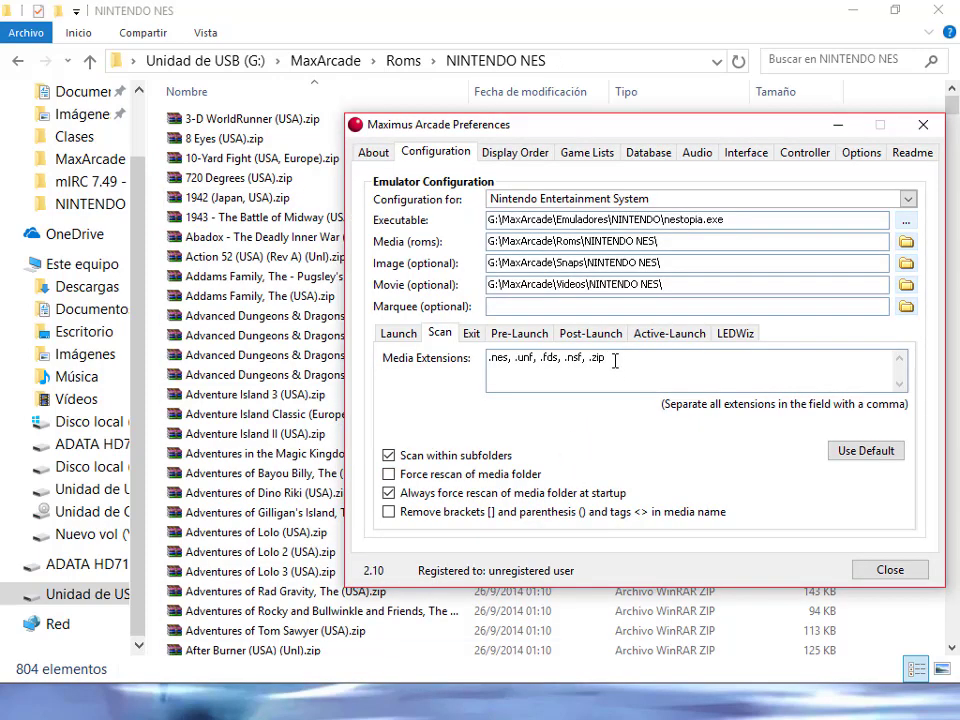
left_click_drag(604, 361, 596, 363)
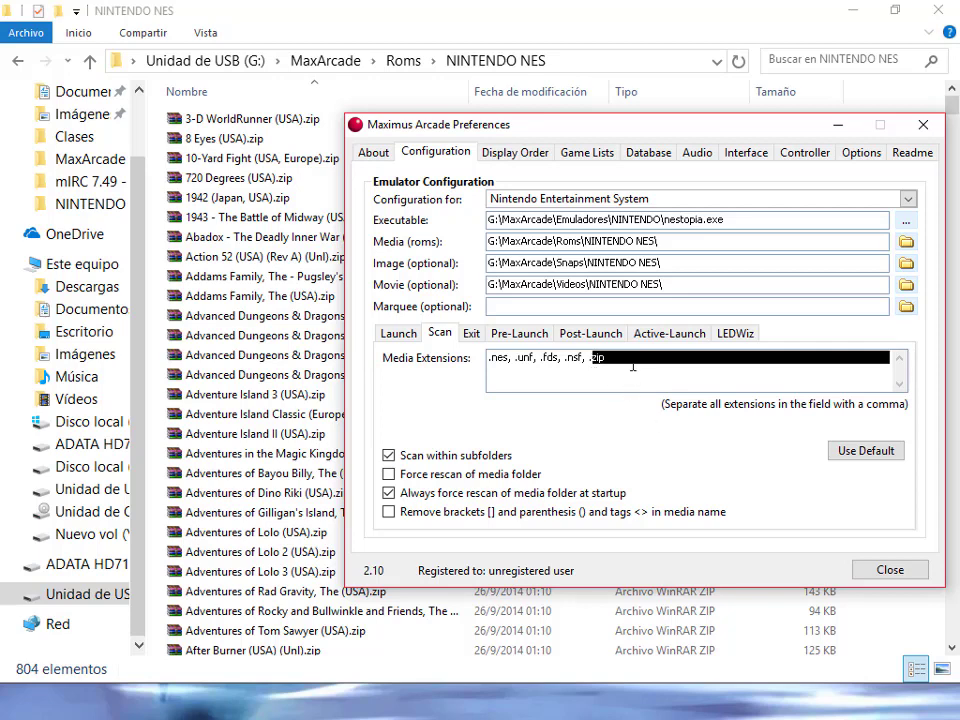
left_click(632, 366)
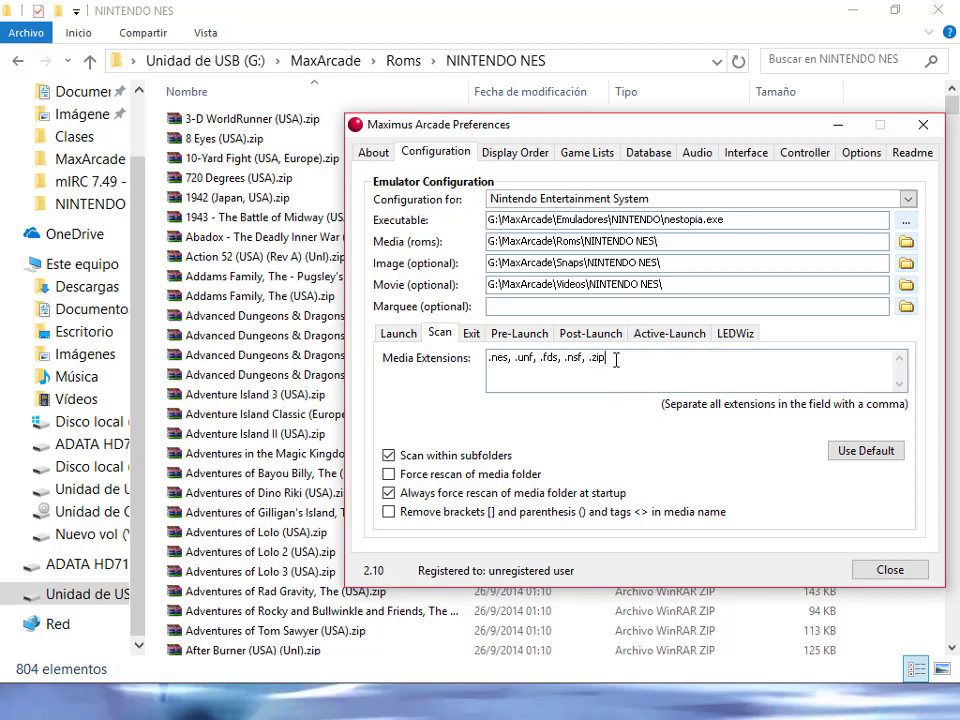
left_click(388, 476)
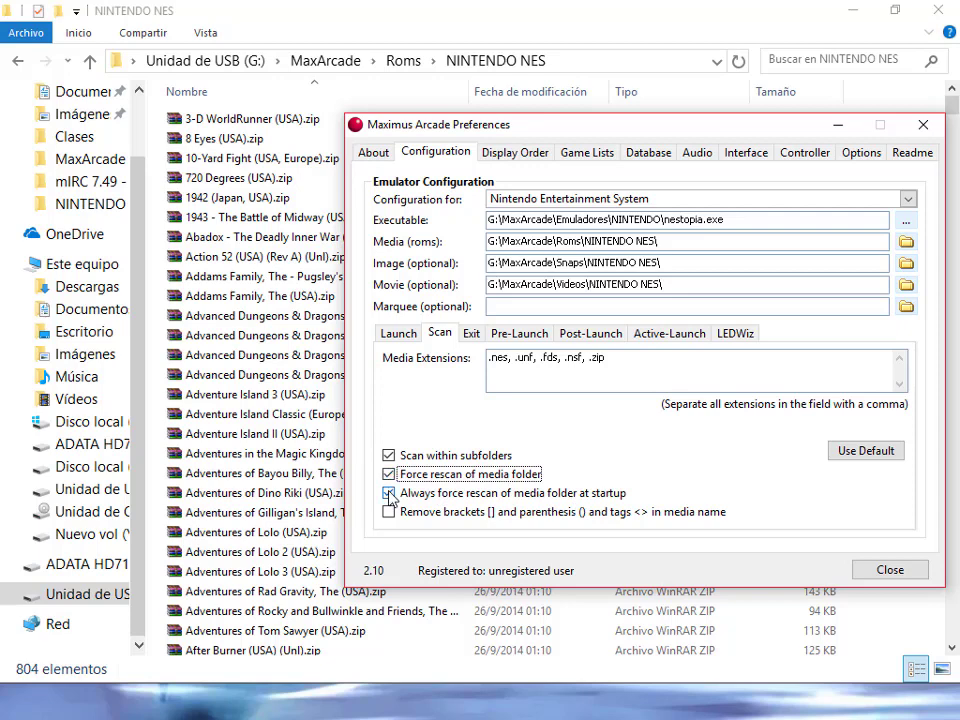
- Review the display order, game lists, controller mapping, options and readme, comparing the maximus1 and Default controller layouts
left_click(518, 160)
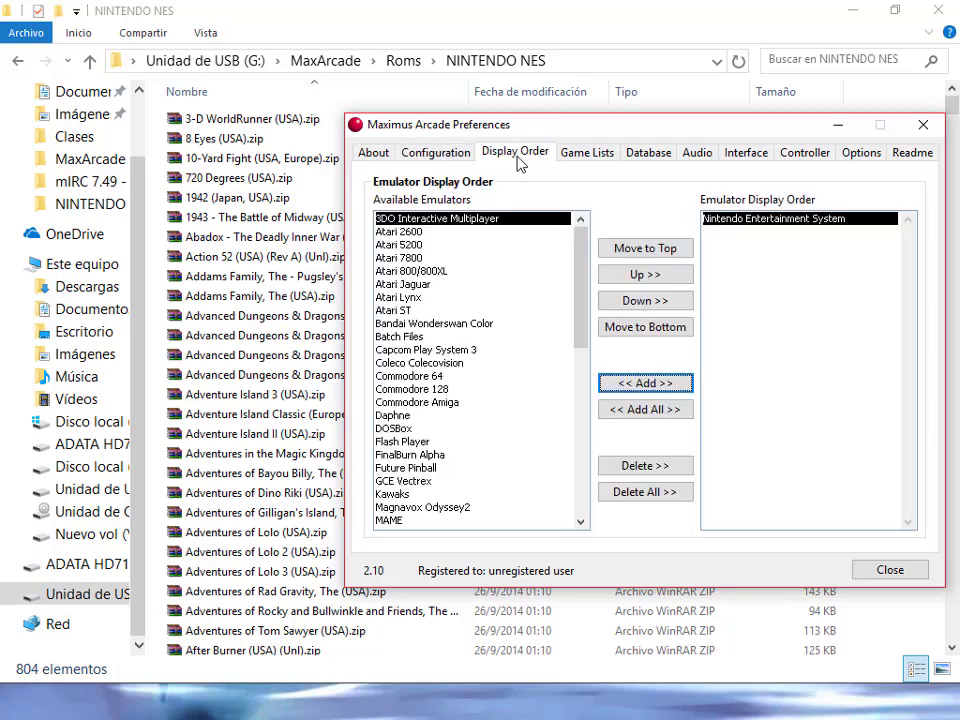
left_click(586, 155)
left_click(805, 155)
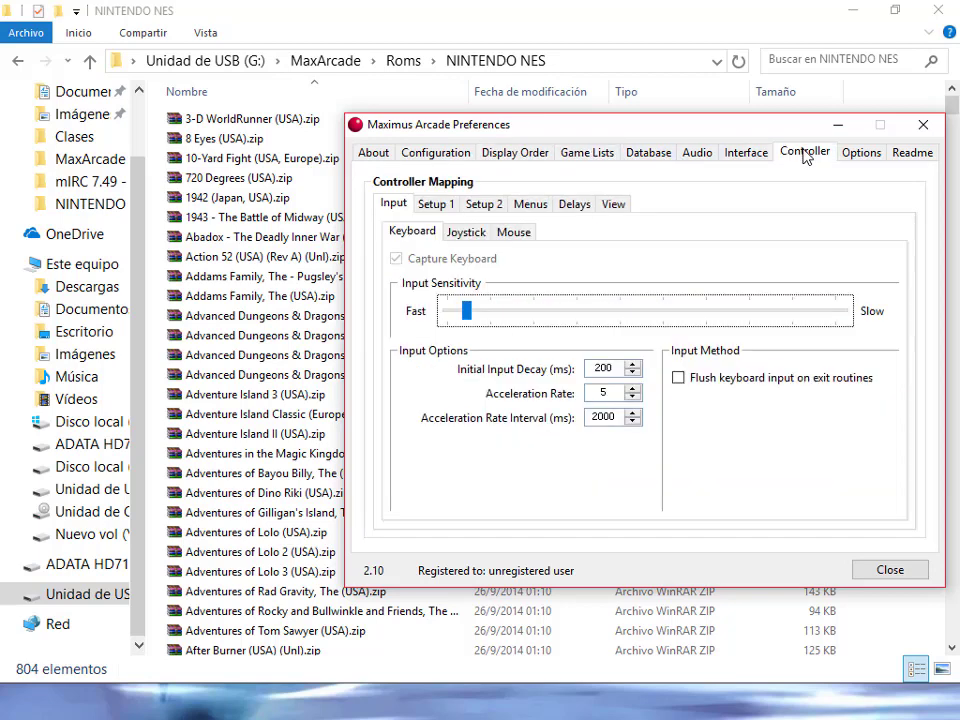
left_click(440, 206)
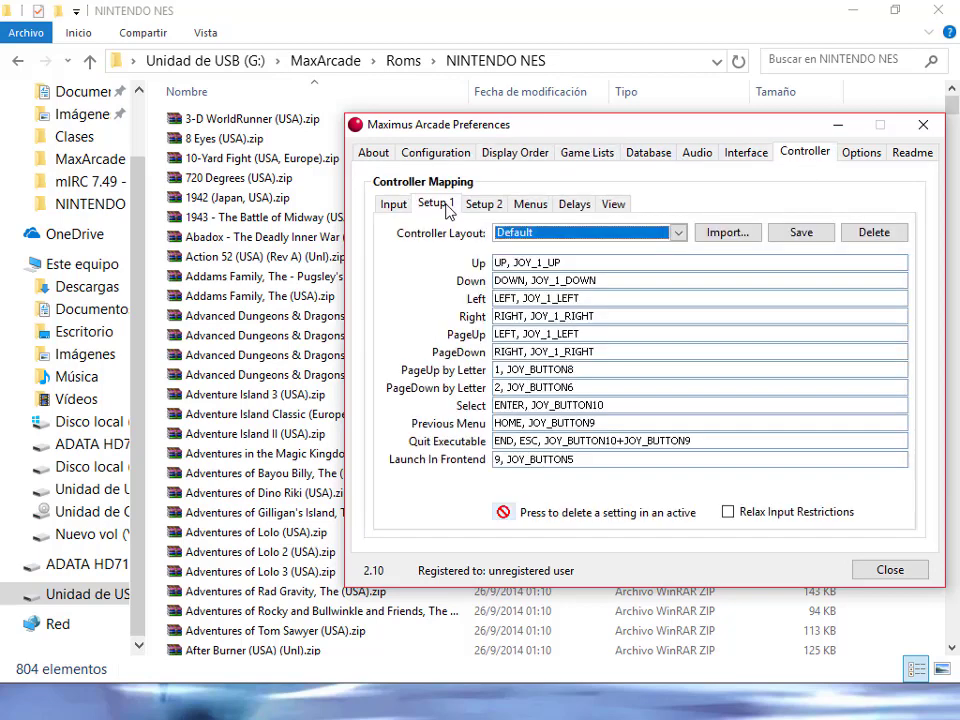
left_click(540, 233)
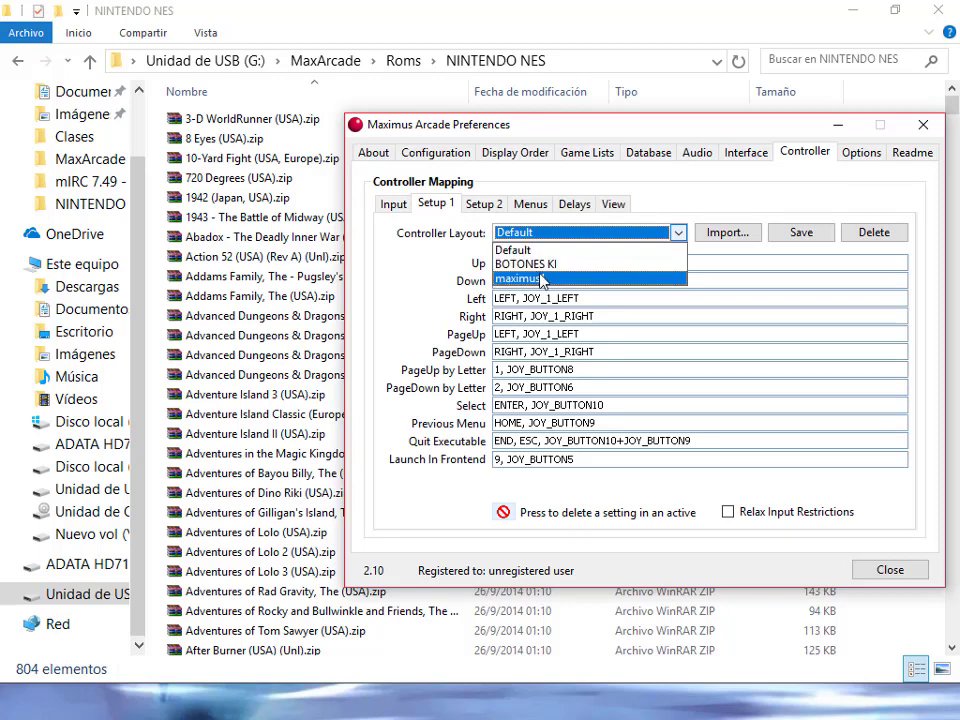
left_click(543, 280)
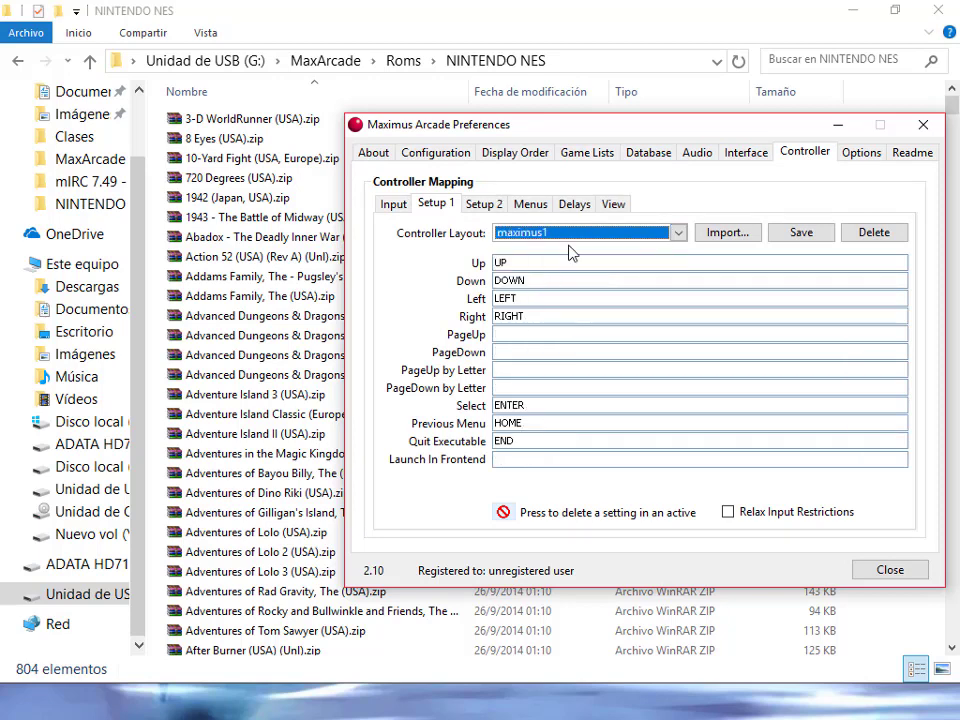
left_click(560, 238)
left_click(555, 250)
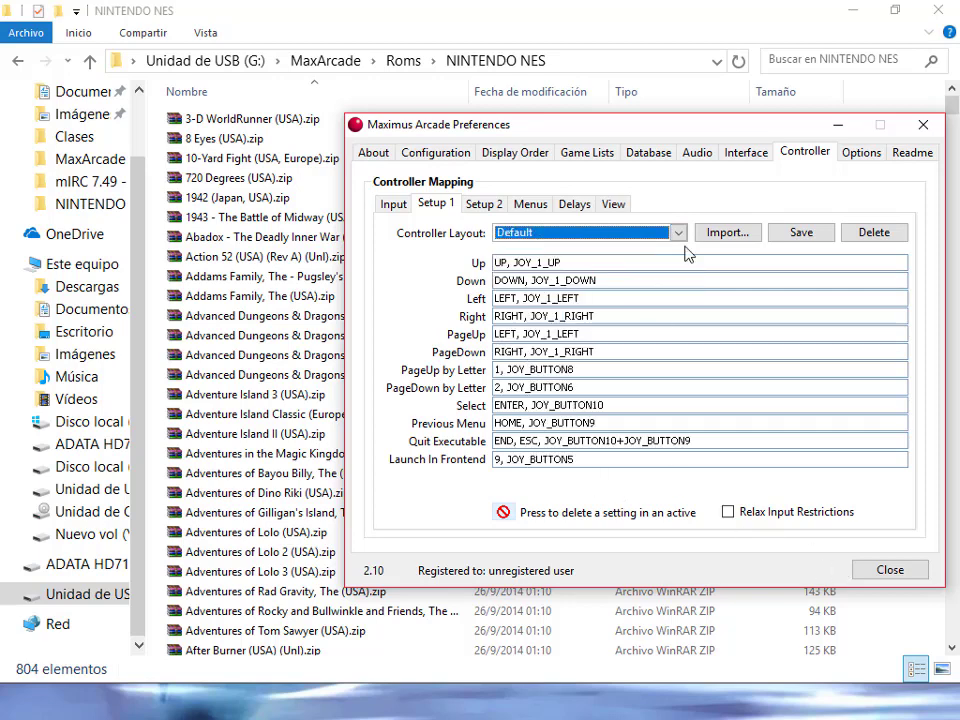
left_click(857, 157)
left_click(905, 158)
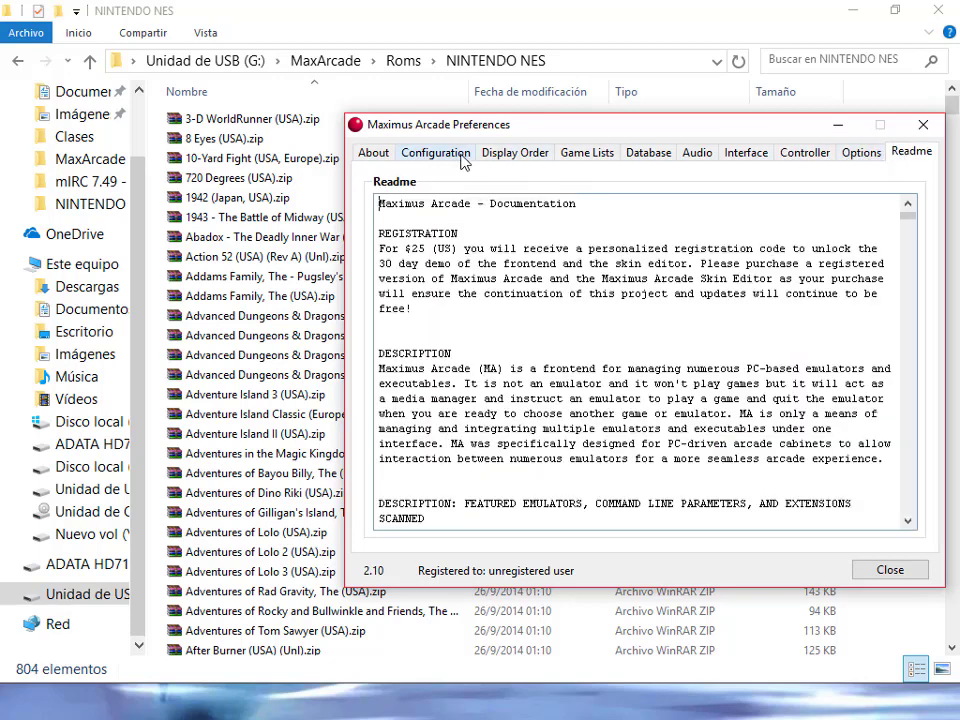
left_click(386, 157)
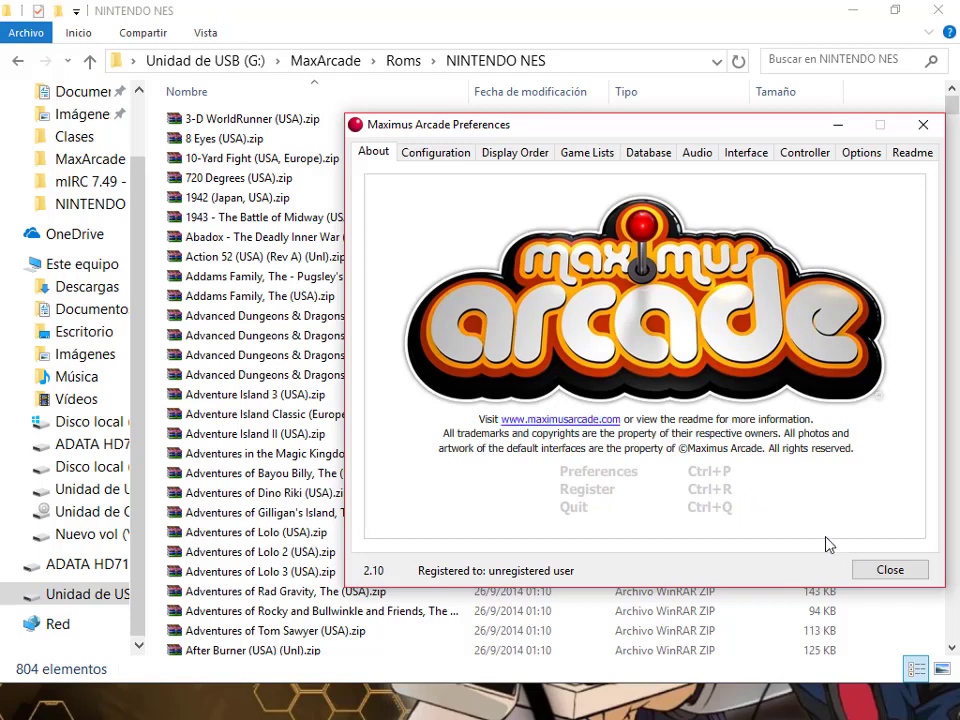
- Close Maximus Arcade Preferences and return to the MaxArcade folder on the USB drive
left_click(889, 569)
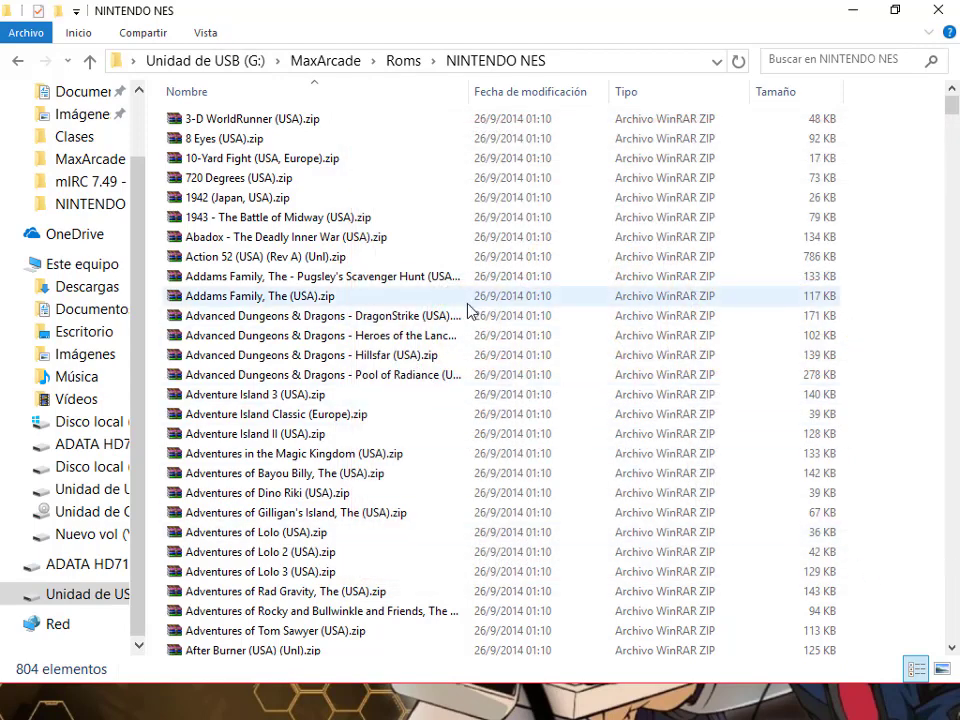
left_click(347, 68)
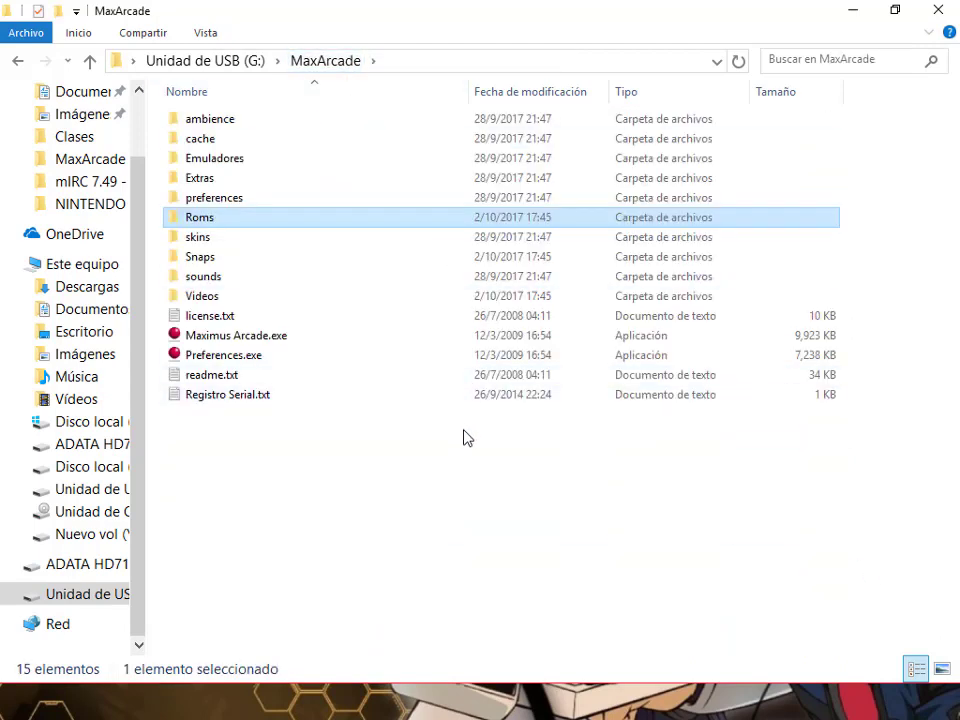
left_click(418, 533)
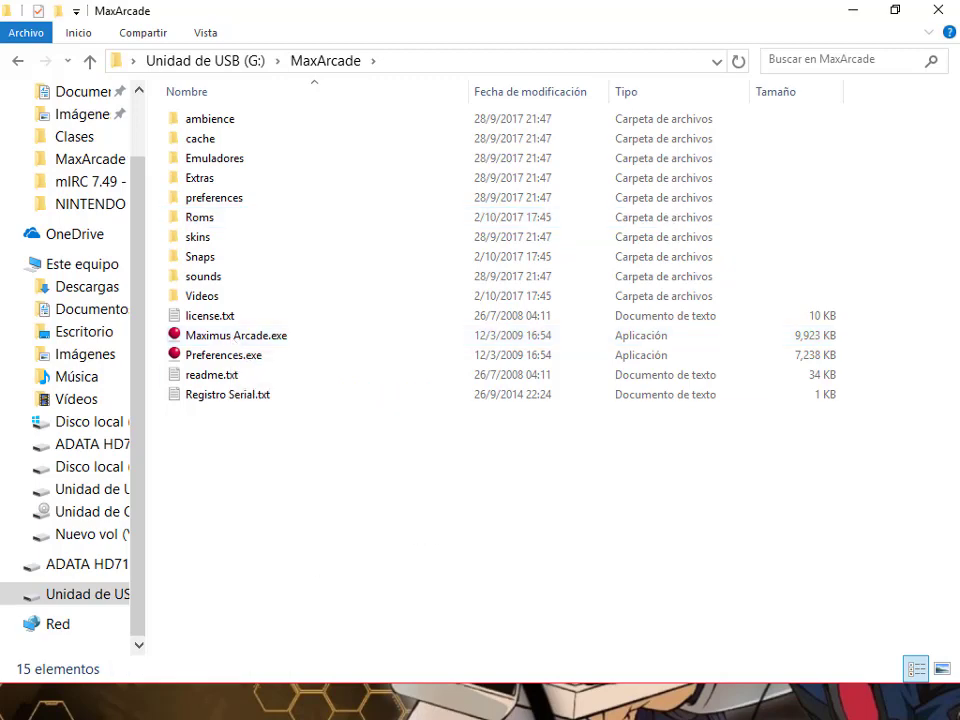
- Switch to the Firefox browser and search the web for KLITE CODEC in a new tab
left_click(300, 690)
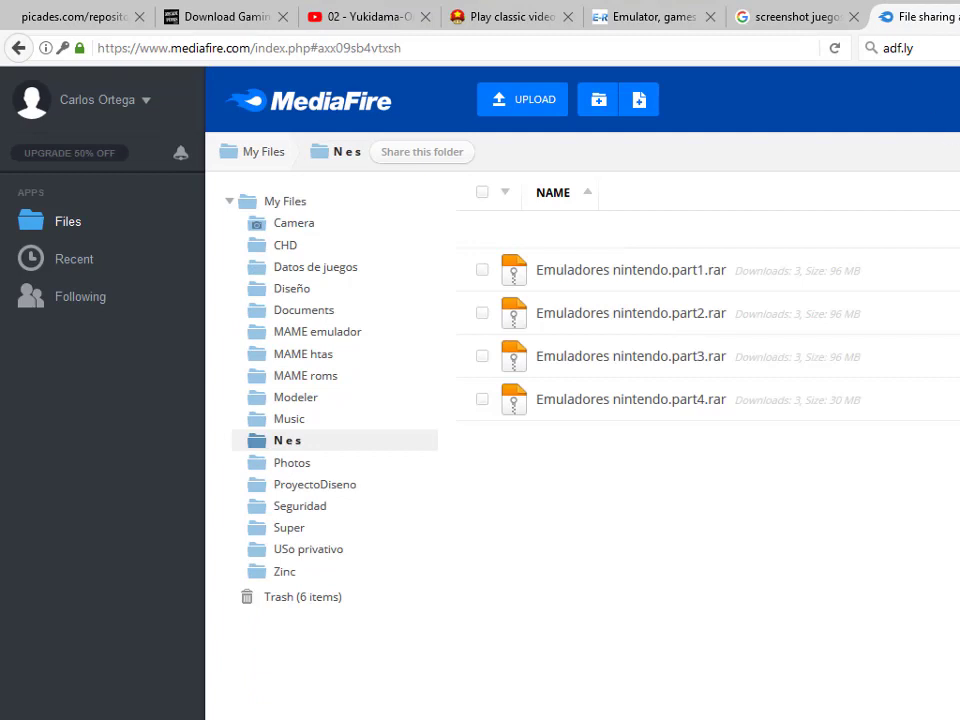
key("ctrl+t")
left_click(900, 48)
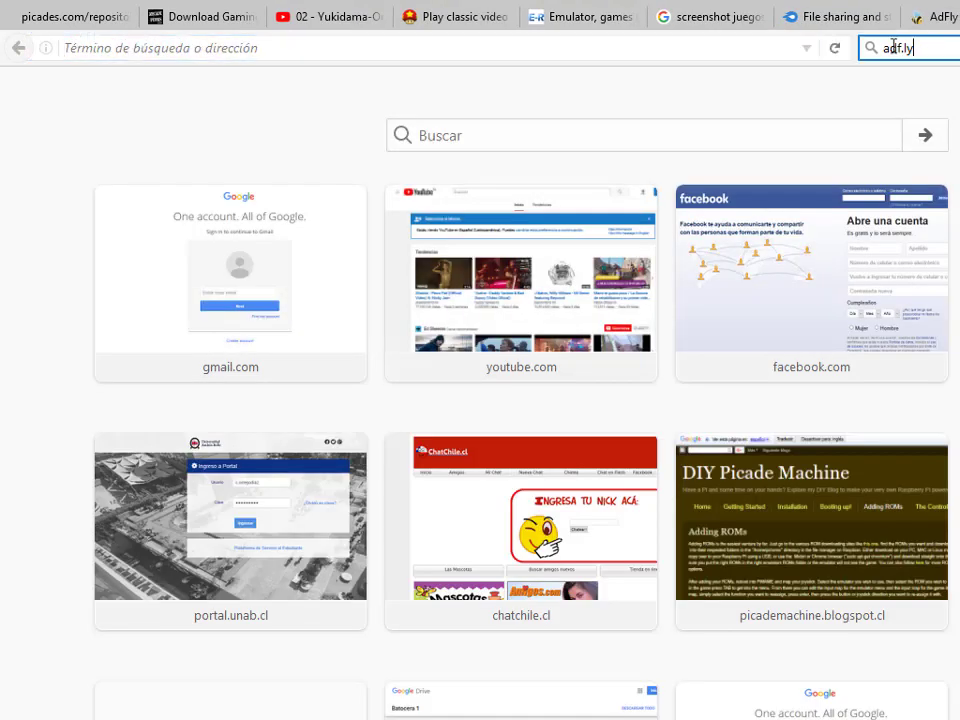
type("KLIT6E CO")
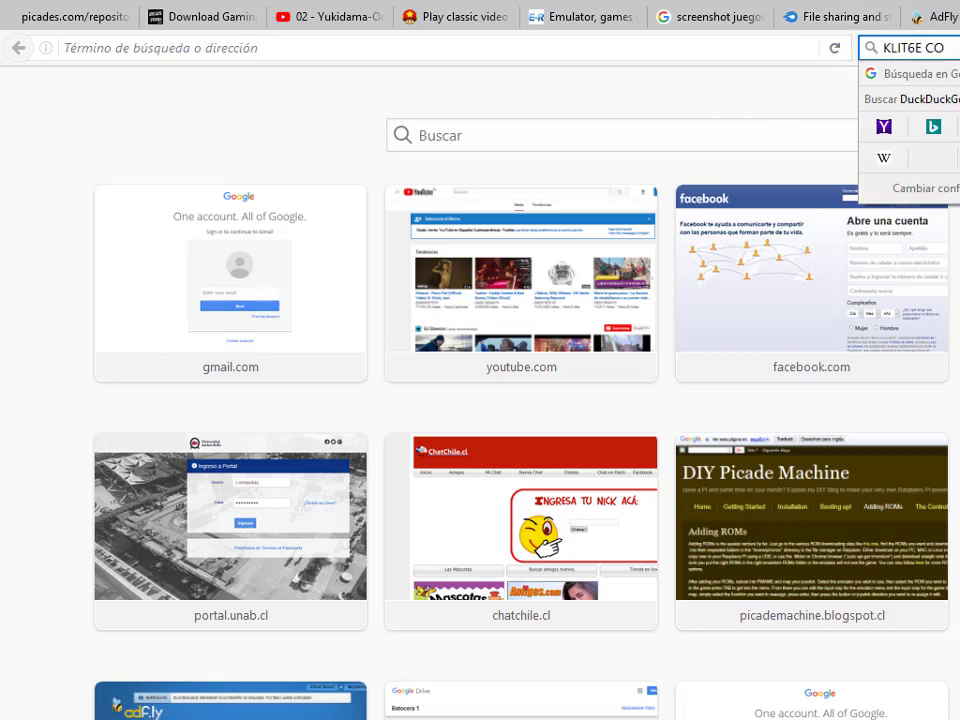
left_click_drag(955, 45, 746, 50)
type("KLITE CODEC")
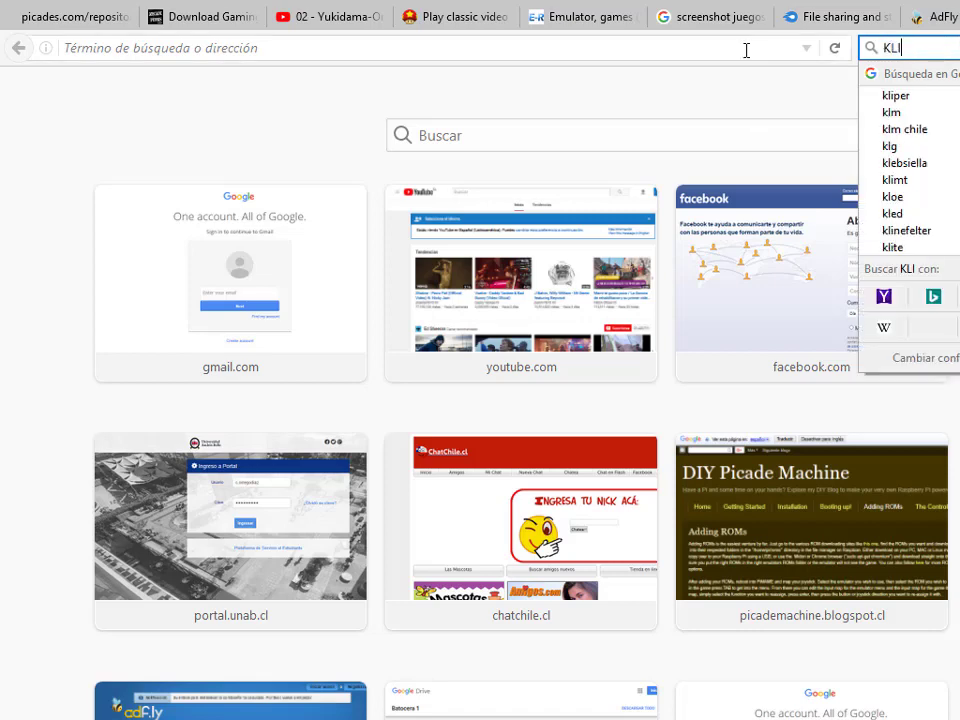
key("Return")
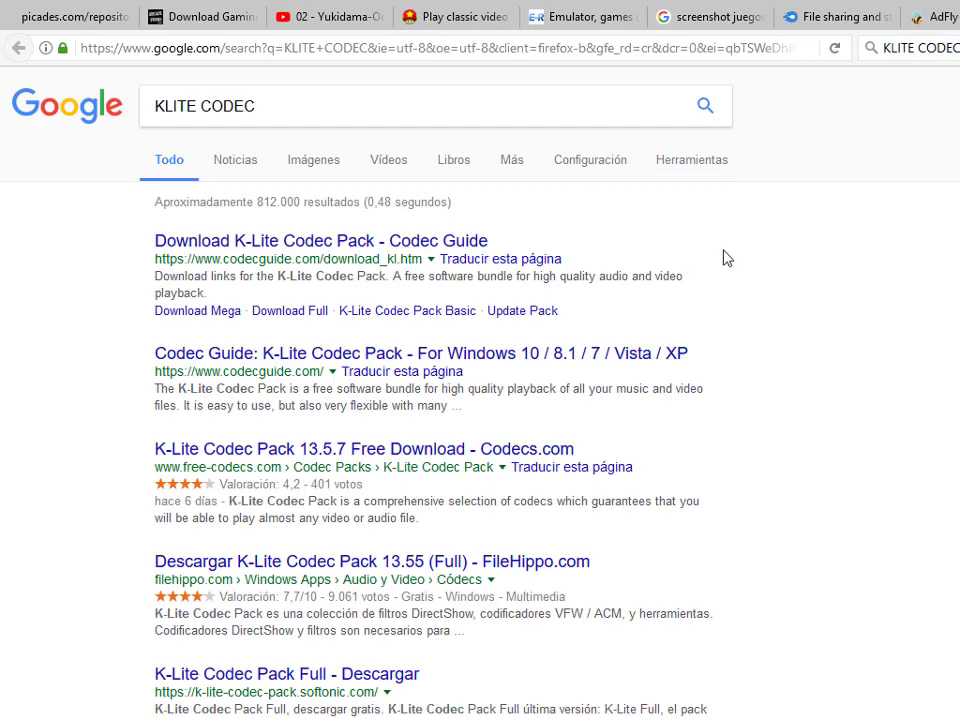
- Open Codec Guide's K-Lite Codec Pack download page and review the available pack variants
left_click(323, 249)
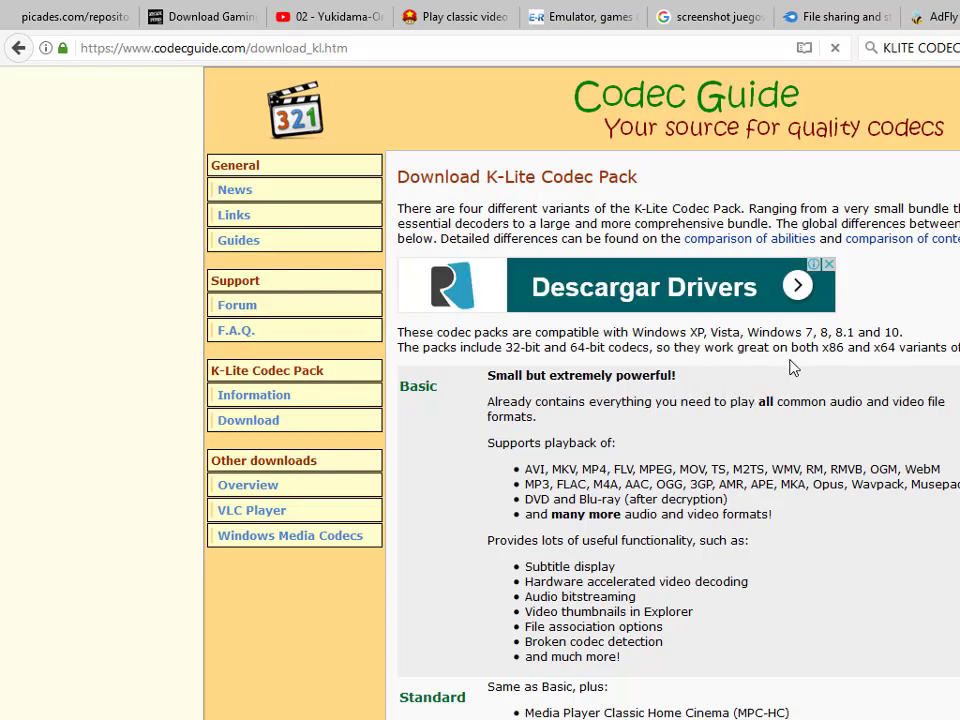
scroll(860, 332, "down", 3)
scroll(862, 333, "down", 2)
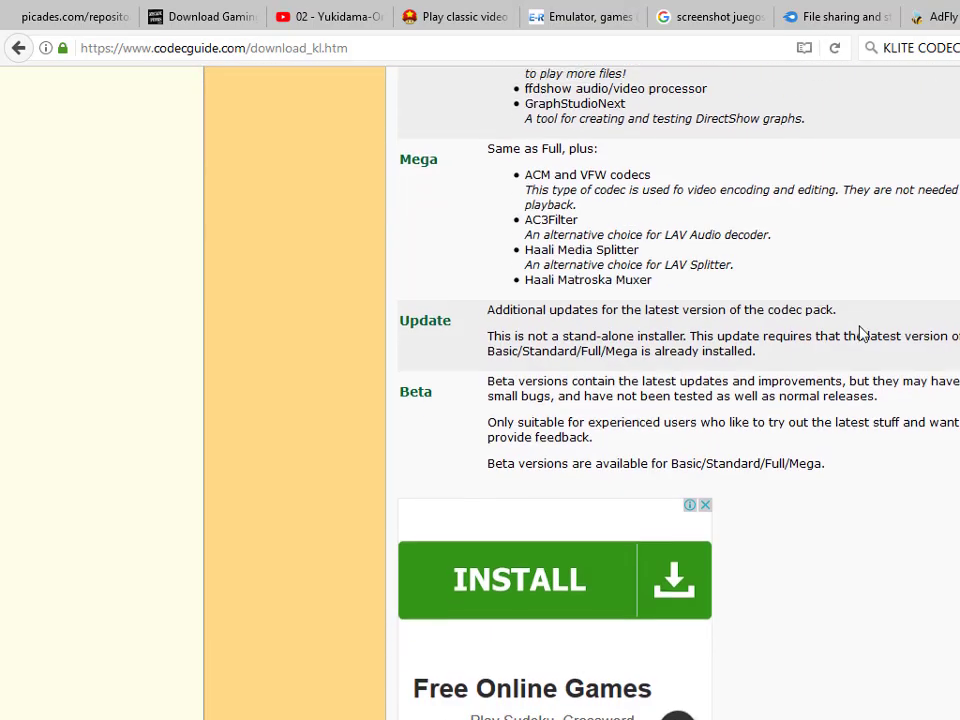
scroll(840, 468, "up", 3)
scroll(858, 467, "up", 10)
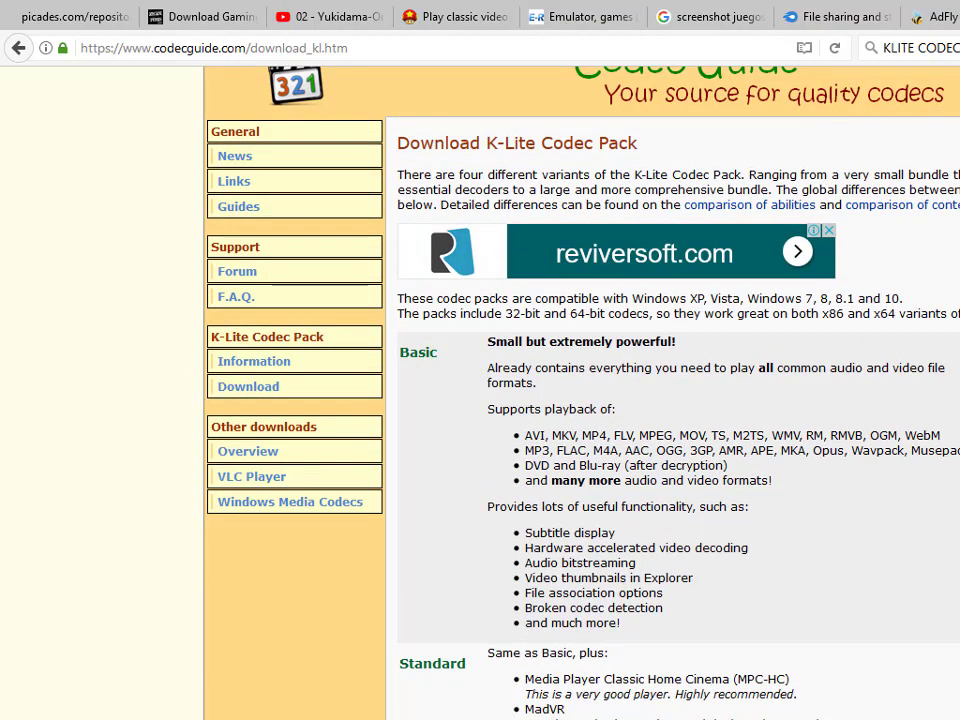
- Download K-Lite Codec Pack Basic from Mirror 1 and save K-Lite_Codec_Pack_1355_Basic.exe in the desktop's MA folder
left_click(418, 352)
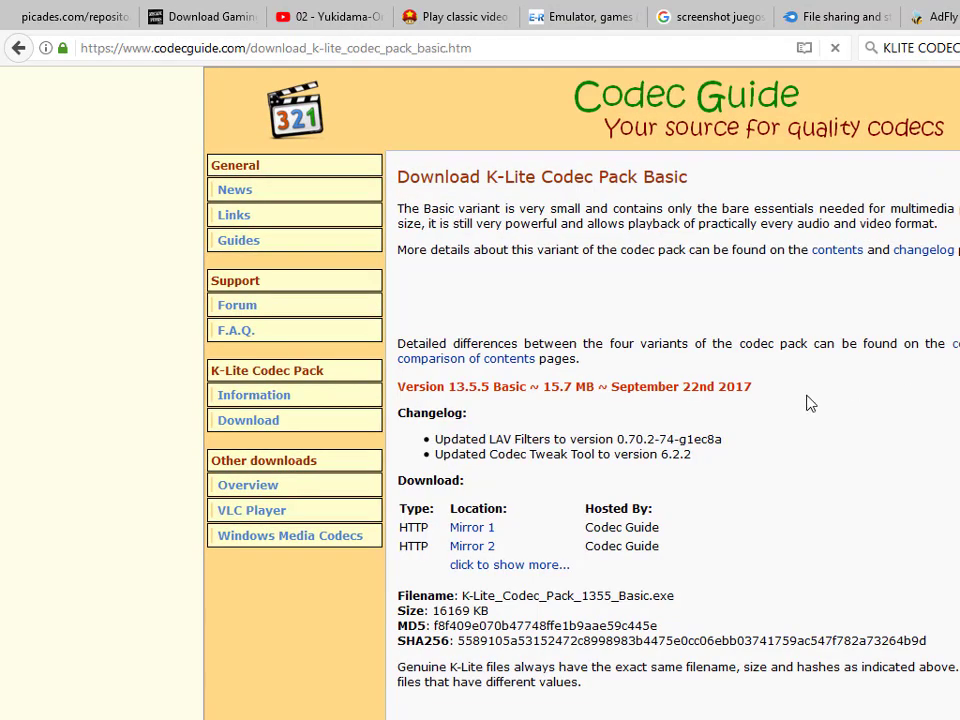
left_click(475, 531)
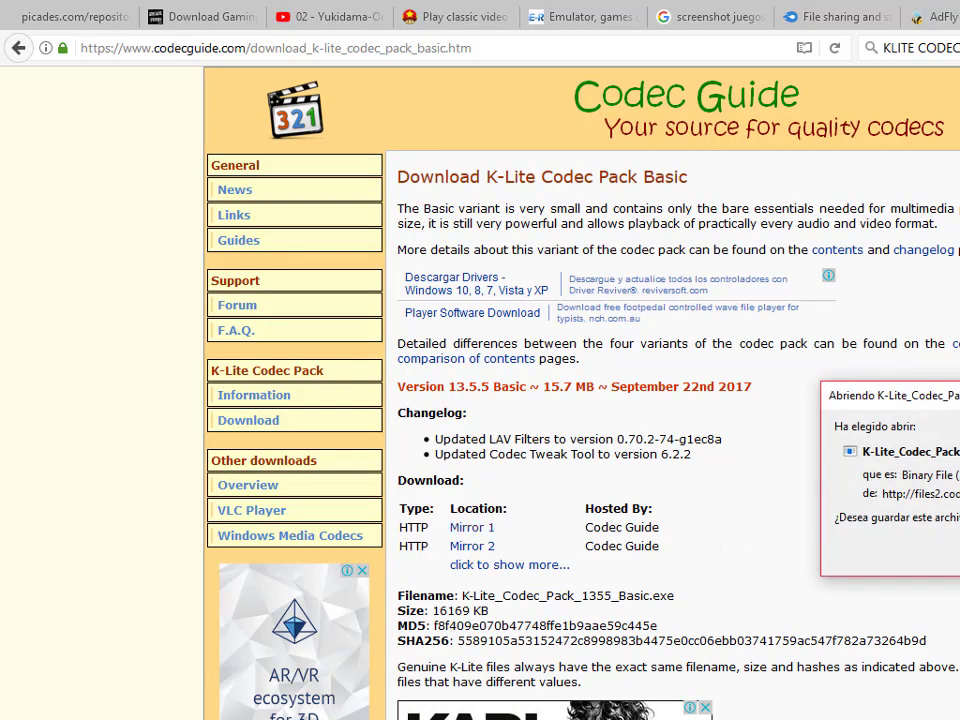
key("Return")
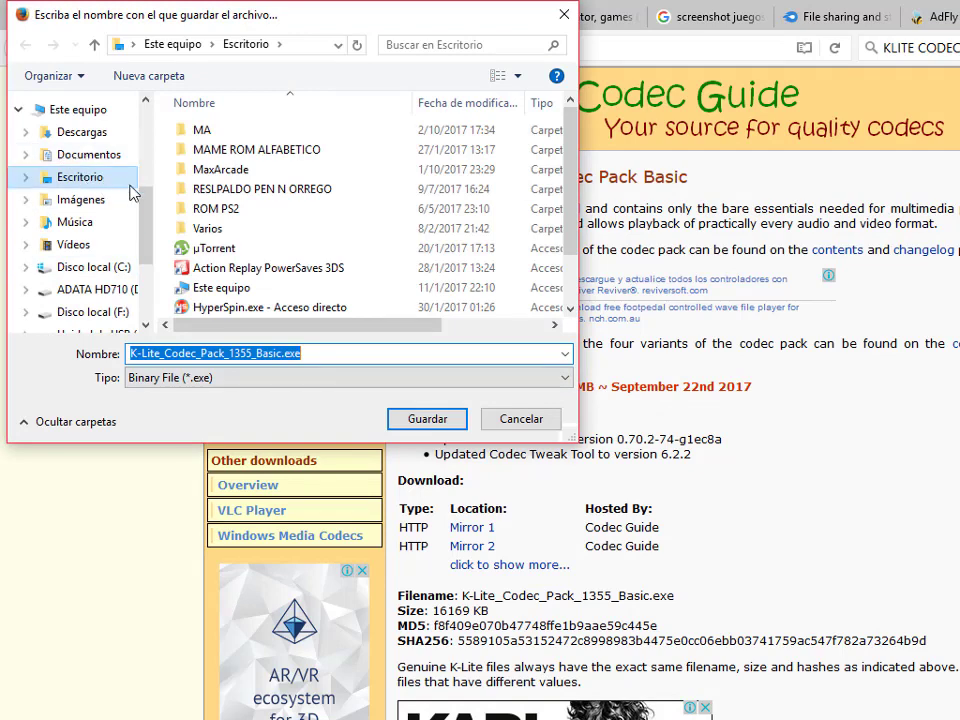
double_click(172, 131)
left_click(438, 421)
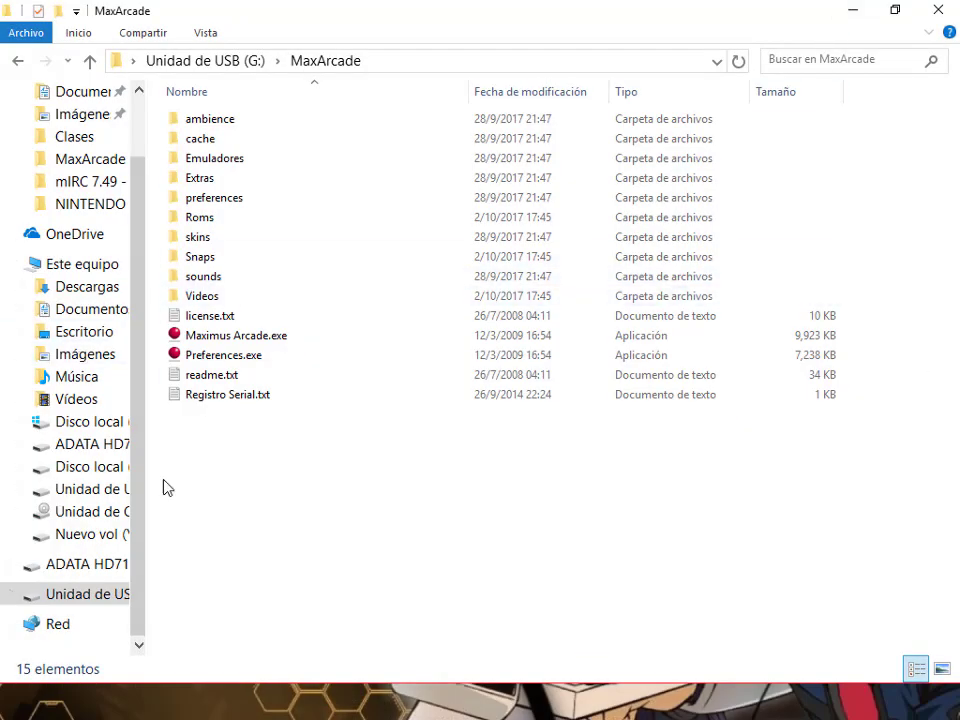
- Create a folder named Instalaciones in the USB drive's MaxArcade folder and open it
right_click(226, 485)
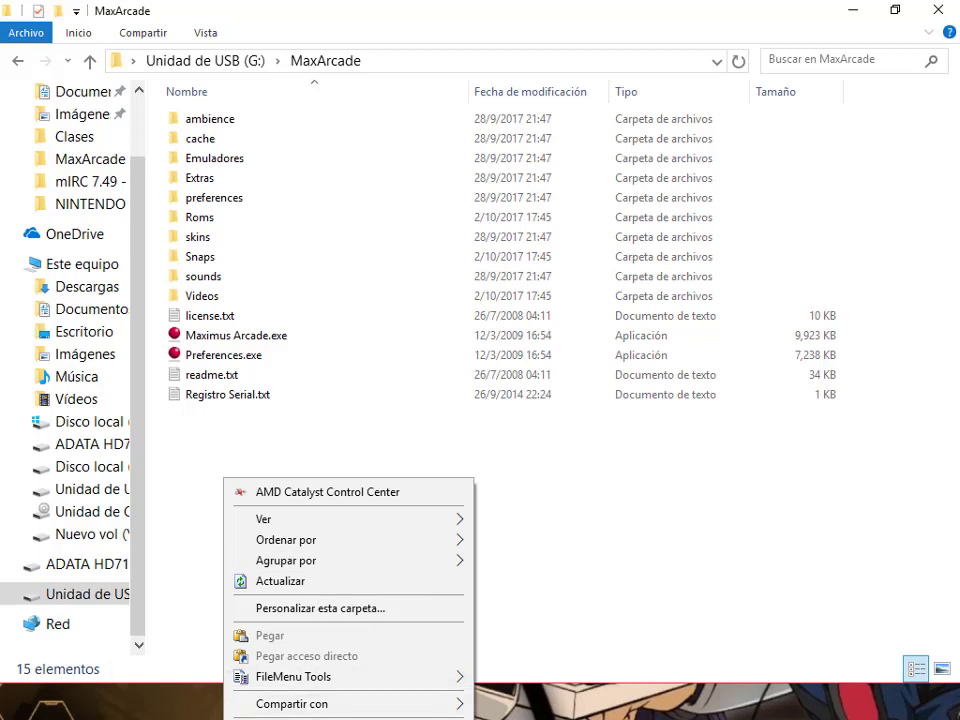
mouse_move(405, 718)
left_click(530, 418)
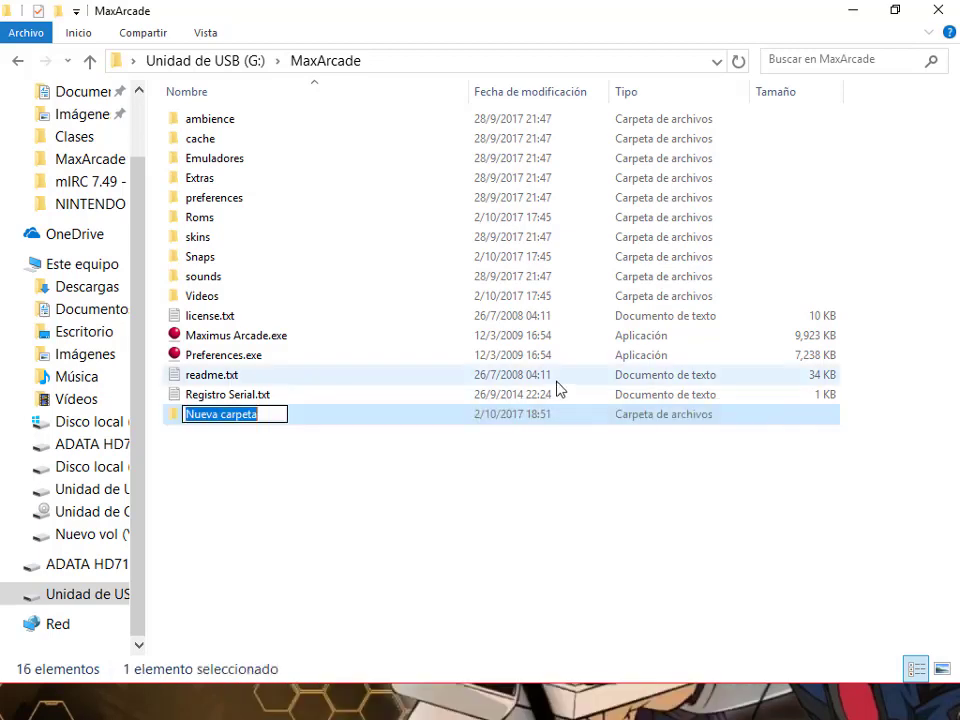
type("iNSTAL")
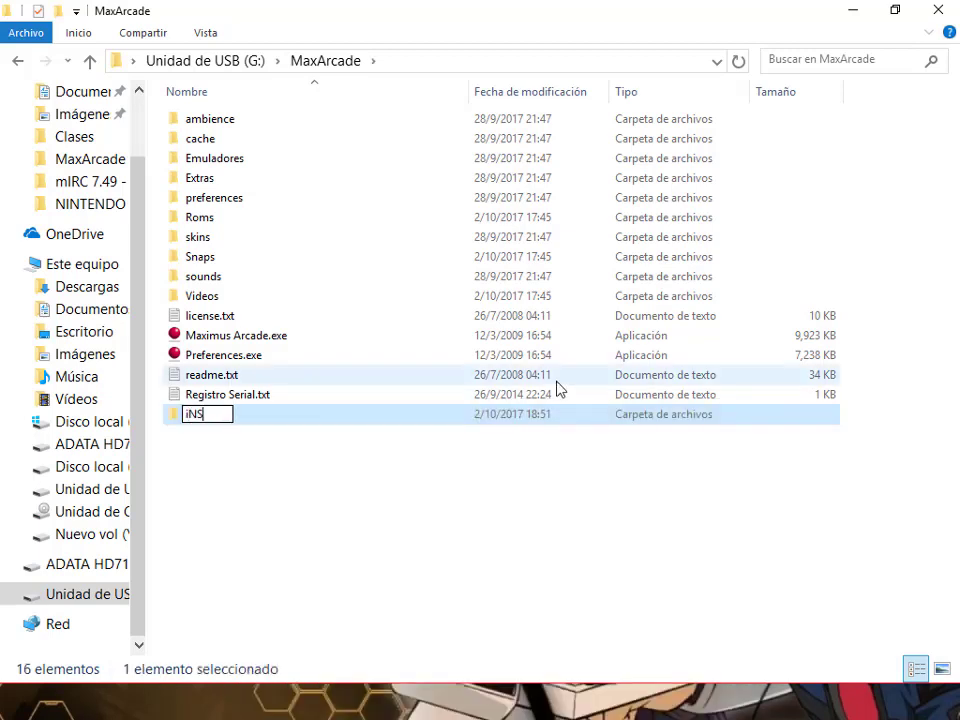
key("BackSpace")
key("BackSpace")
key("BackSpace")
key("BackSpace")
key("BackSpace")
key("BackSpace")
type("Instalaciones")
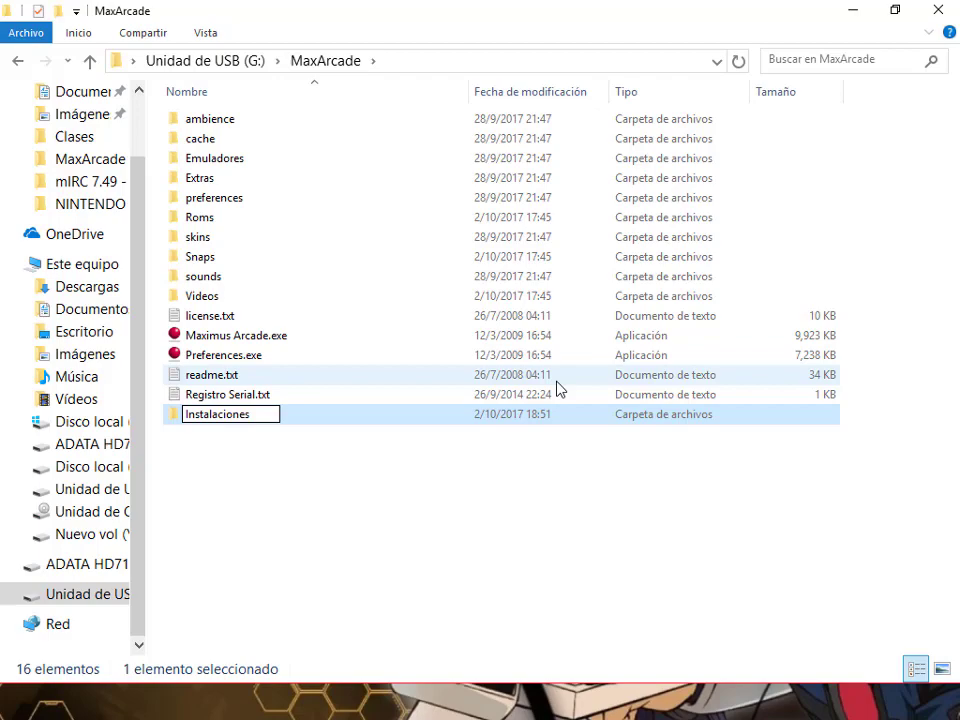
key("Return")
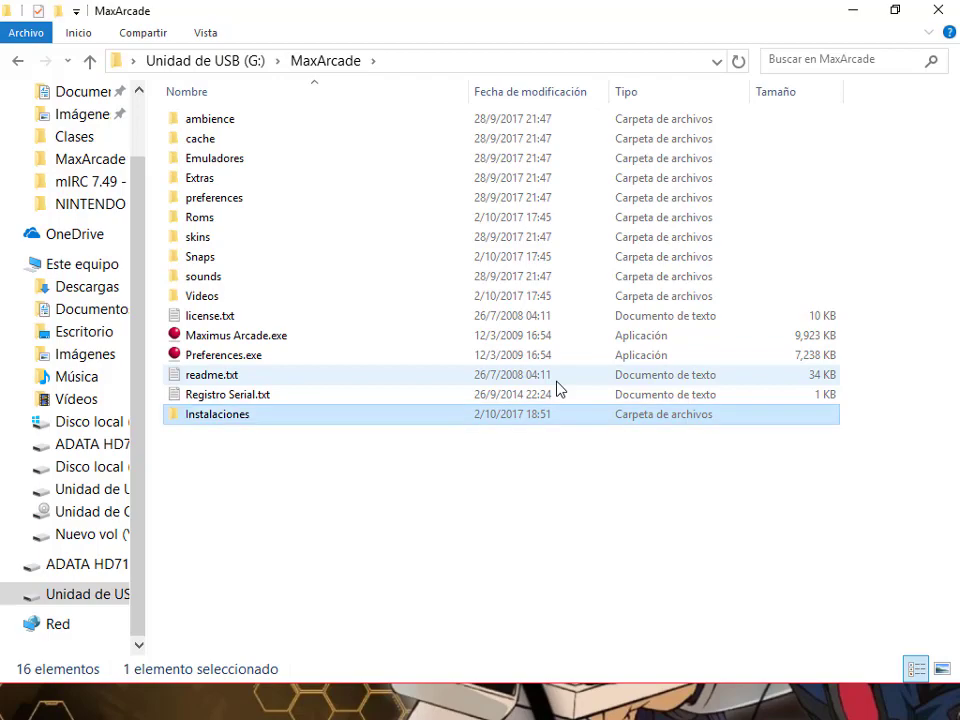
key("Return")
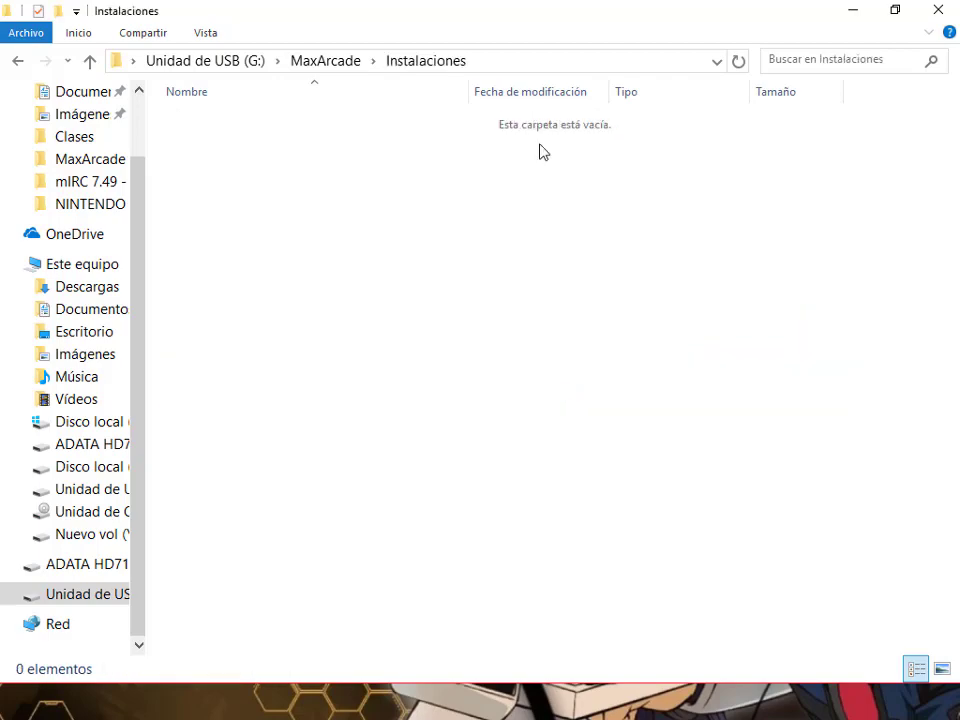
- Copy K-Lite_Codec_Pack_1355_Basic.exe from the desktop's MA folder into MaxArcade\Instalaciones
left_click(845, 16)
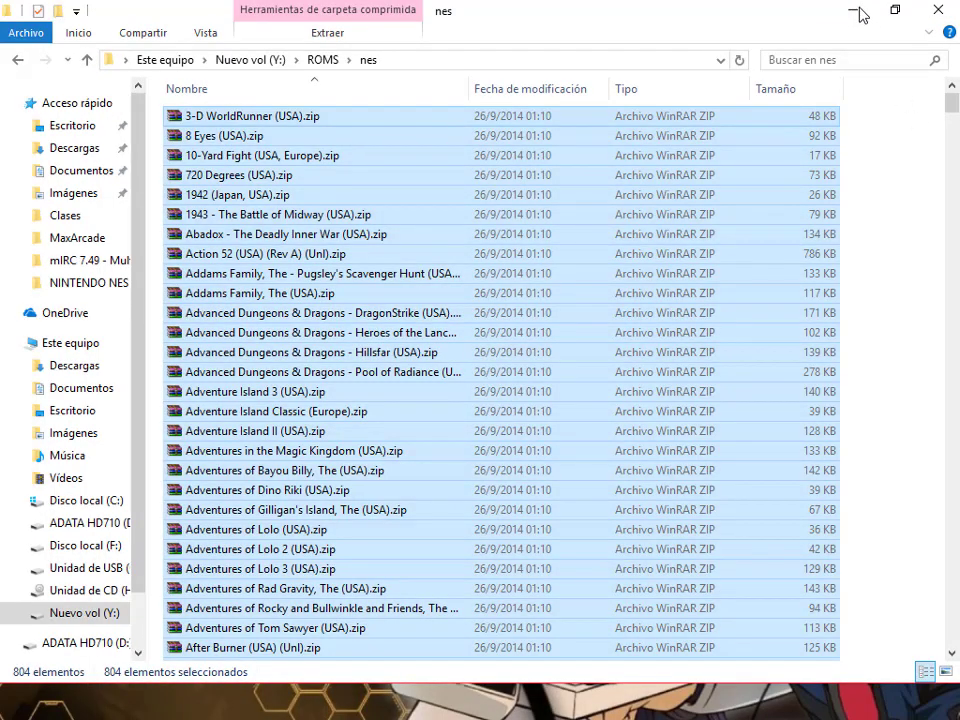
left_click(855, 13)
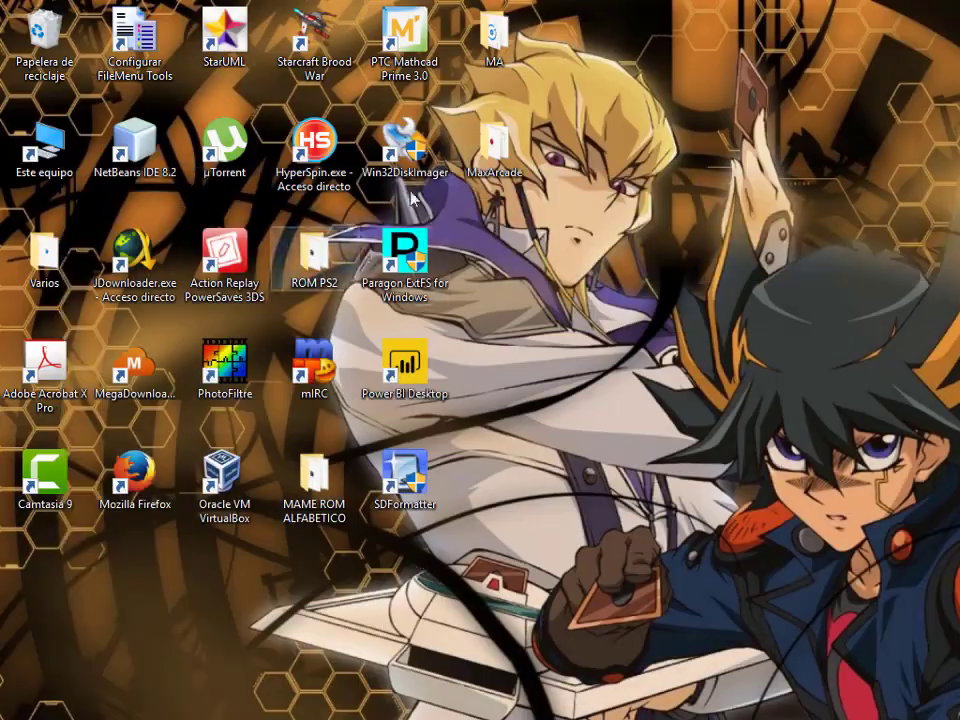
double_click(494, 145)
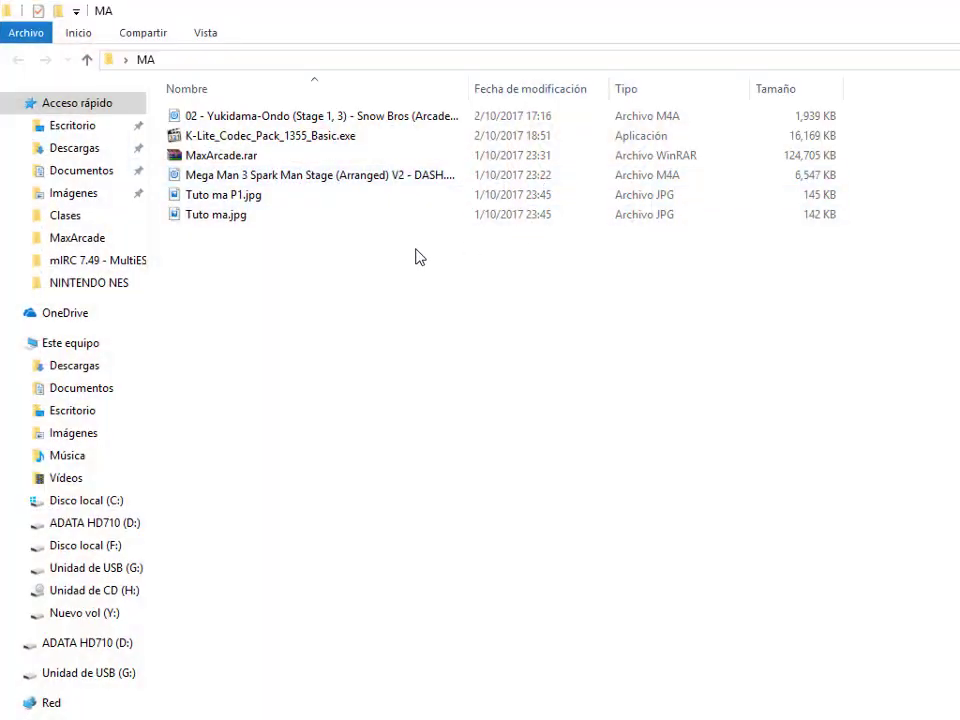
left_click(246, 140)
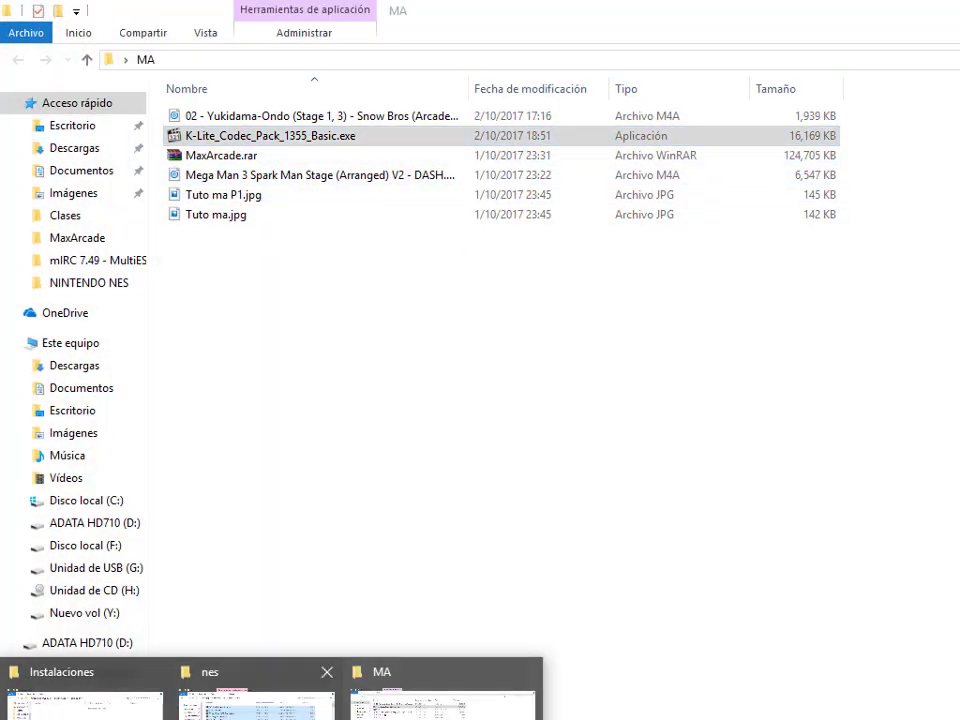
left_click(30, 678)
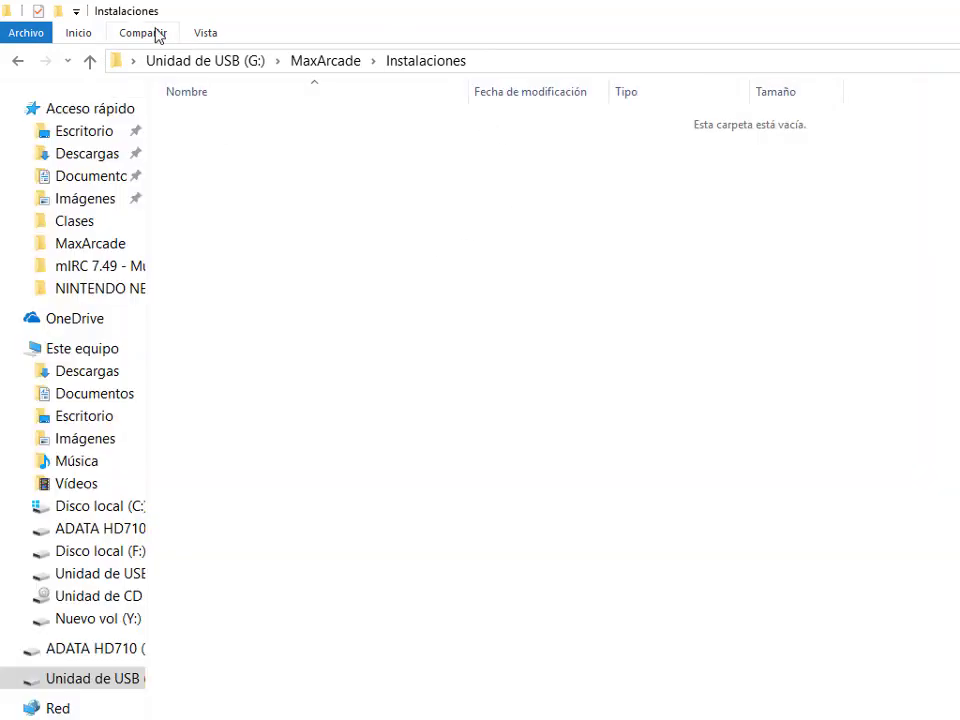
right_click(391, 241)
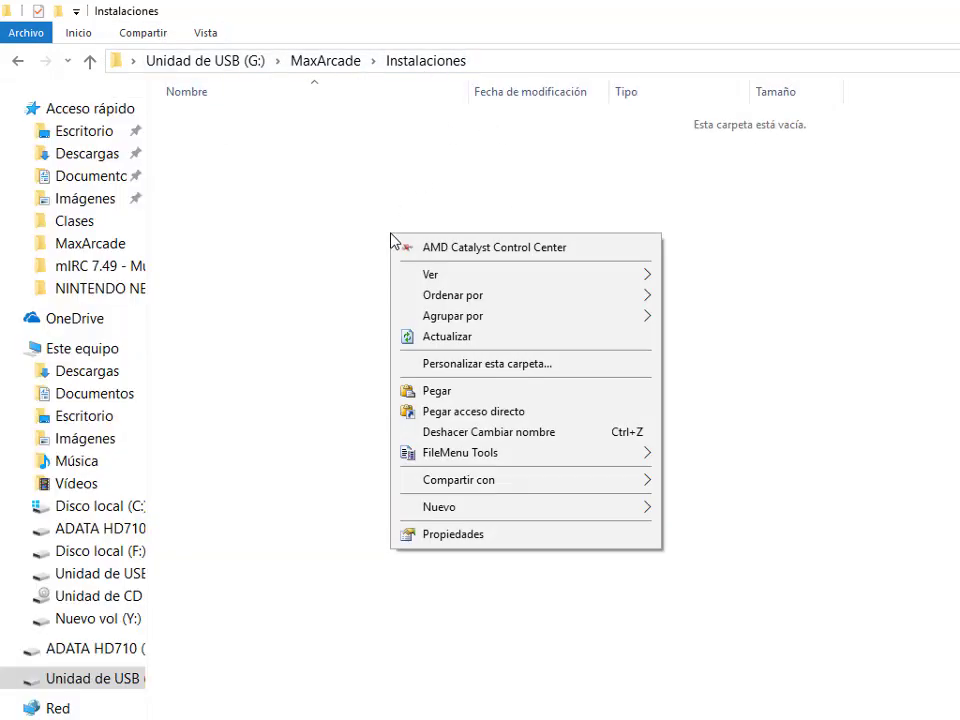
left_click(496, 391)
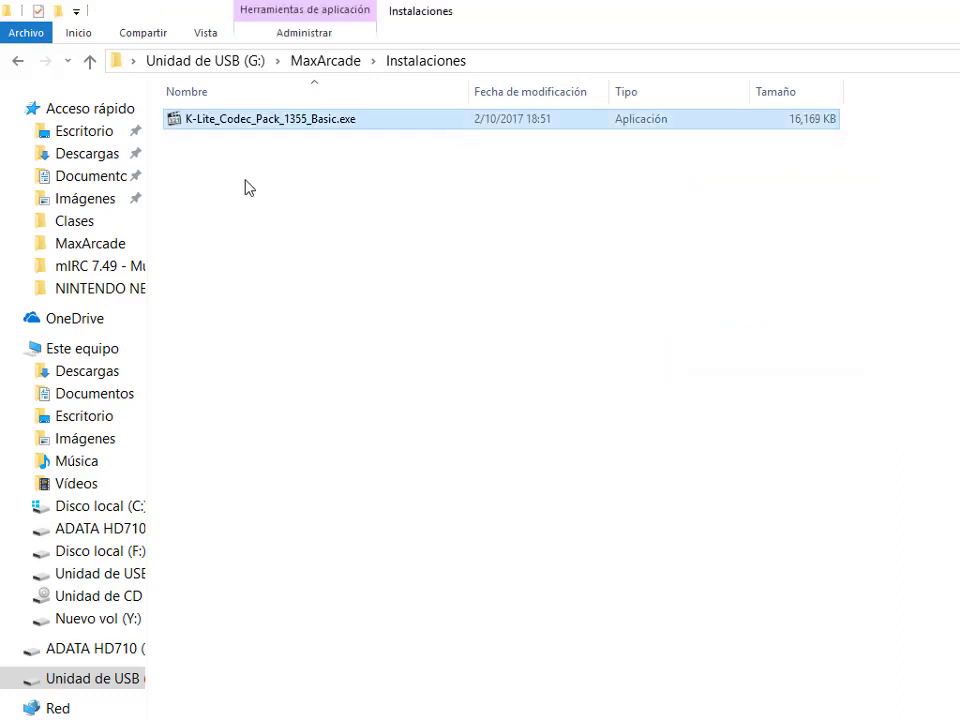
- Run the K-Lite installer from Instalaciones, decline uninstalling the current codec pack, and exit the setup
left_click(294, 236)
double_click(228, 128)
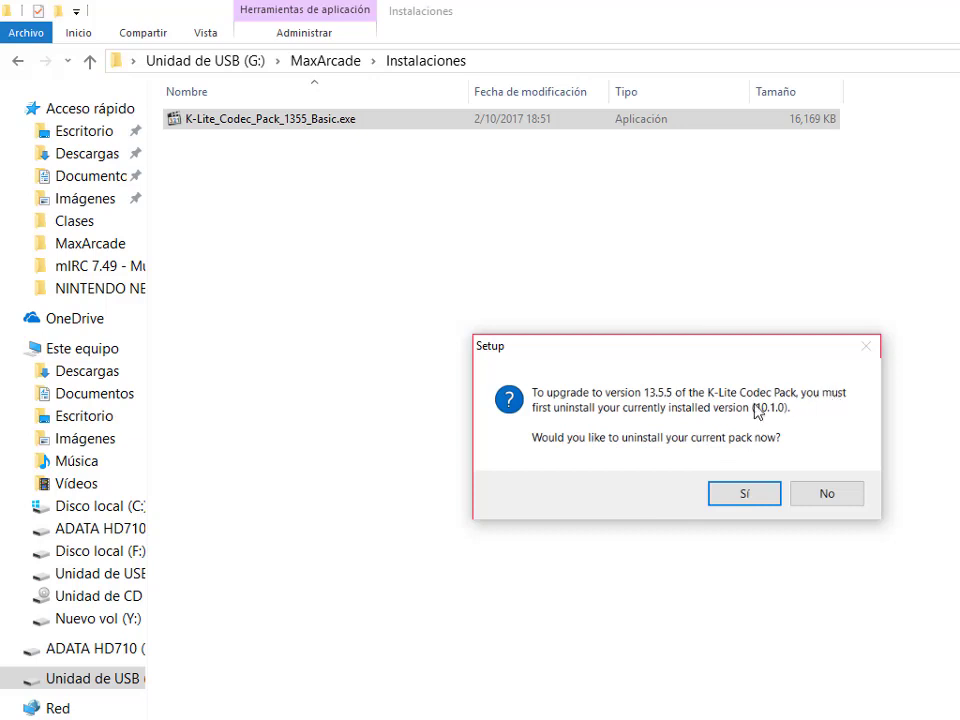
left_click(828, 493)
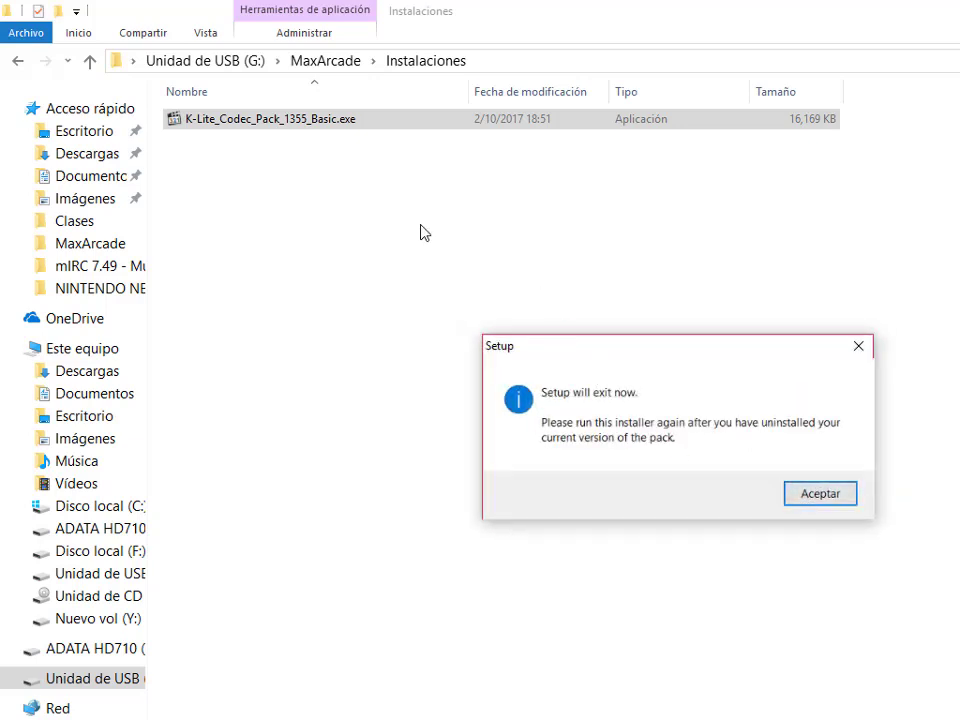
left_click(820, 493)
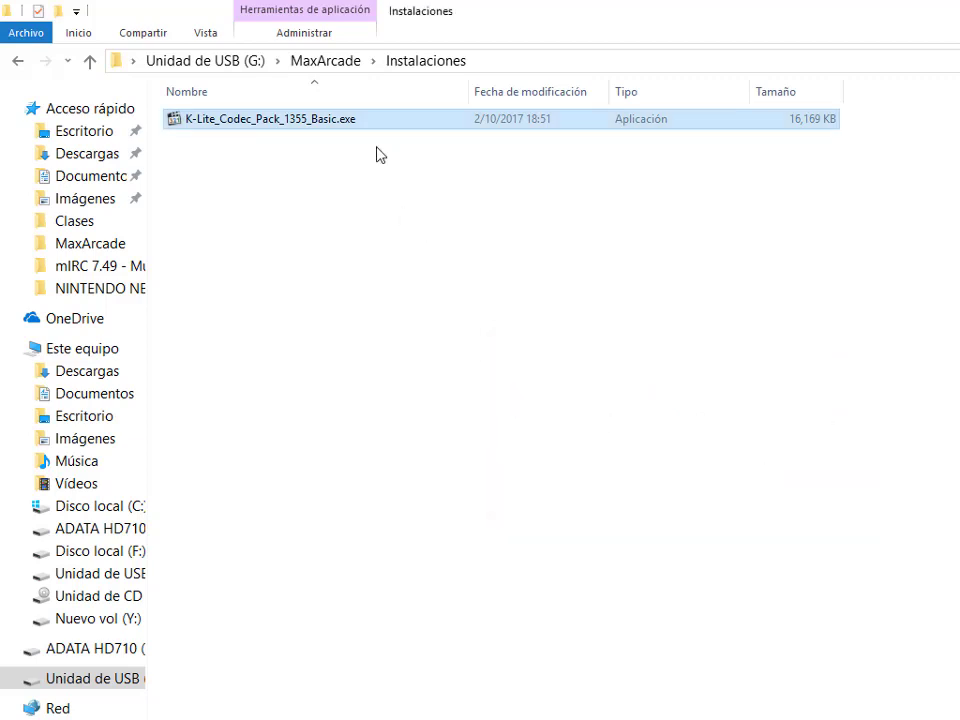
- Return to the MaxArcade folder and launch Maximus Arcade.exe
left_click(334, 62)
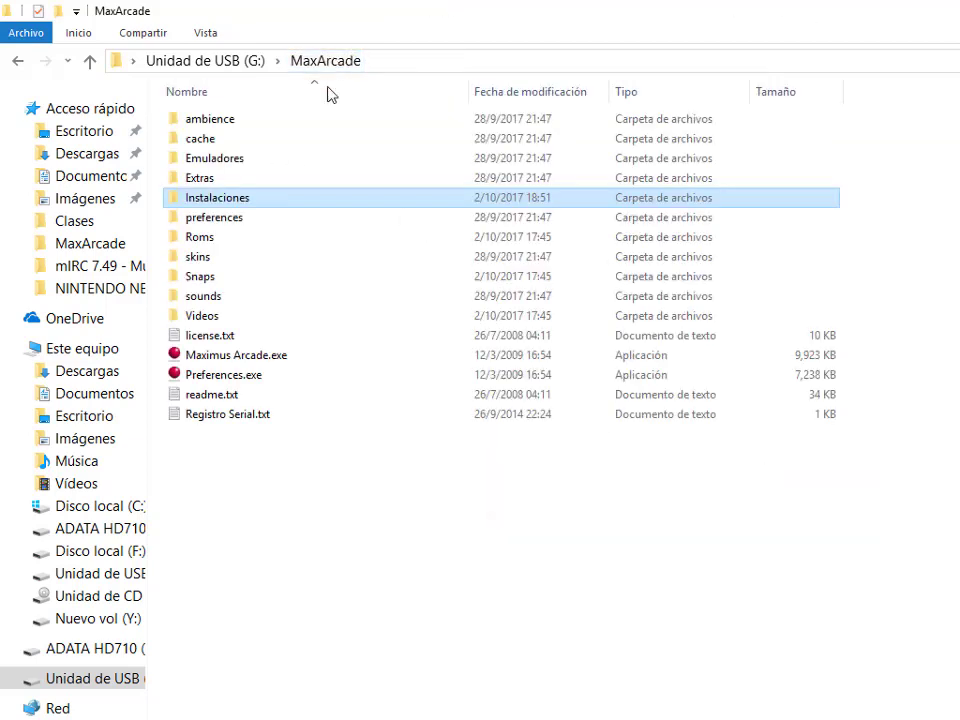
double_click(276, 362)
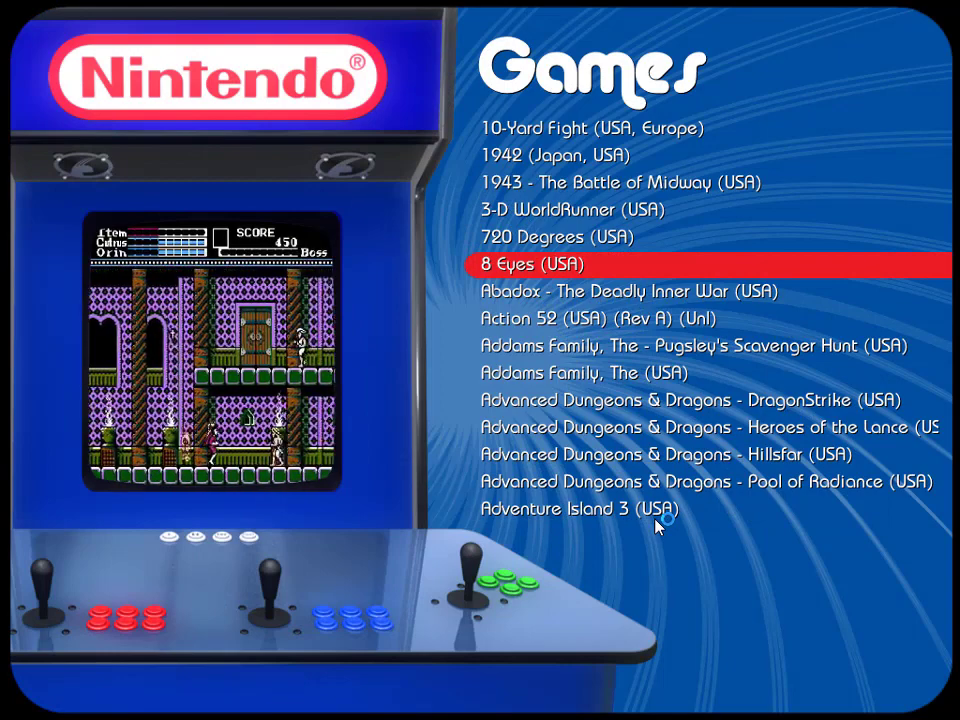
- Browse the start of the Nintendo game list, checking the box art and video previews of several games
key("Up")
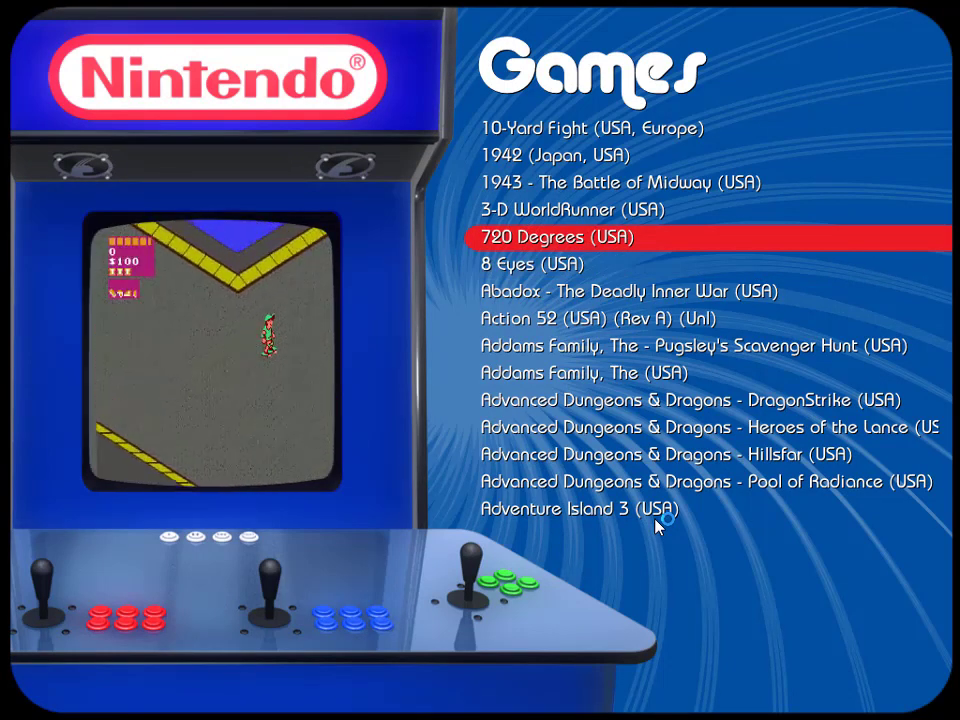
key("Down")
key("Down")
key("Down")
key("Down")
key("Down")
key("Down")
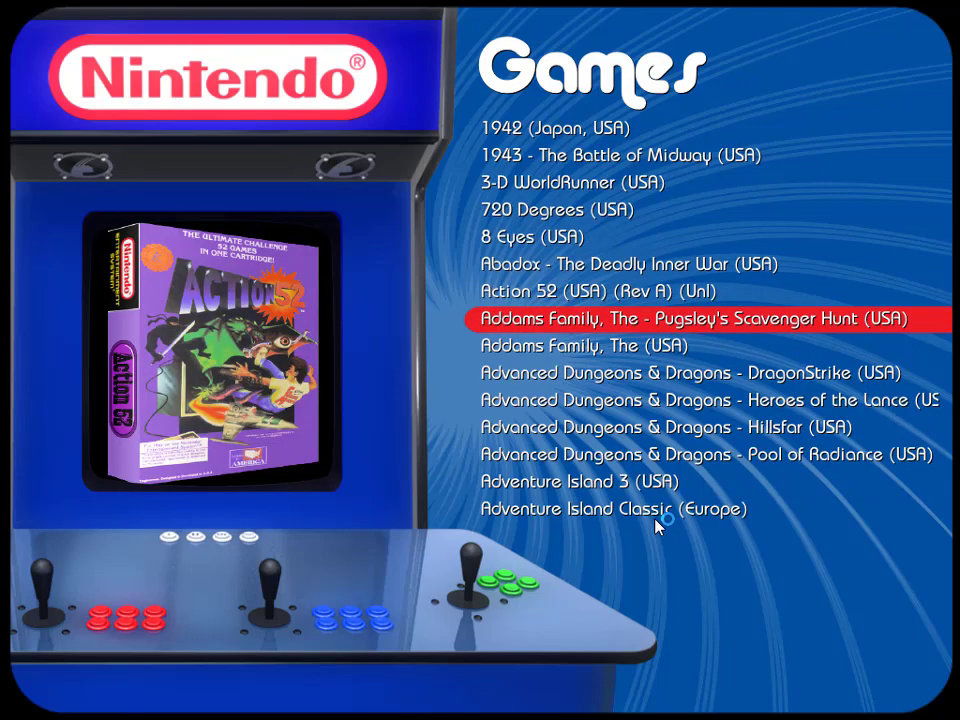
key("Down")
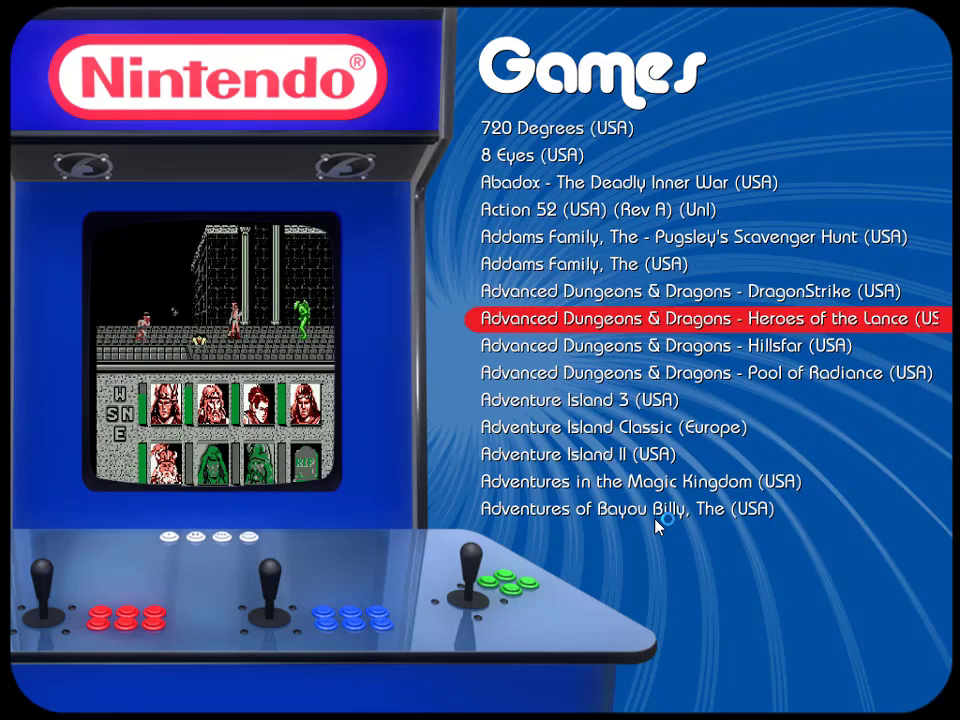
key("Down")
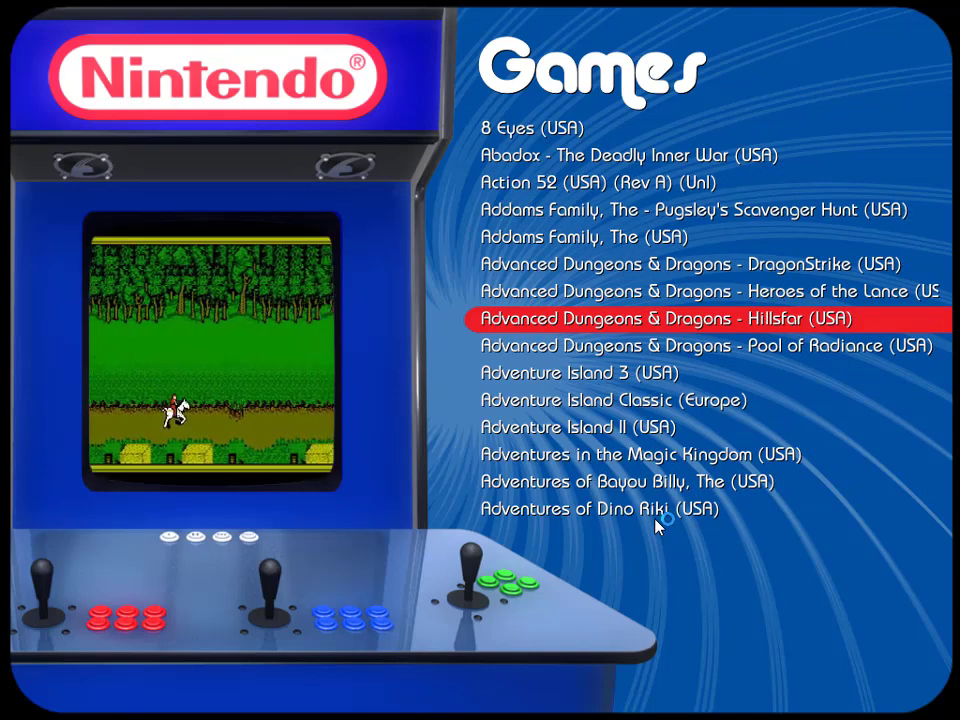
key("Page_Down")
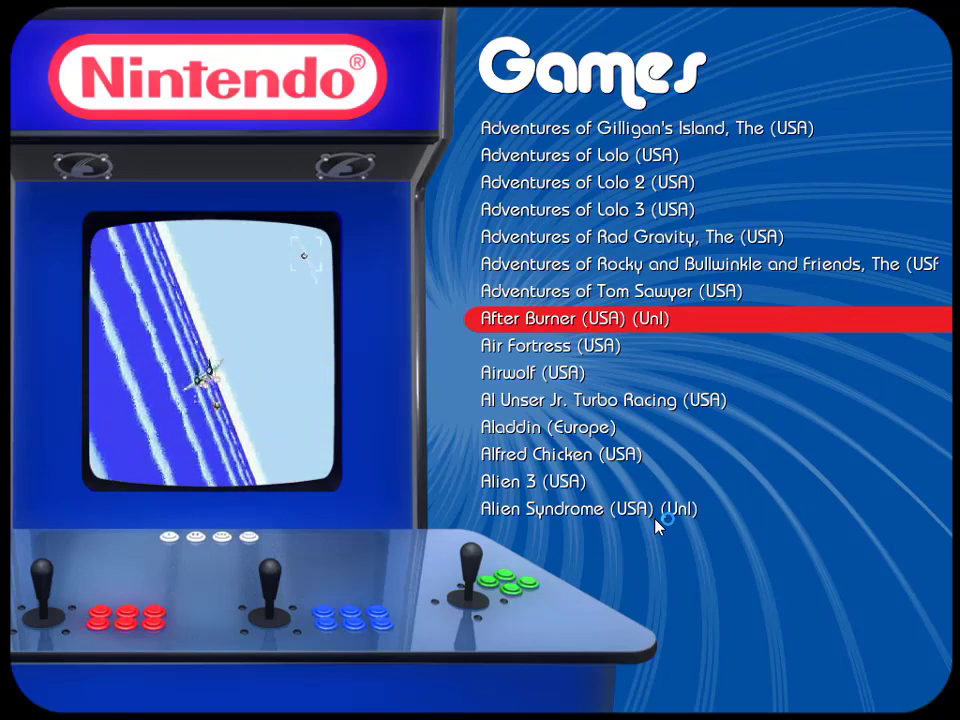
- Move further through the Nintendo game list to Cabal (USA) and launch the game
key("Down")
key("Down")
key("Down")
key("Down")
key("Down")
key("Down")
key("Down")
key("Down")
key("Down")
key("Down")
key("Down")
key("Down")
key("Down")
key("Down")
key("Down")
key("Down")
key("Down")
key("Down")
key("Down")
key("Down")
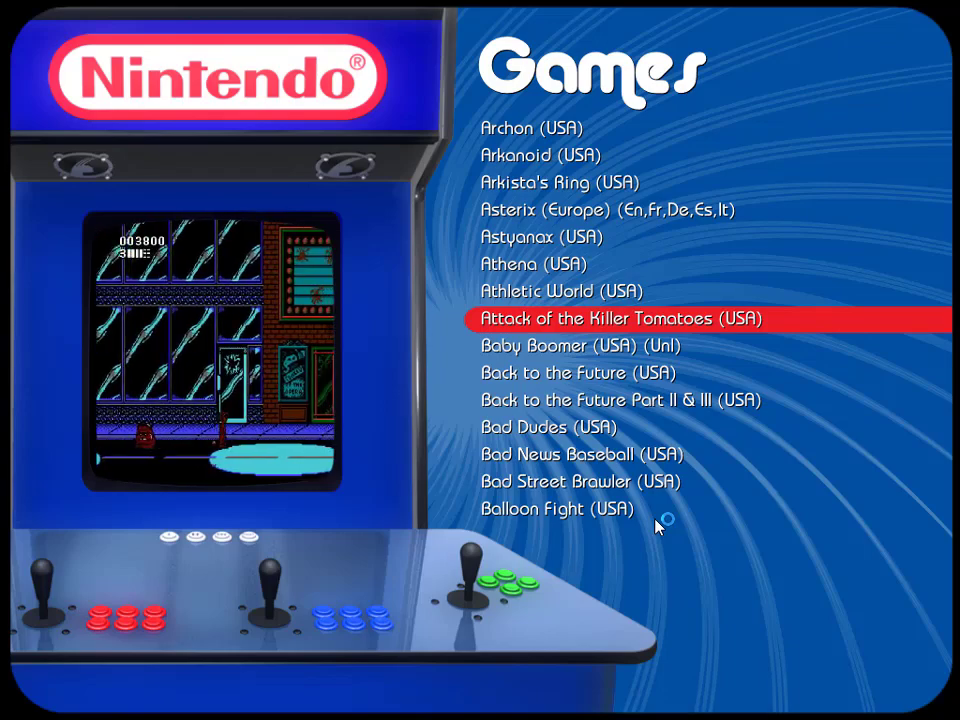
key("Down")
key("Down")
key("Down")
key("Down")
key("Down")
key("Down")
key("Down")
key("Down")
key("Down")
key("Down")
key("Down")
key("Down")
key("Down")
key("Down")
key("Down")
key("Down")
key("Down")
key("Down")
key("Down")
key("Down")
key("Down")
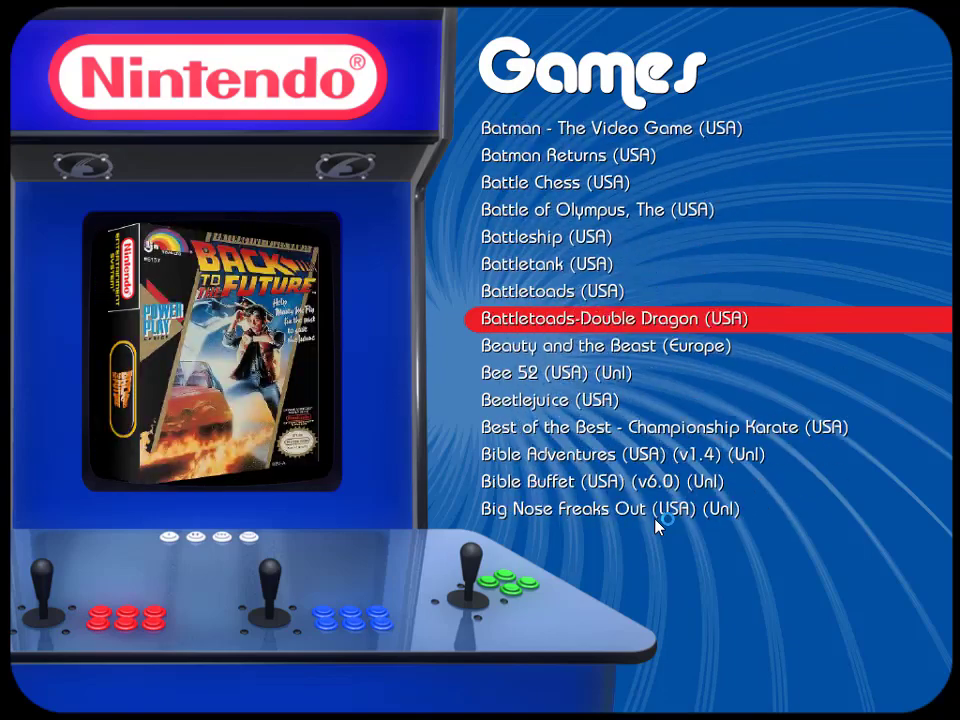
key("Right")
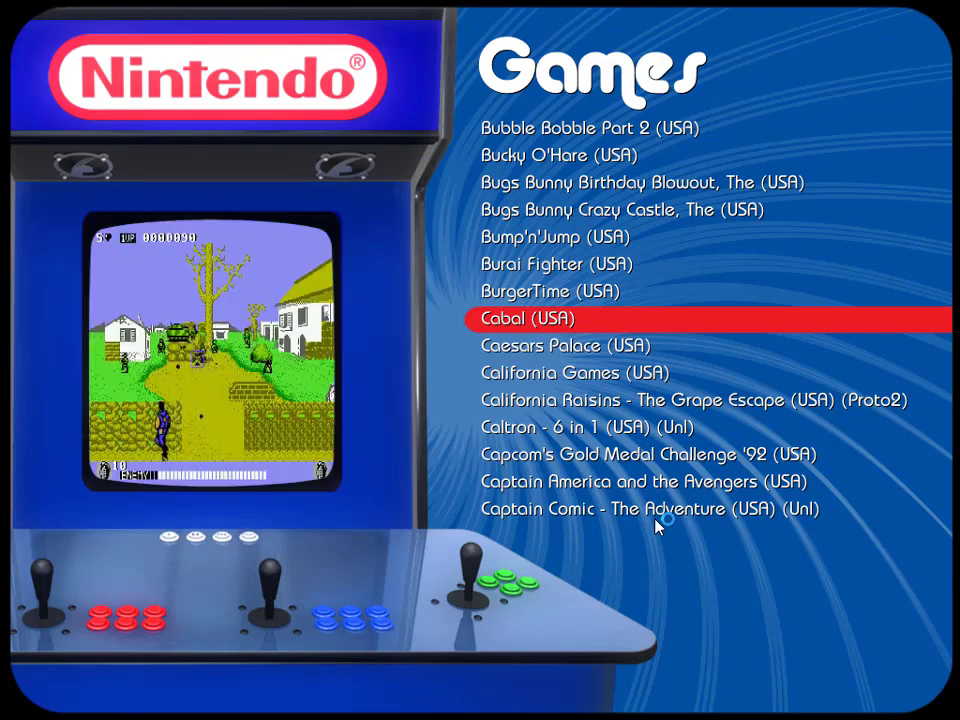
key("Return")
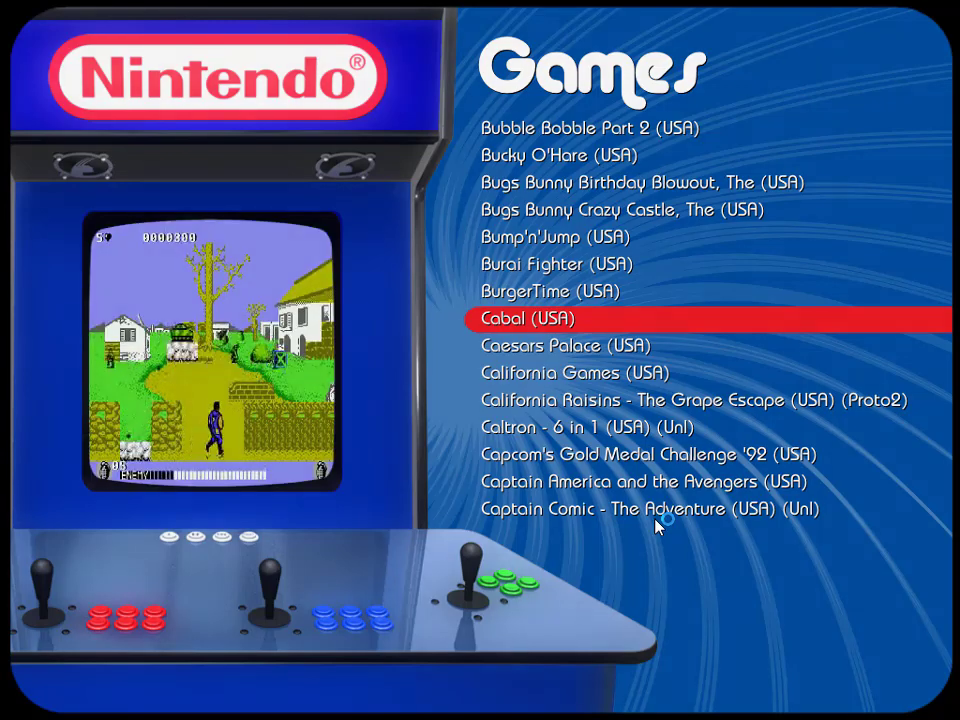
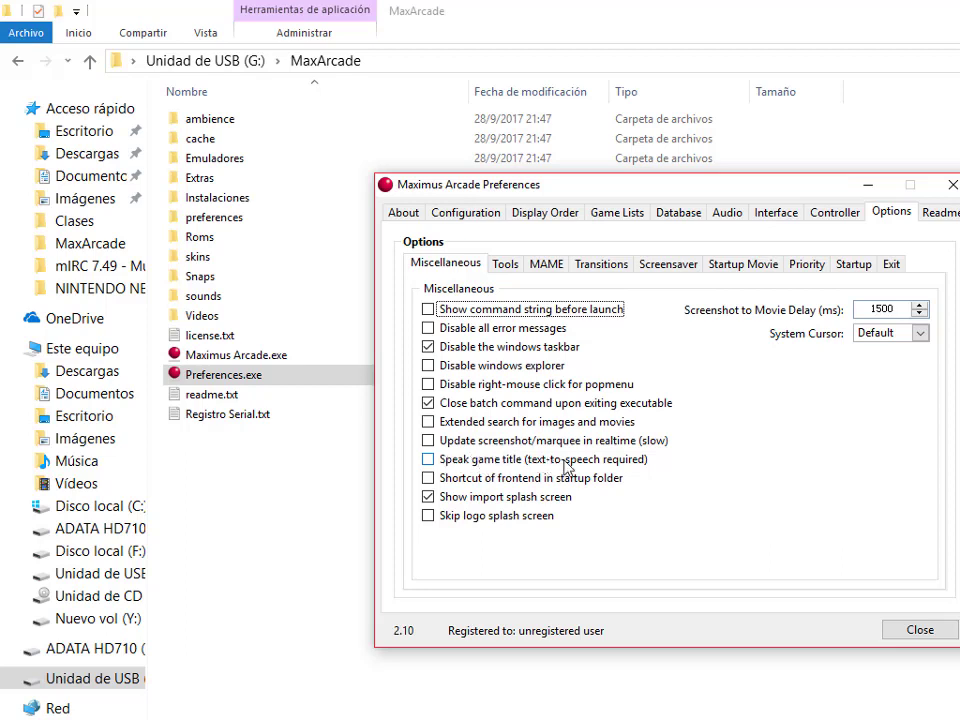
- Enable the Speak game title option in the miscellaneous preferences and close Maximus Arcade Preferences
left_click(428, 460)
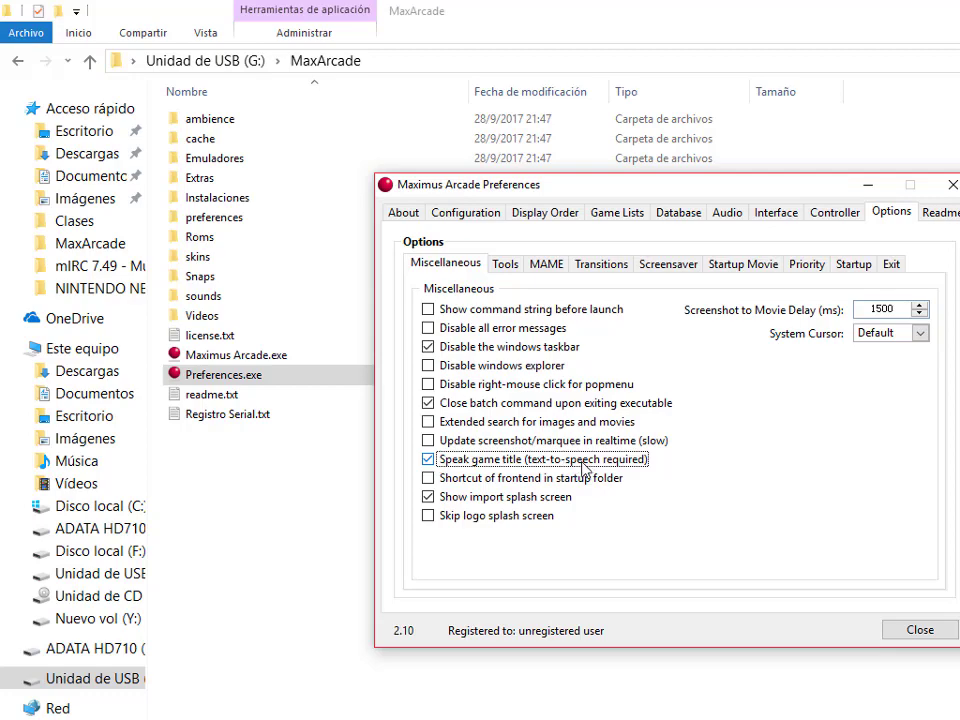
left_click(912, 629)
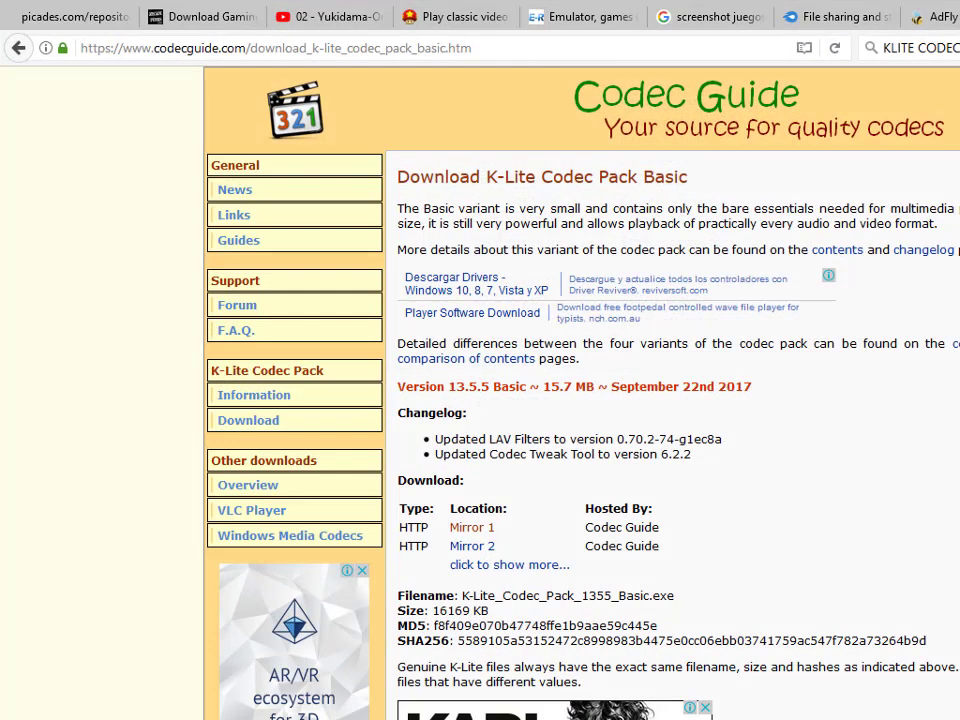
- Switch to the web browser, search for text-to-speech, and look through the results
key("ctrl+k")
type("te")
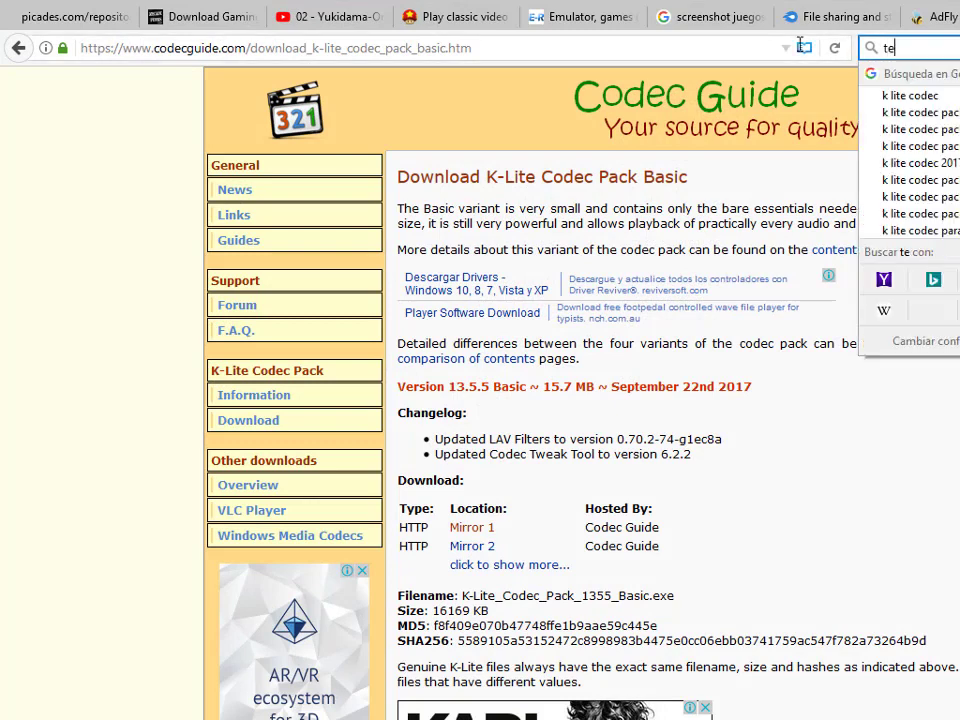
type("xt-to-speec")
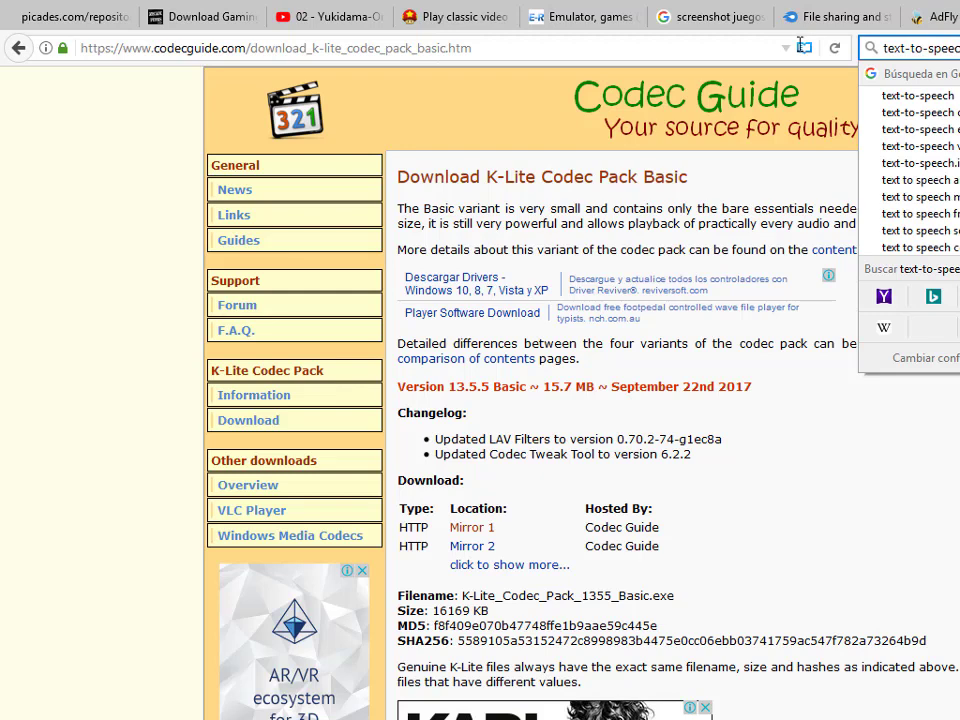
type("h")
key("Return")
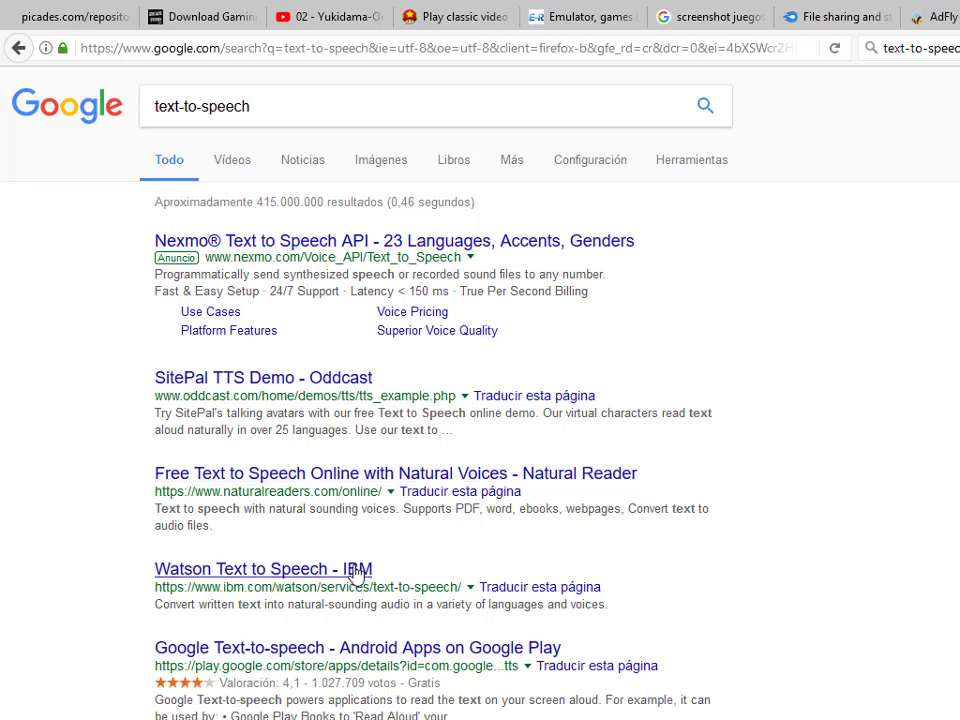
scroll(432, 395, "down", 4)
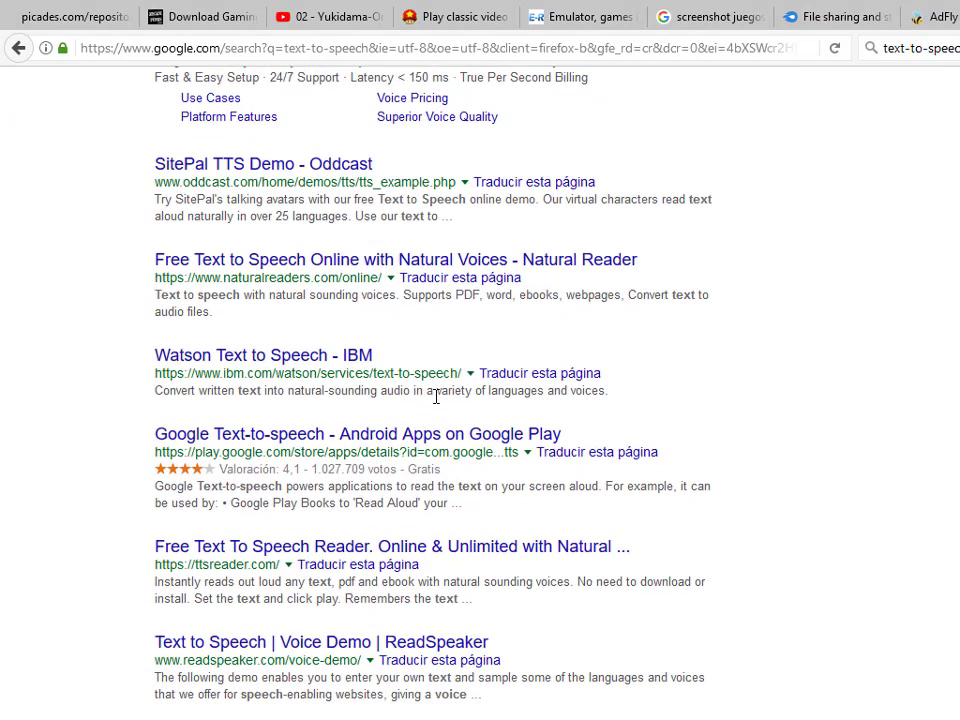
scroll(436, 397, "down", 2)
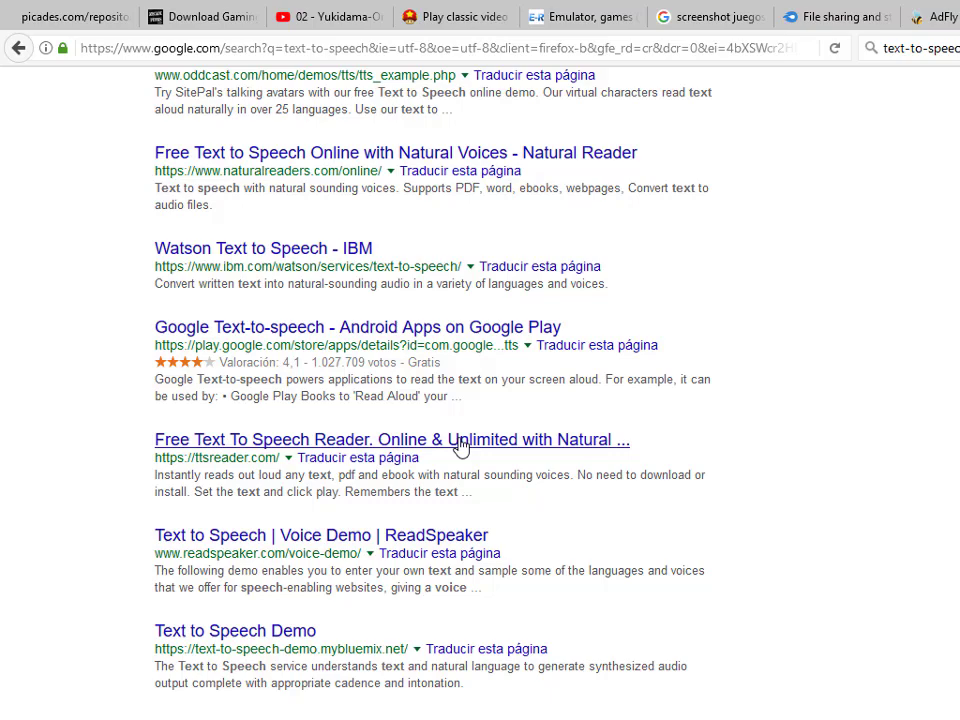
scroll(460, 446, "up", 6)
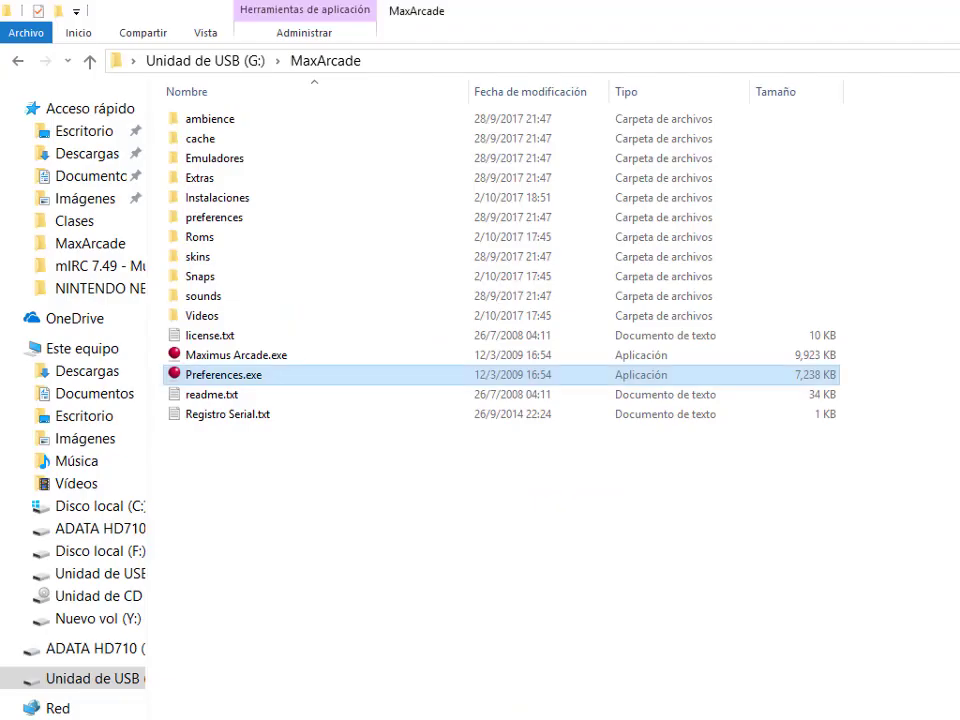
- Launch Maximus Arcade.exe from the MaxArcade folder and move back through the Nintendo games to Bugs Bunny Crazy Castle, The (USA)
double_click(216, 357)
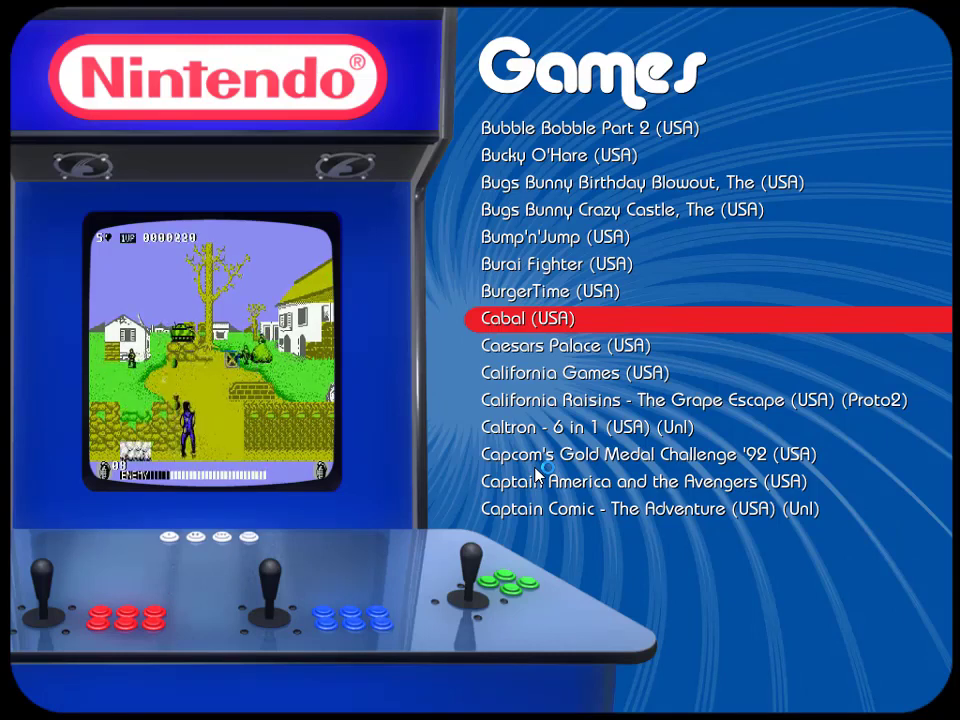
key("Up")
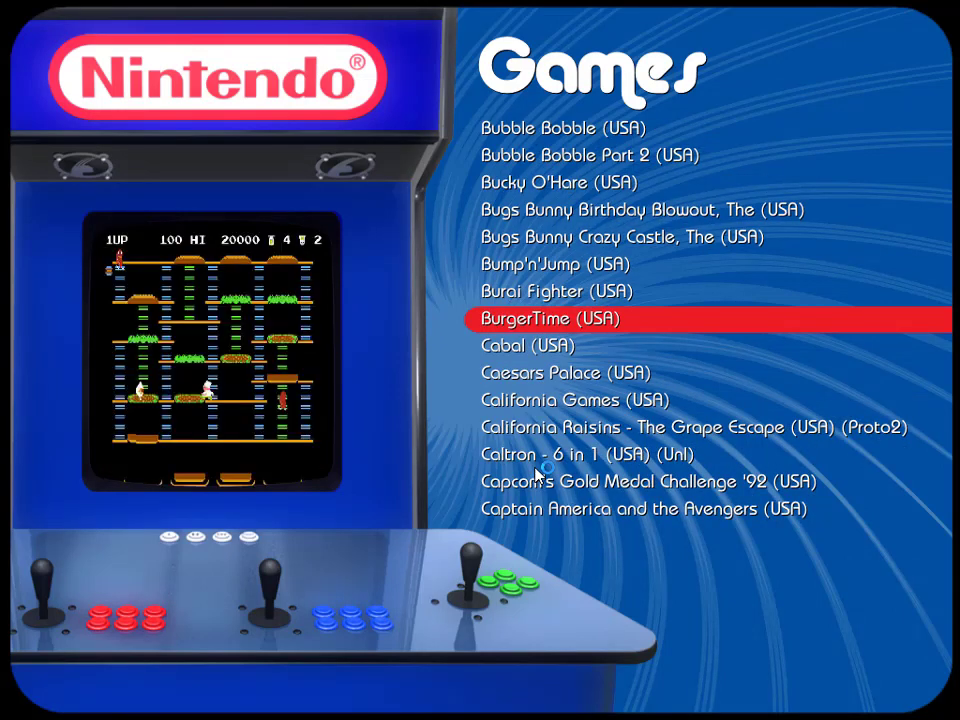
key("Up")
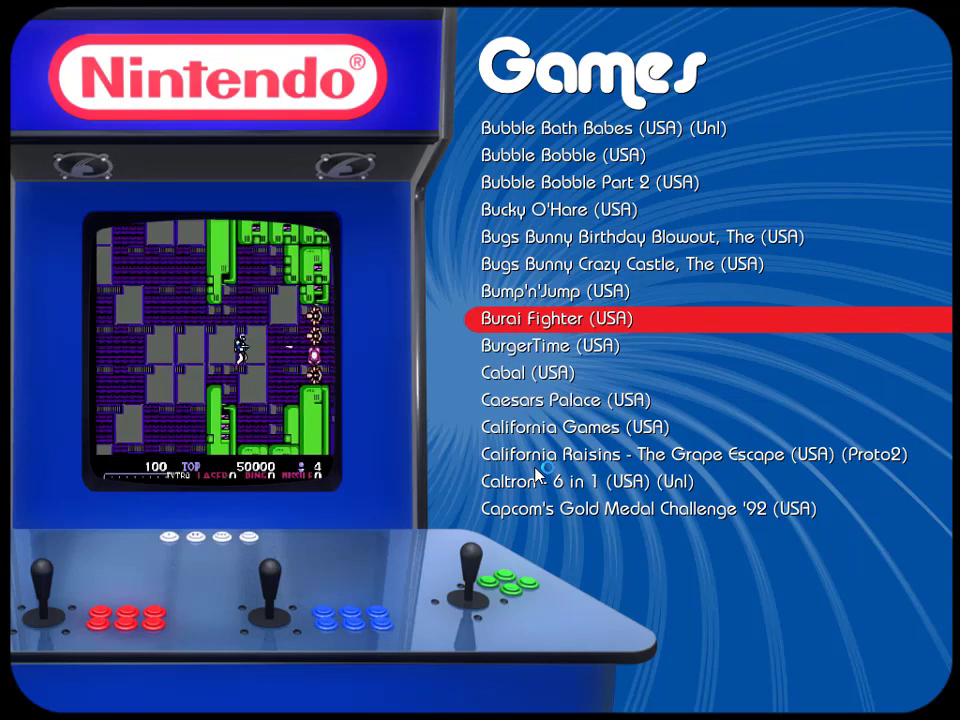
key("Up")
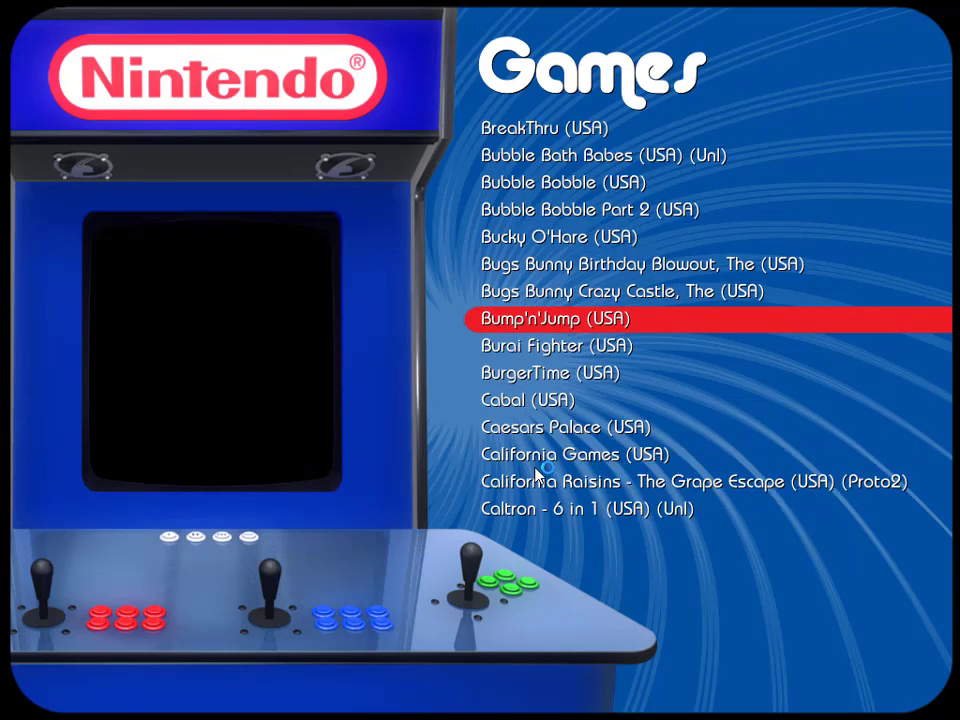
key("Up")
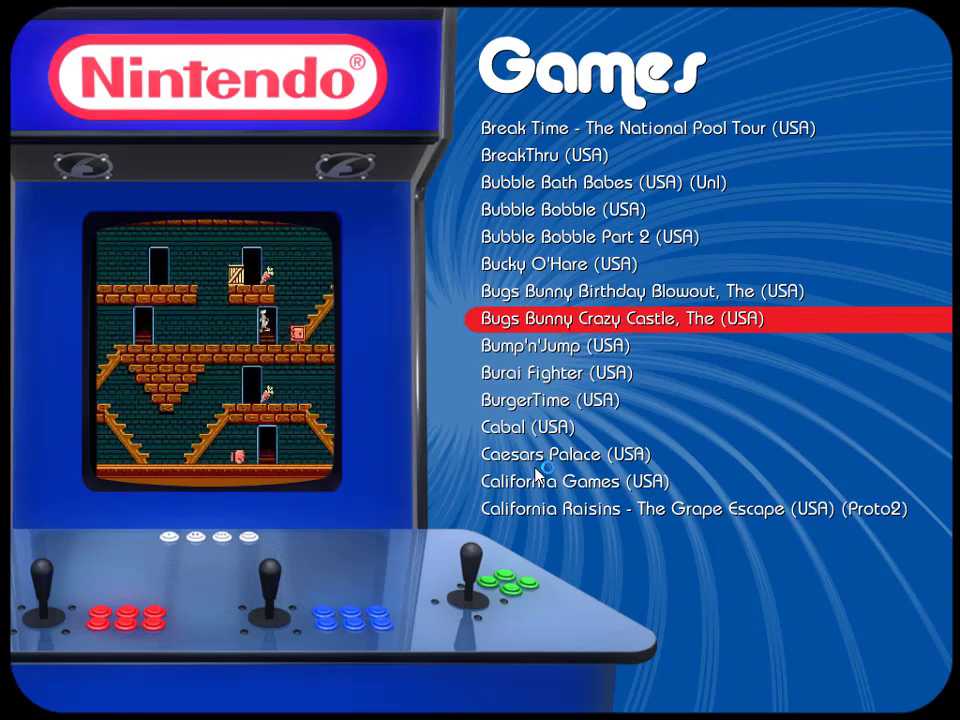
- Move forward through the Nintendo game list to Cowboy Kid (USA), checking the previews on the way, and launch the game
key("Down")
key("Down")
key("Down")
key("Down")
key("Down")
key("Down")
key("Down")
key("Down")
key("Down")
key("Down")
key("Down")
key("Down")
key("Down")
key("Down")
key("Down")
key("Down")
key("Down")
key("Down")
key("Down")
key("Down")
key("Down")
key("Down")
key("Down")
key("Down")
key("Down")
key("Down")
key("Down")
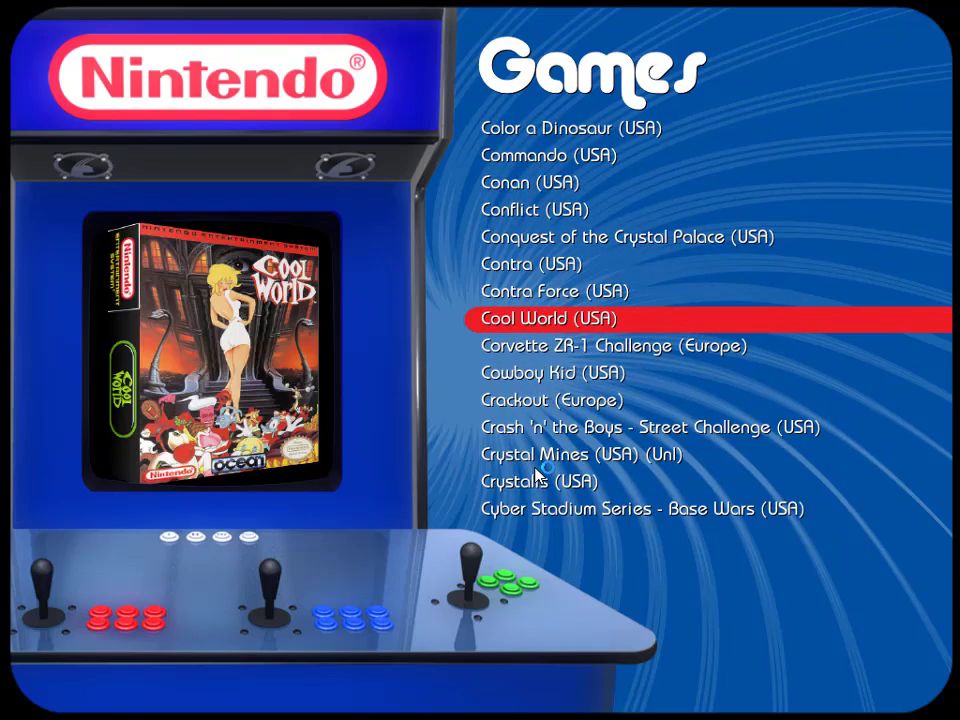
key("Down")
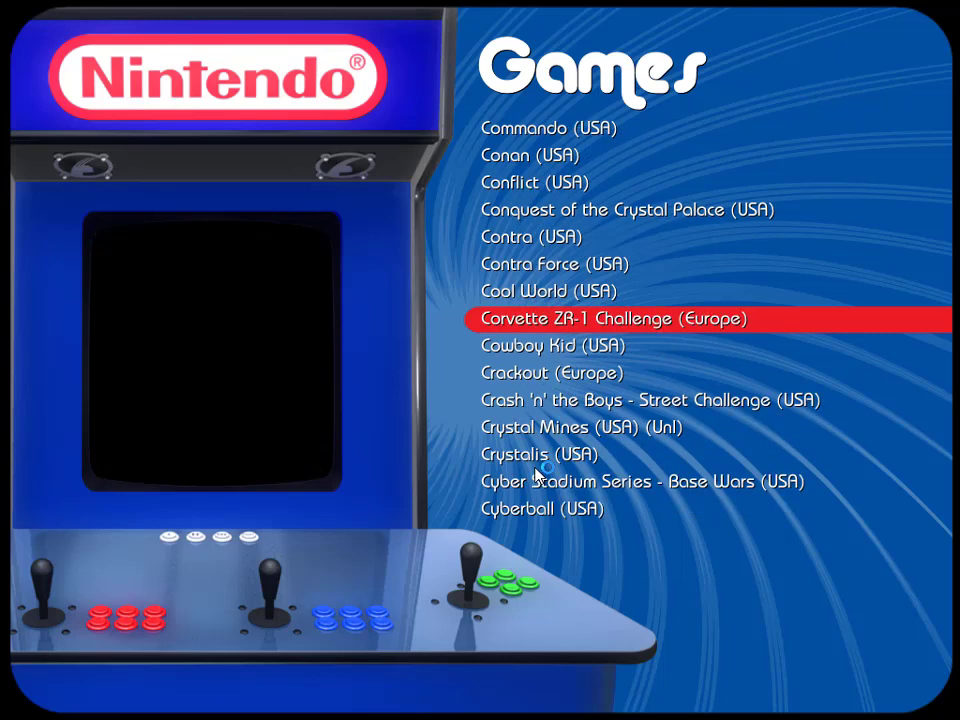
key("Down")
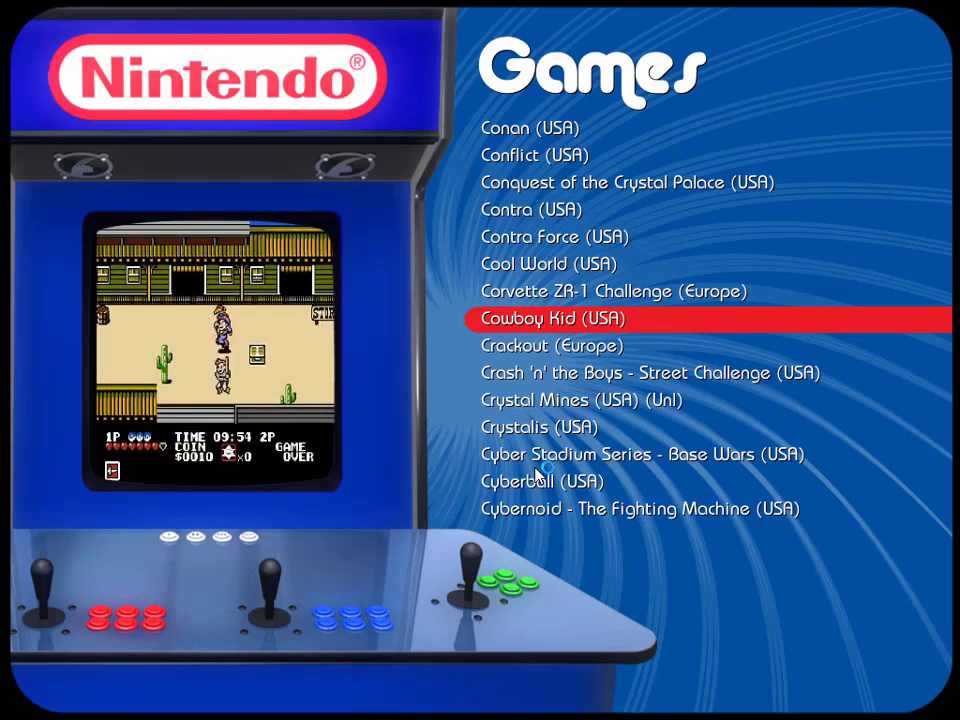
key("Return")
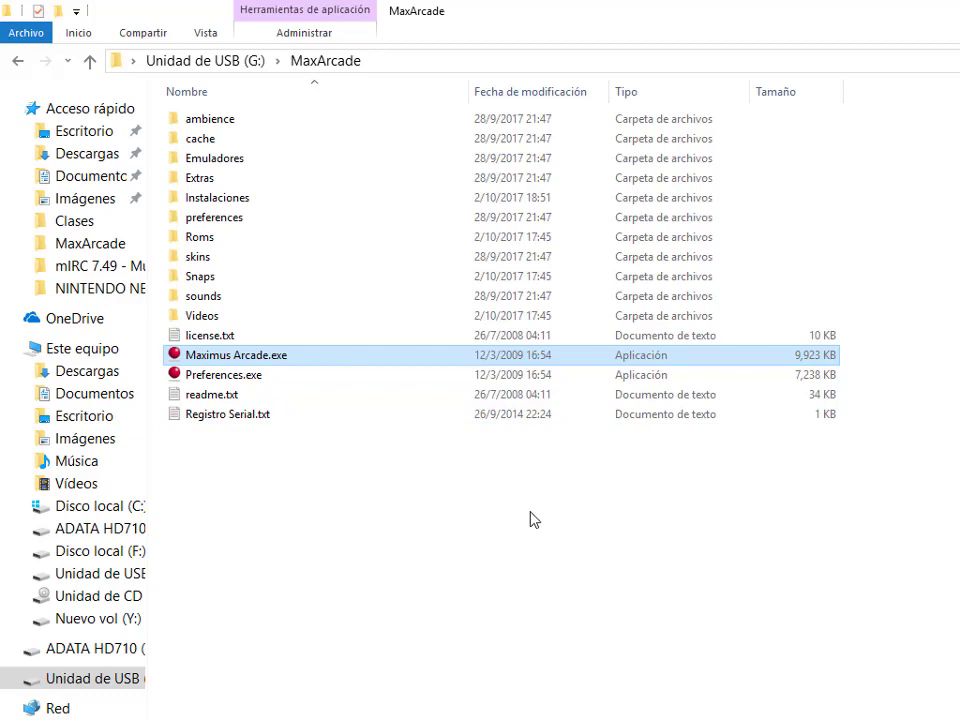
- Switch to the web browser and examine the news and the ROM download categories on emu-russia.net
left_click(435, 712)
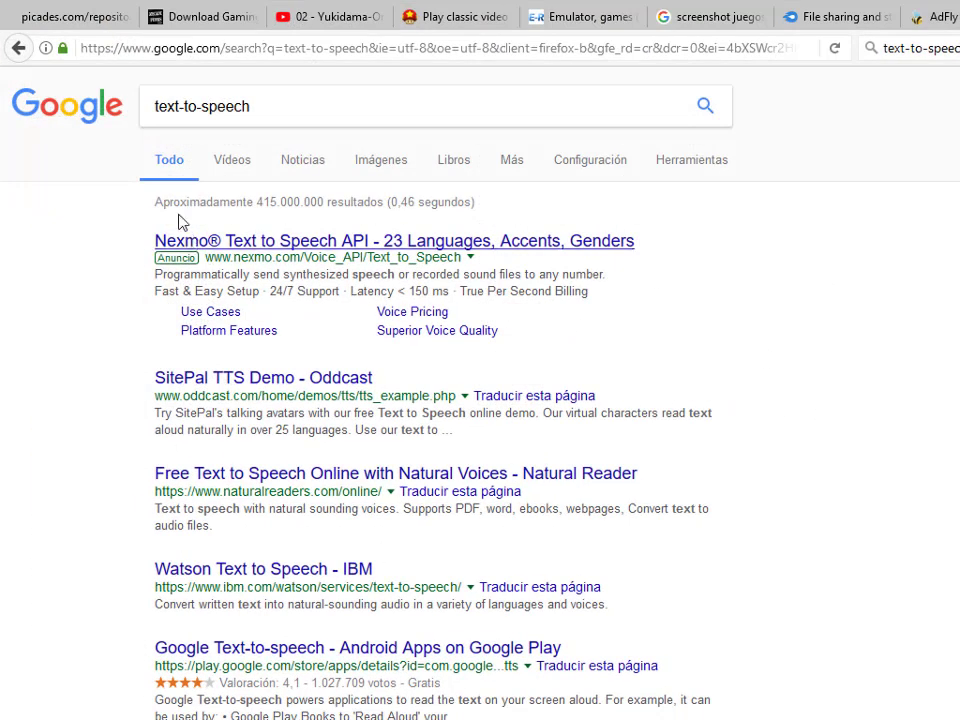
left_click(553, 20)
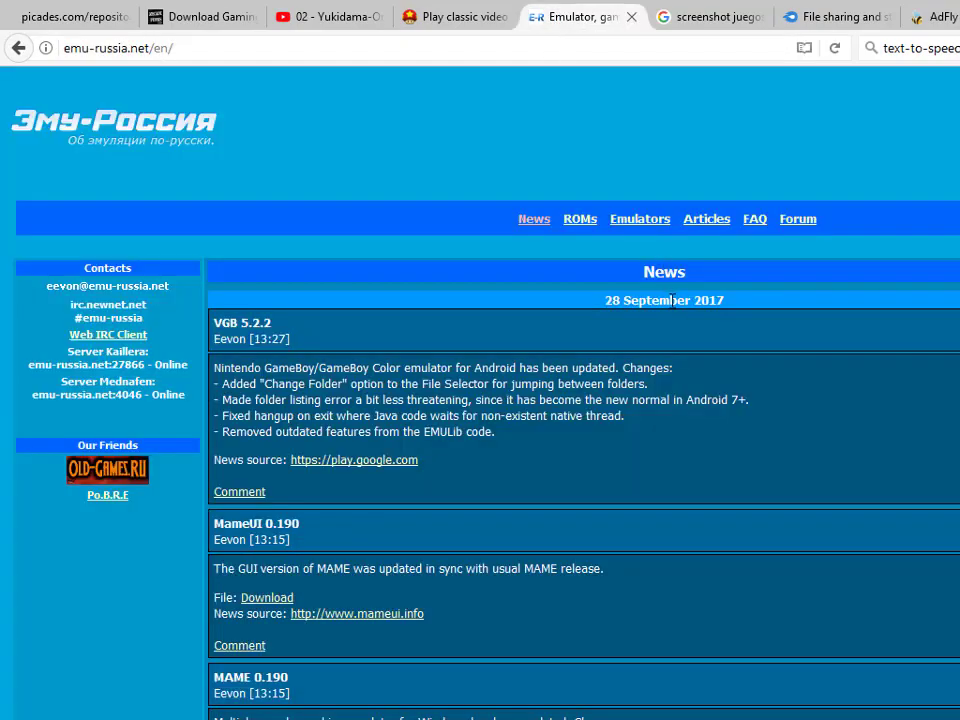
scroll(773, 435, "down", 6)
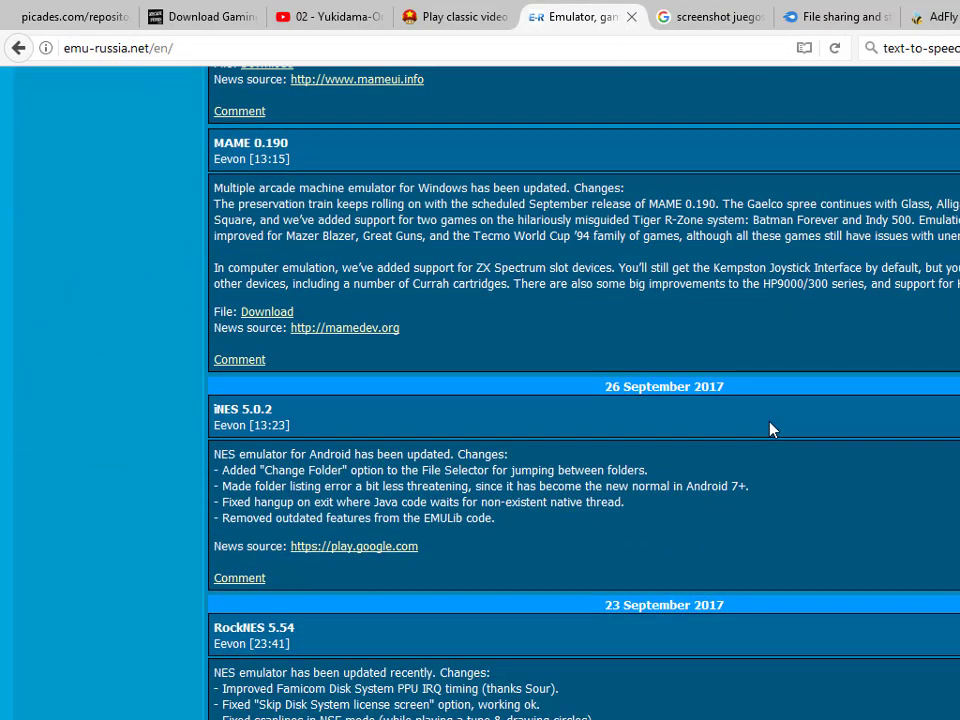
scroll(770, 428, "up", 5)
scroll(770, 429, "up", 2)
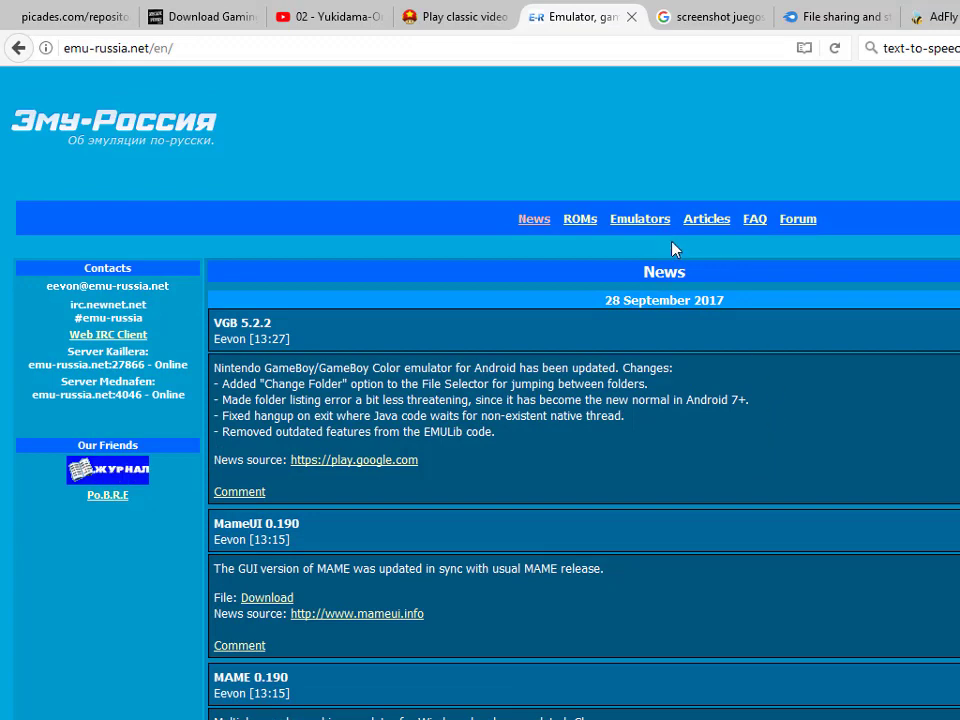
left_click(580, 226)
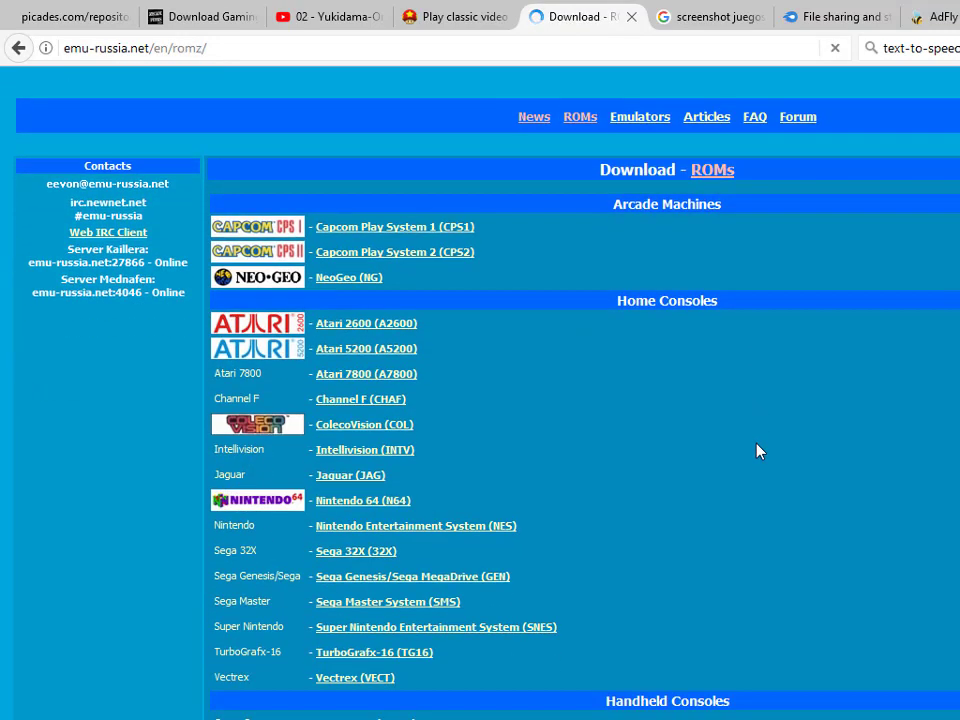
scroll(753, 448, "down", 3)
scroll(753, 447, "down", 3)
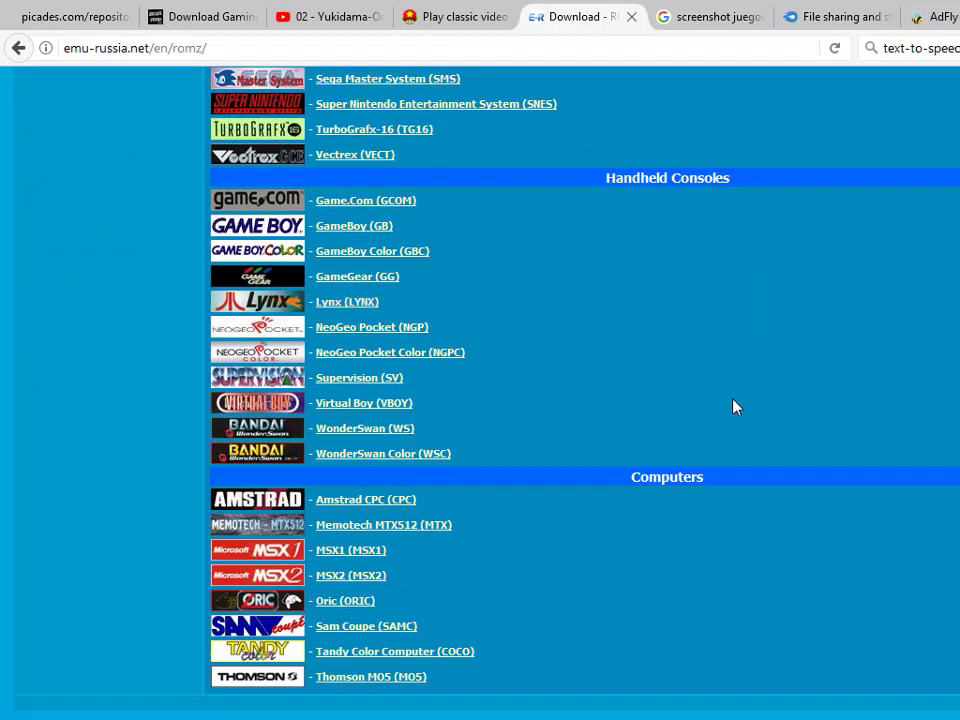
scroll(733, 406, "up", 6)
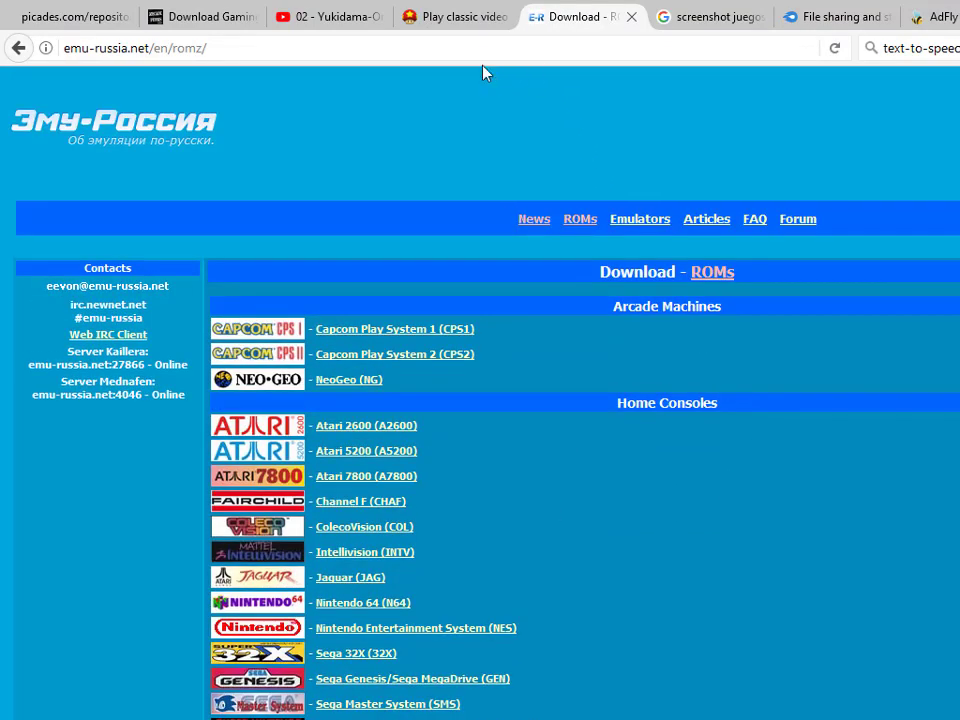
- Look over the Emuparadise home page as another source of ROMs
left_click(456, 18)
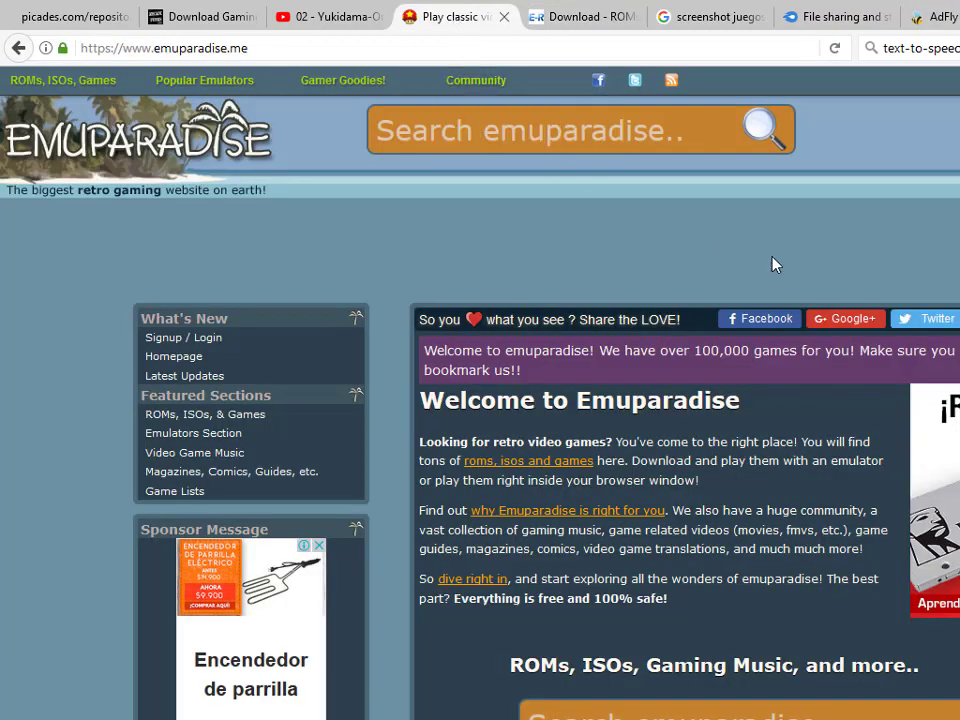
scroll(897, 290, "down", 13)
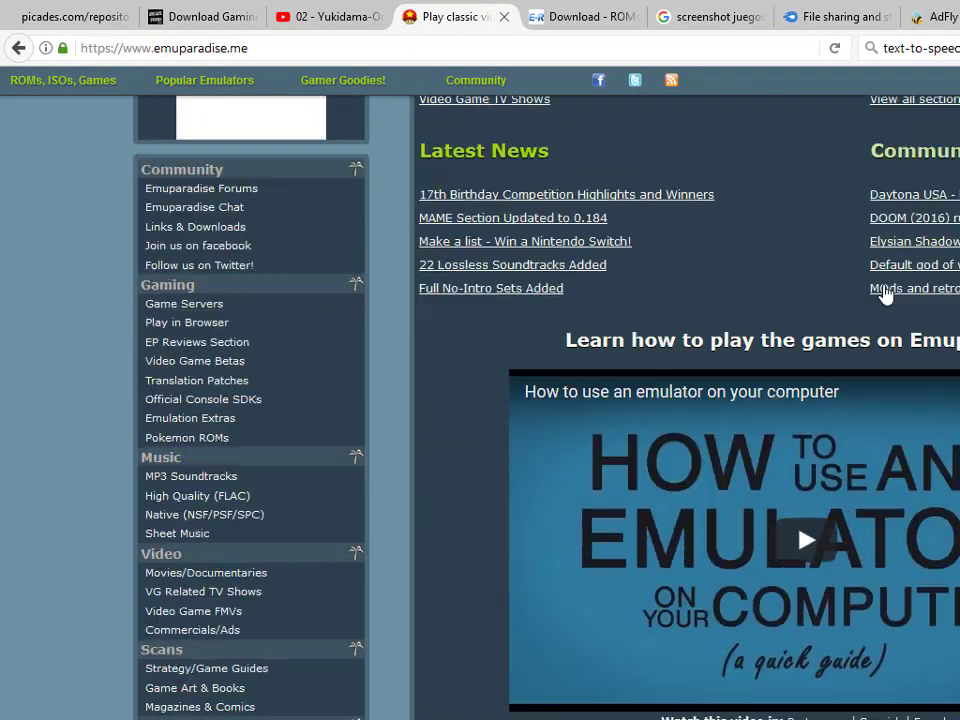
scroll(874, 295, "up", 14)
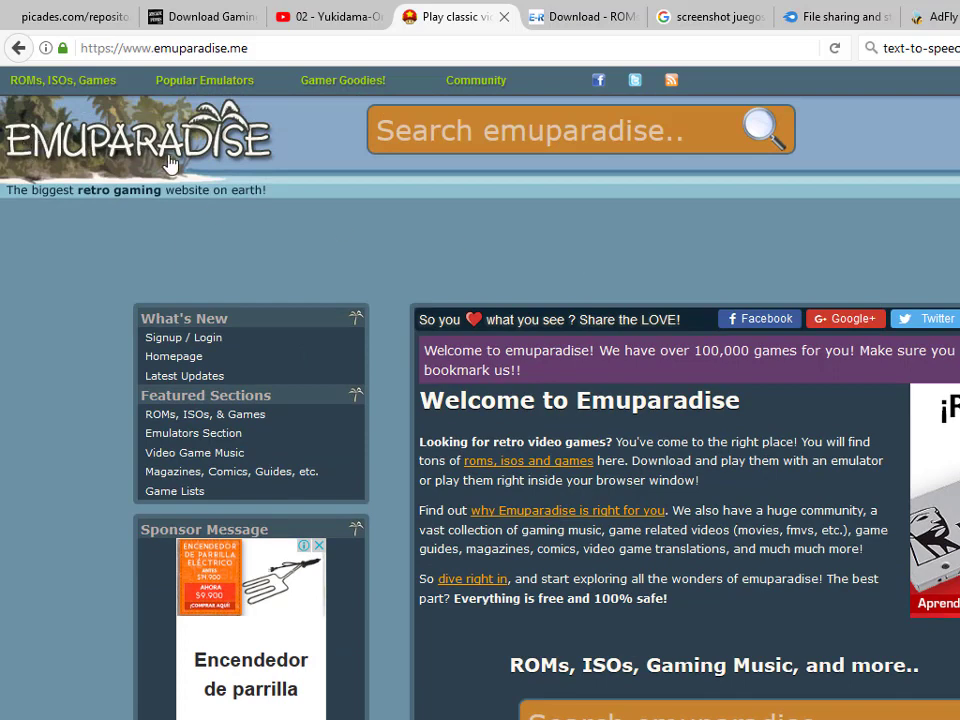
- Examine the list of downloadable romsets on the Arcade Punks Download Gaming Romsets page
left_click(172, 20)
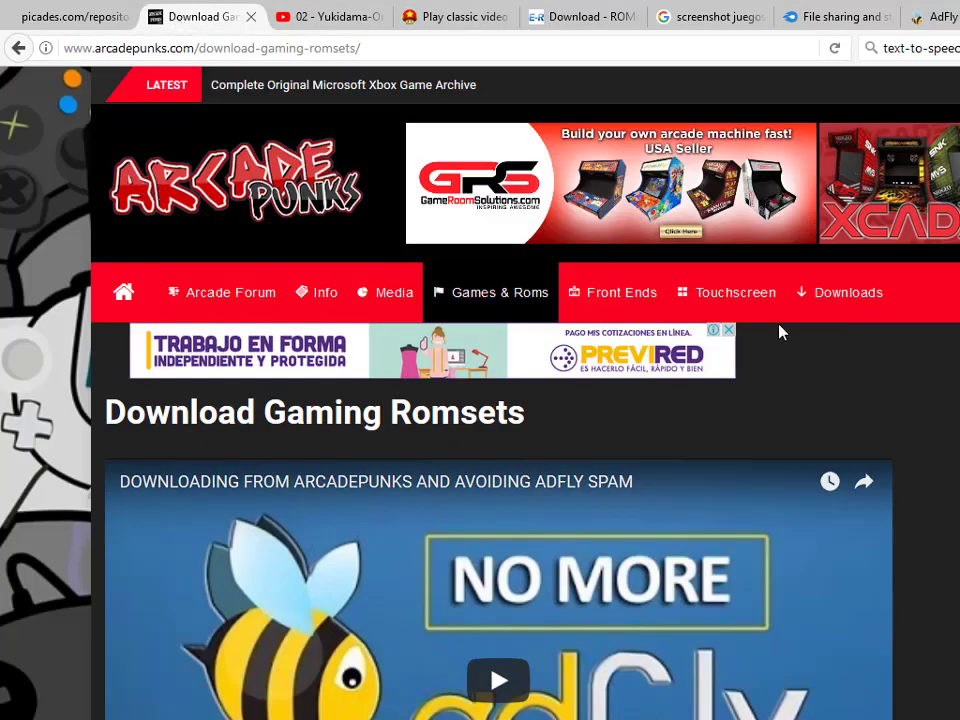
scroll(28, 332, "down", 8)
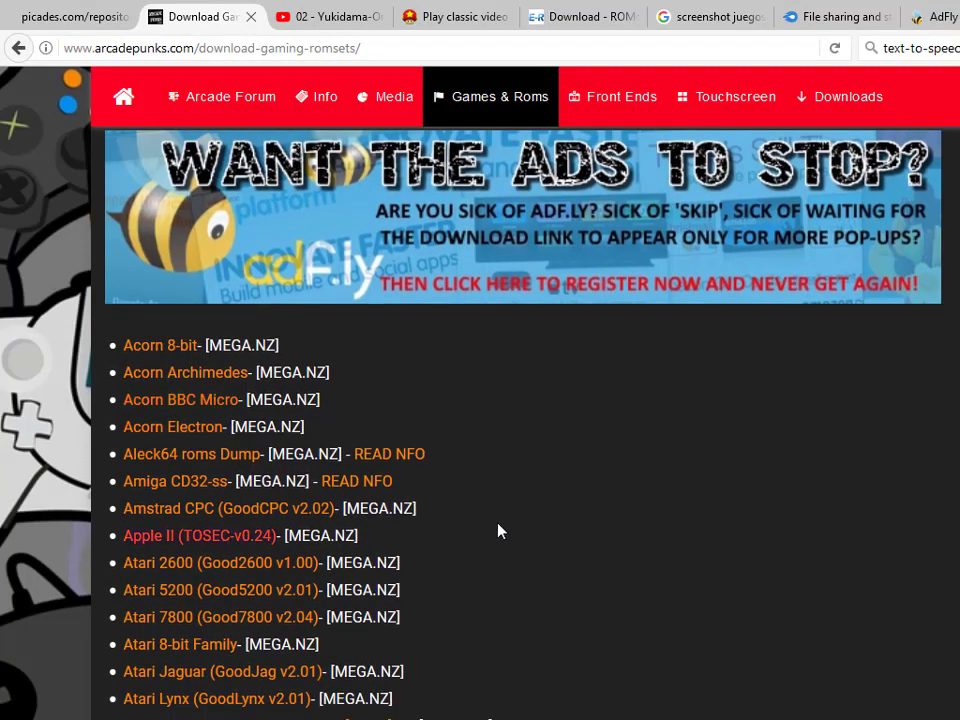
scroll(499, 529, "down", 10)
scroll(491, 524, "down", 7)
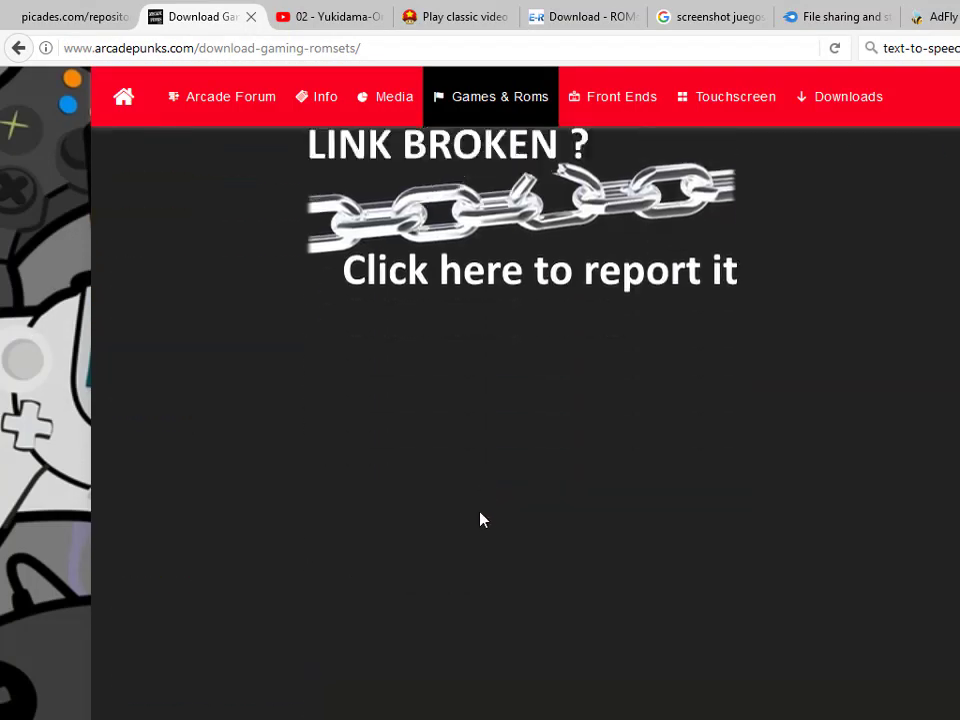
scroll(480, 514, "up", 17)
scroll(445, 478, "up", 8)
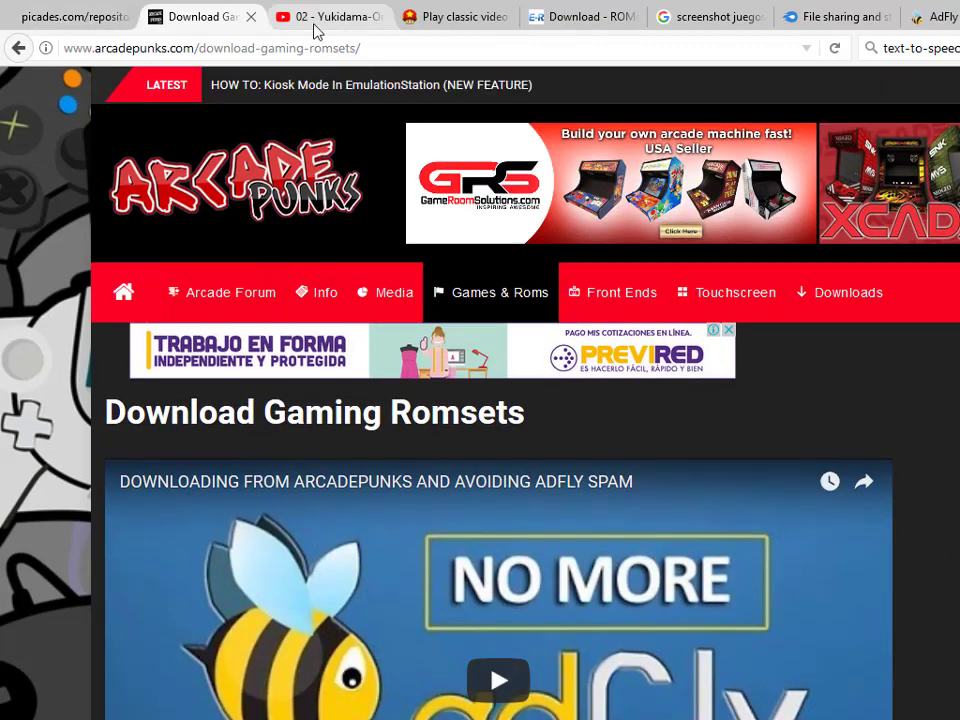
- Check the picades.com repository page, then shorten its address to picades.com and load the site's root page
left_click(87, 14)
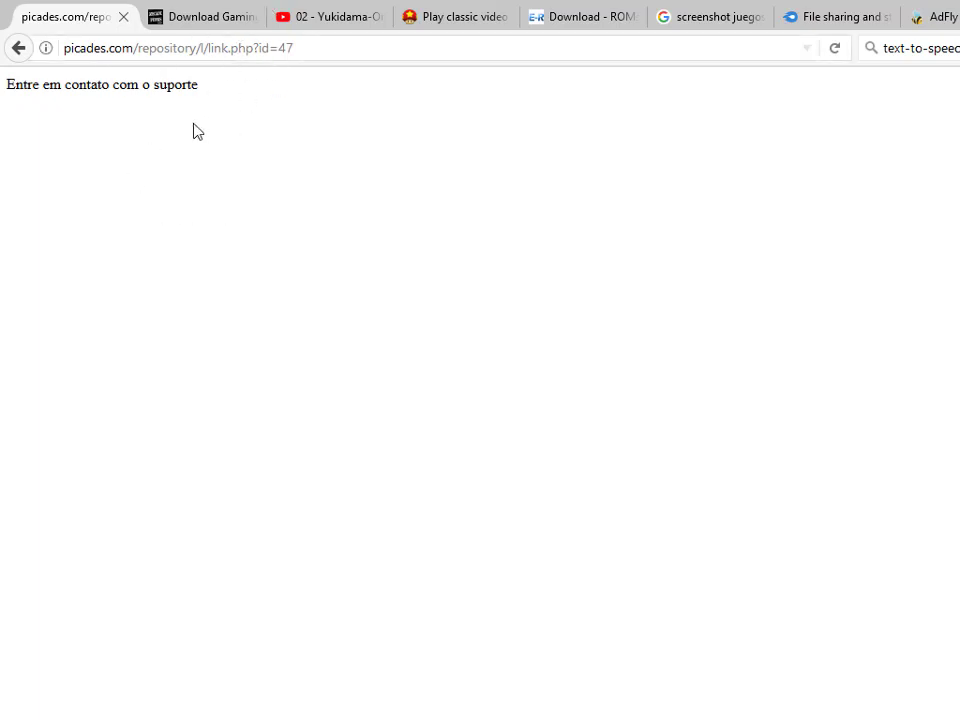
left_click(187, 19)
left_click(80, 12)
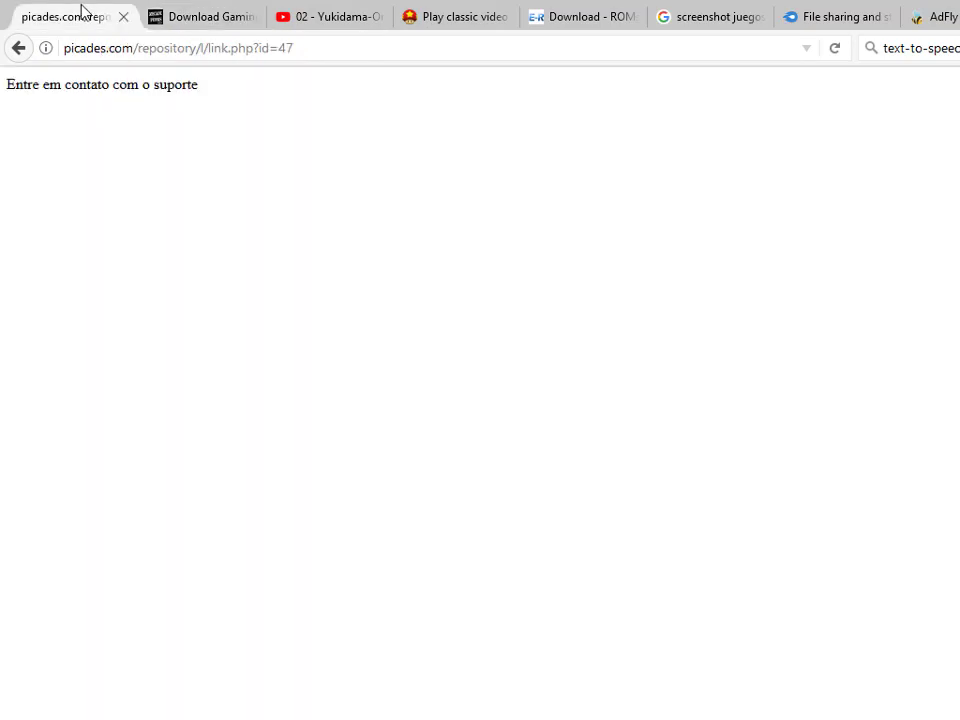
left_click_drag(144, 48, 468, 48)
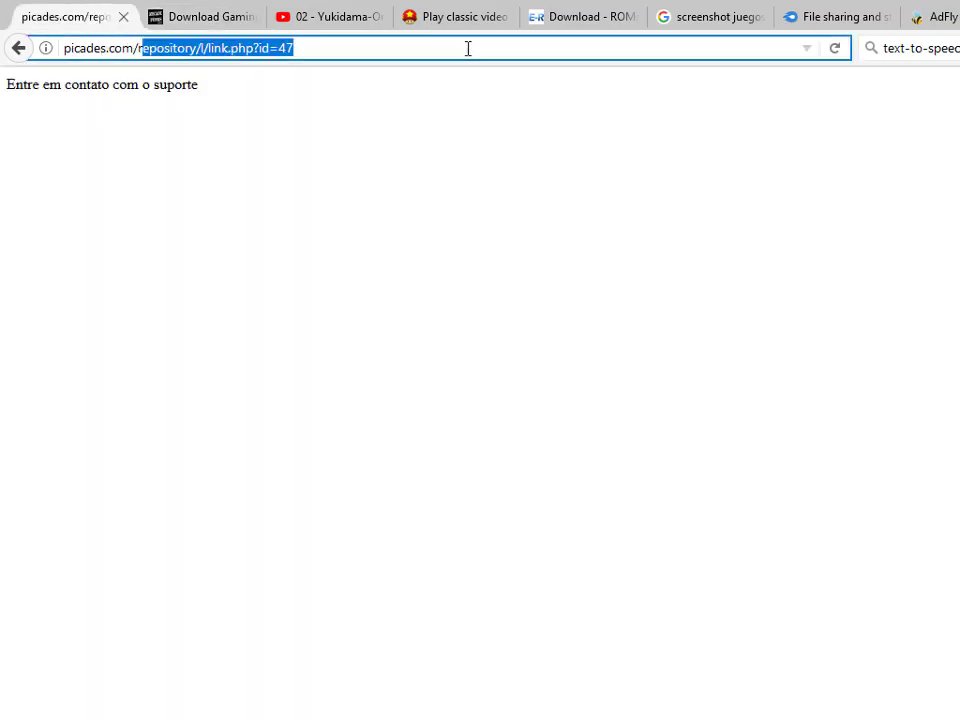
key("BackSpace")
key("BackSpace")
key("Return")
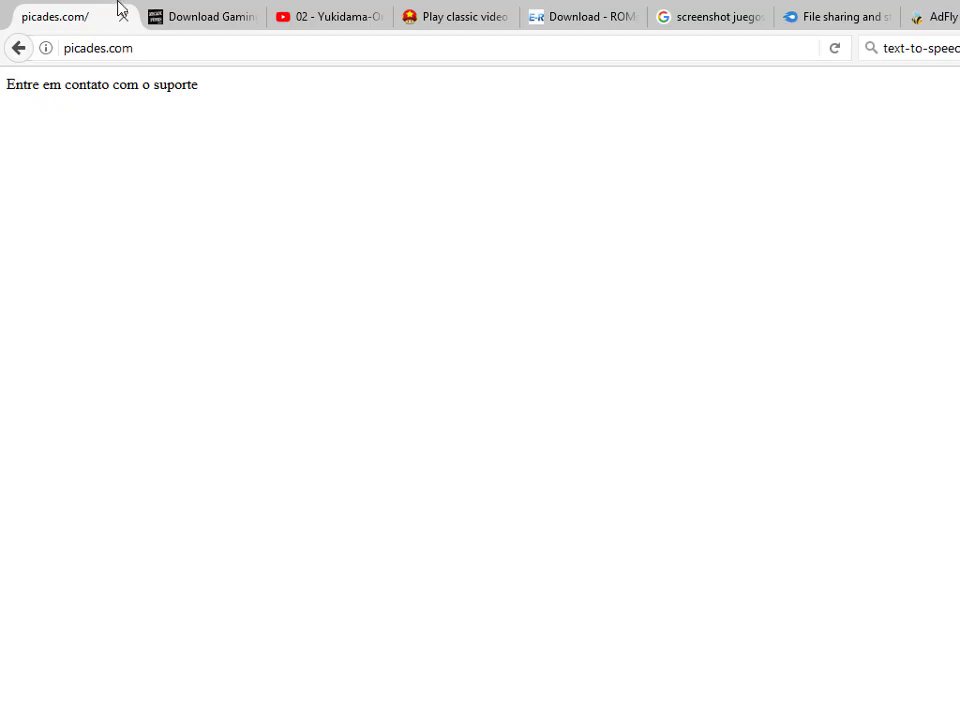
- View the Nintendo emulator archives in the MediaFire N e s folder and return to the MaxArcade folder in File Explorer
left_click(210, 19)
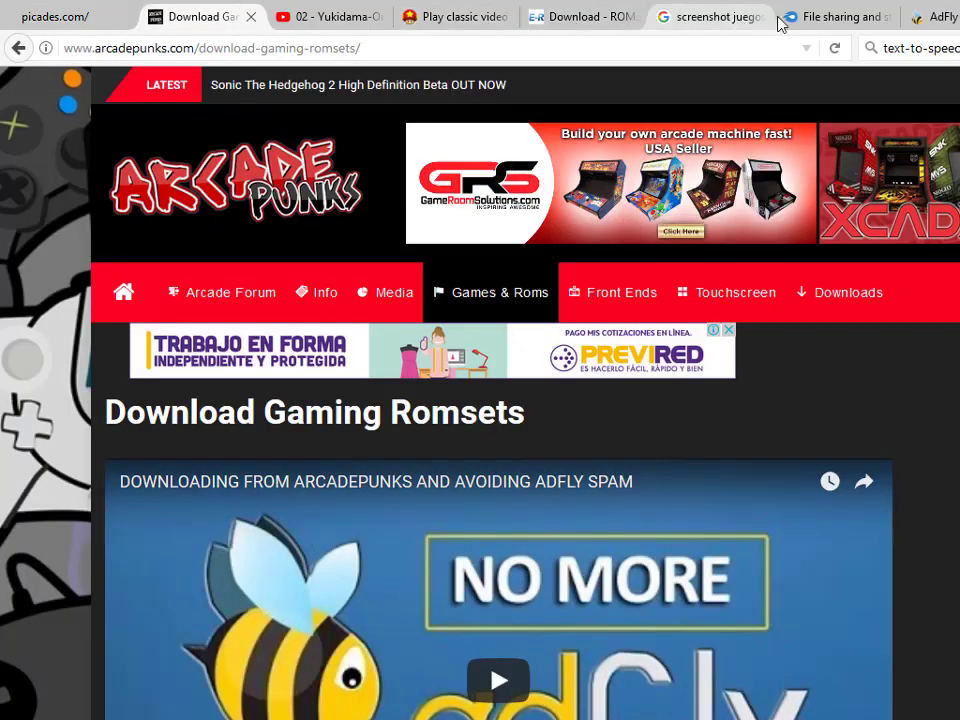
left_click(820, 17)
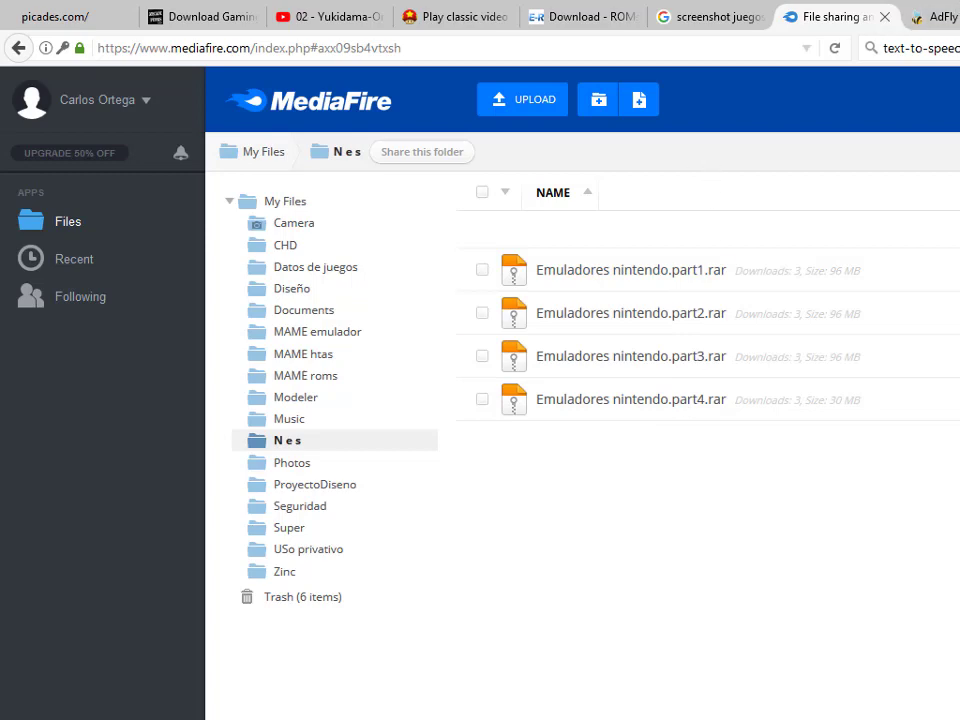
key("alt+Tab")
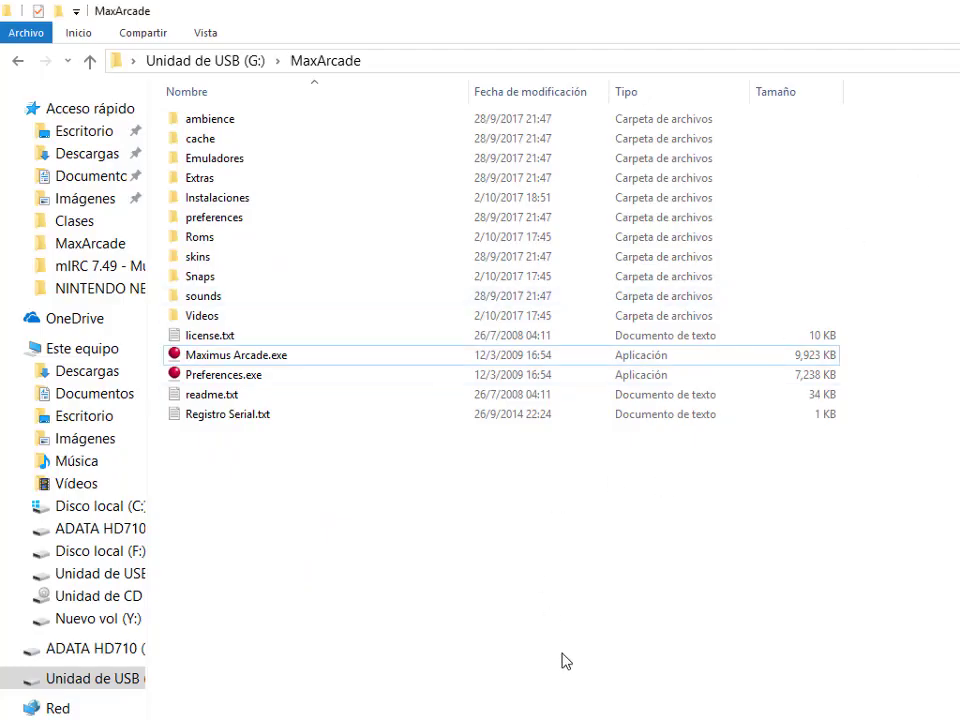